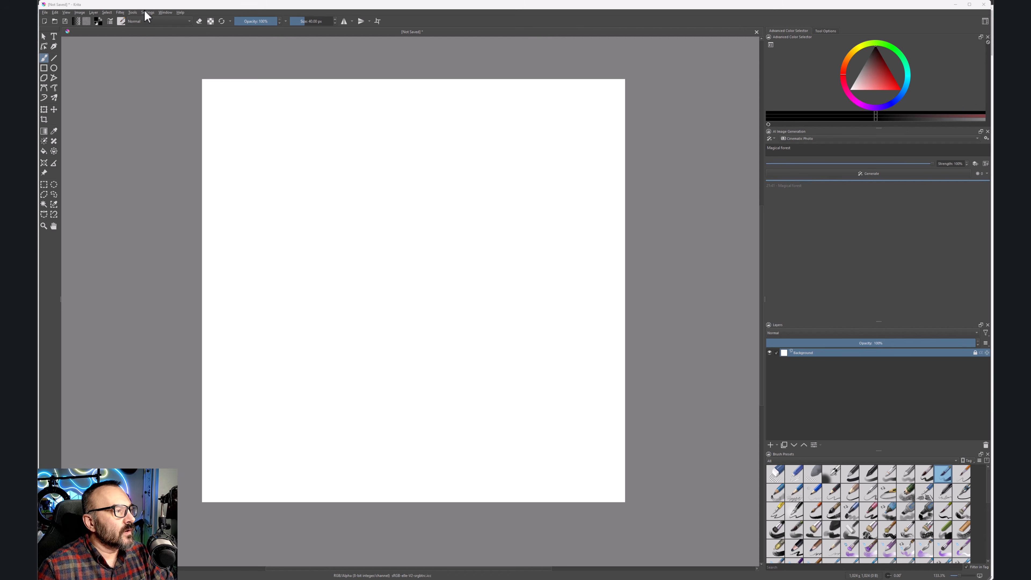
- Try to import the AI Image Diffusion Python plugin from a file, declining to overwrite the existing plugin
{"action": "left_click", "coordinate": [132, 13]}
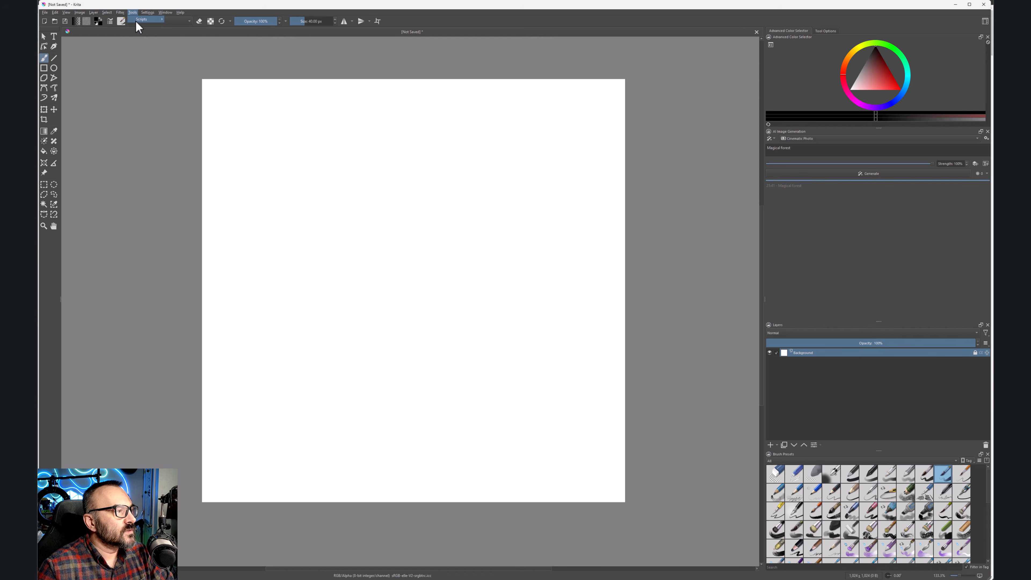
{"action": "mouse_move", "coordinate": [138, 20]}
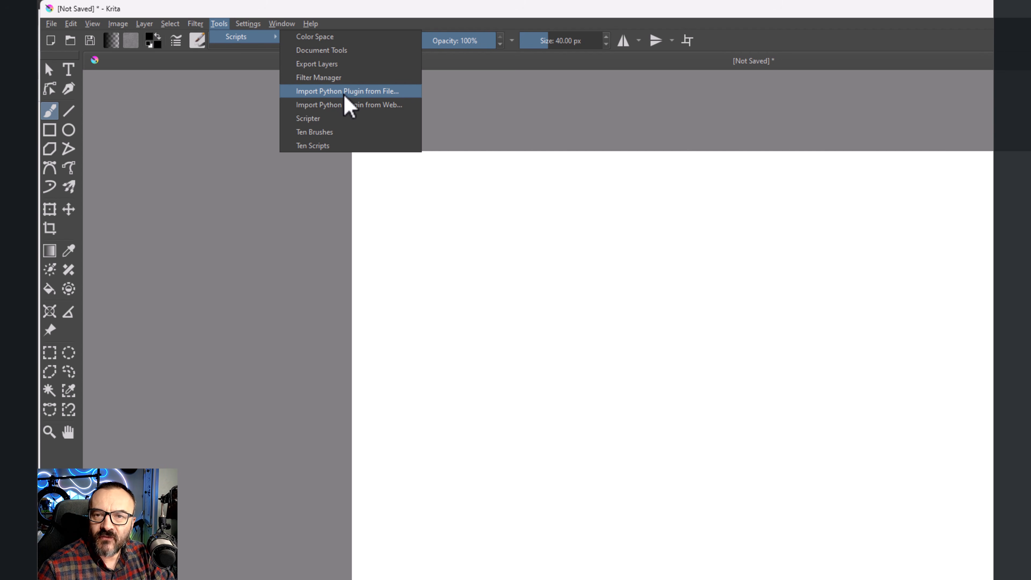
{"action": "left_click", "coordinate": [344, 95]}
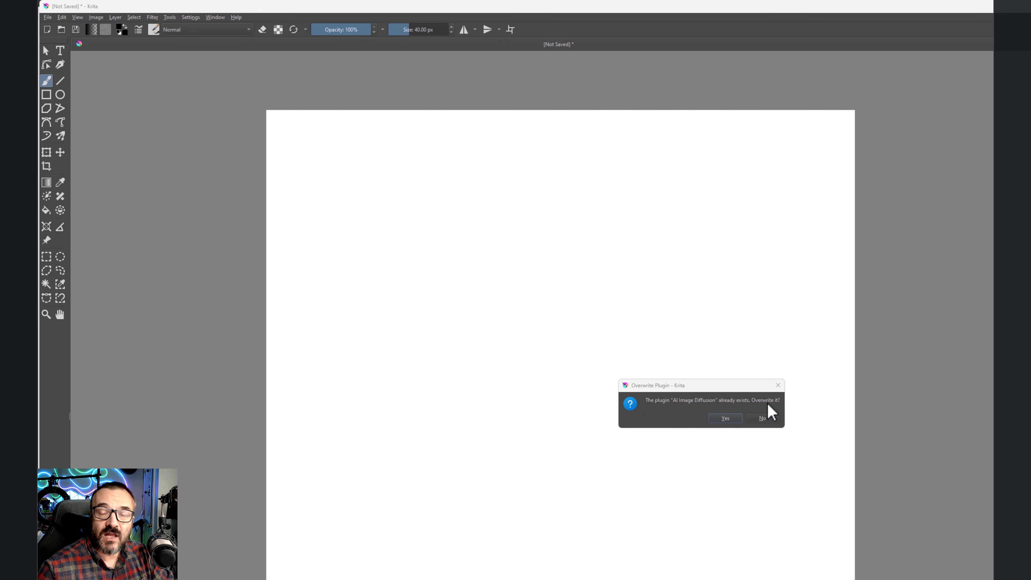
{"action": "left_click", "coordinate": [768, 419]}
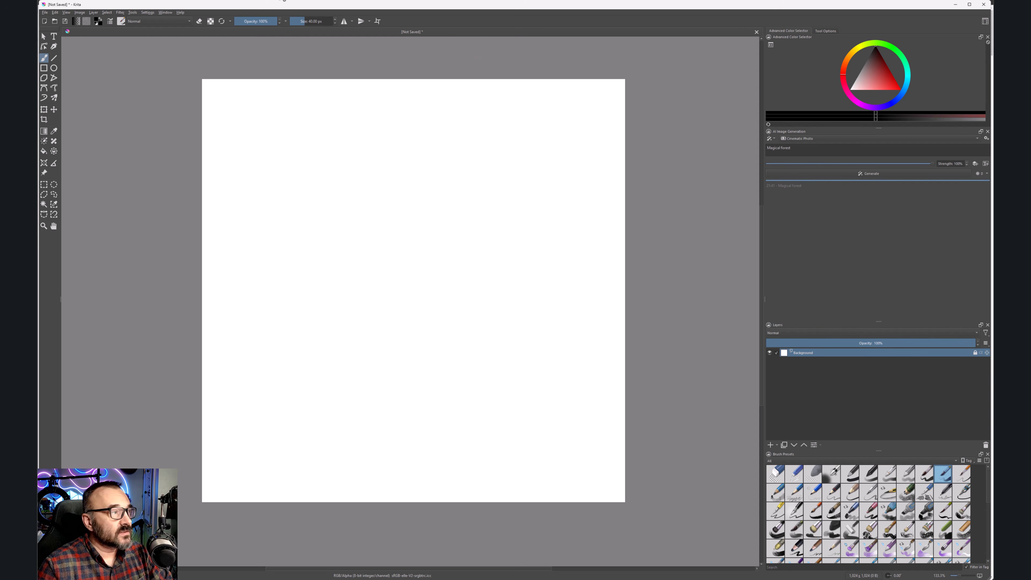
- Open the list of available dockers and check the AI Image Generation entry
{"action": "left_click", "coordinate": [107, 12]}
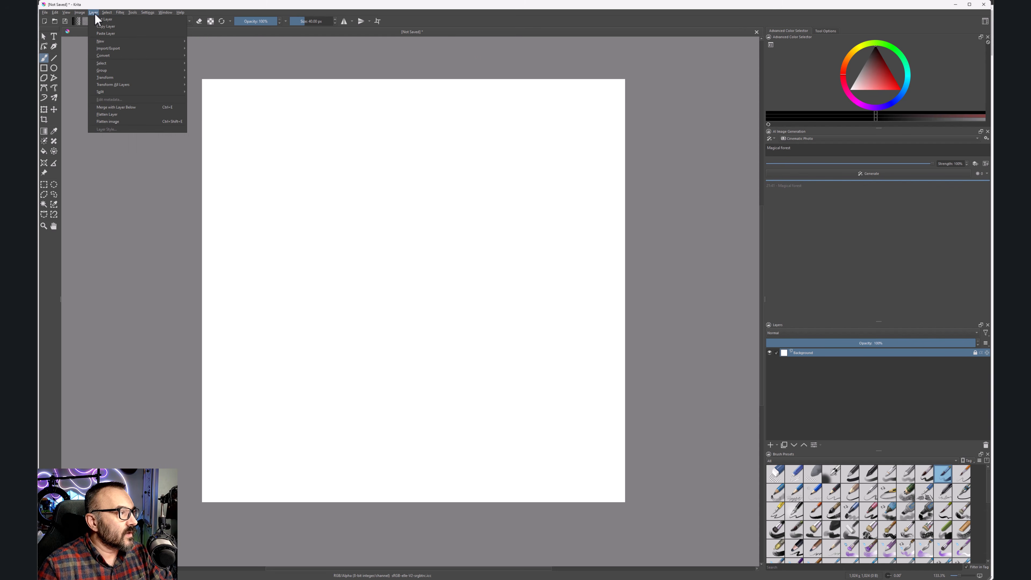
{"action": "left_click", "coordinate": [125, 12]}
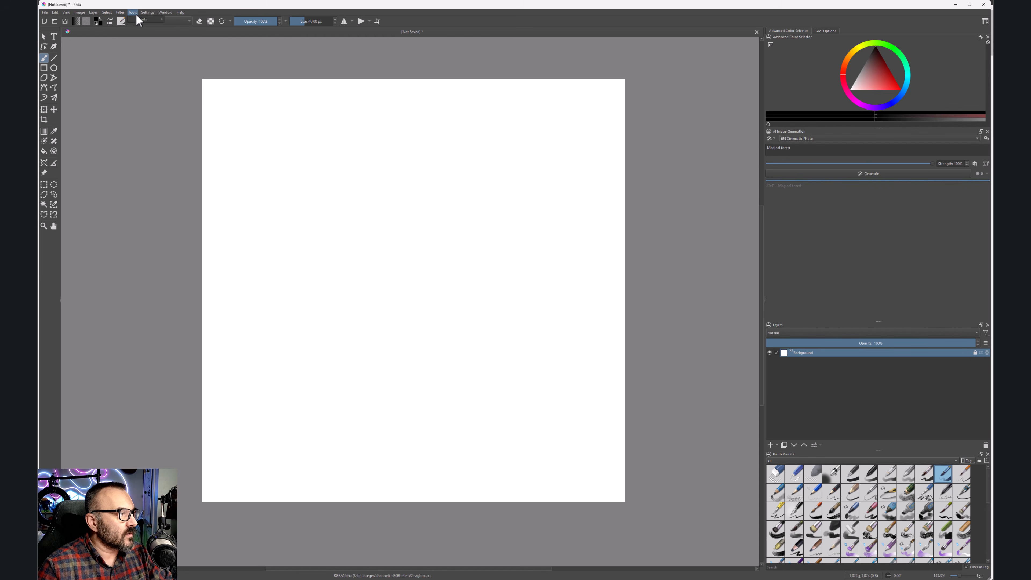
{"action": "left_click", "coordinate": [148, 13]}
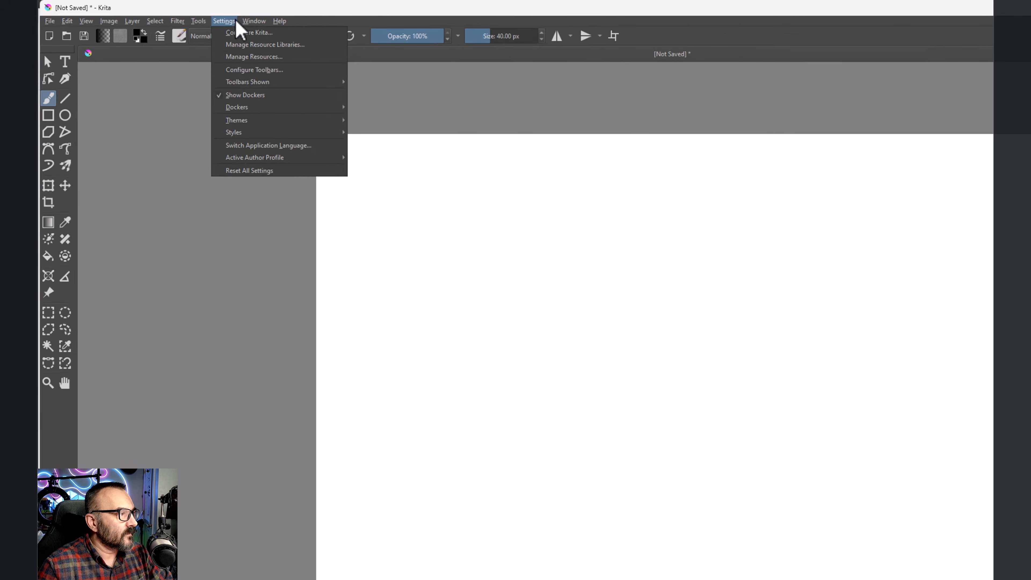
{"action": "mouse_move", "coordinate": [242, 108]}
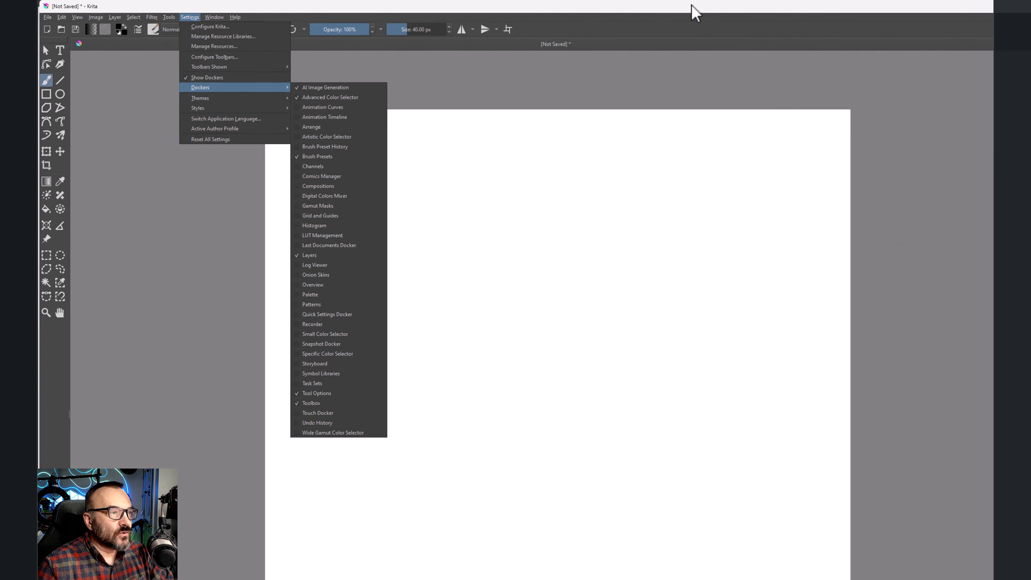
- Switch to ComfyUI and queue the "magical forest" workflow to generate an image
{"action": "left_click", "coordinate": [990, 8]}
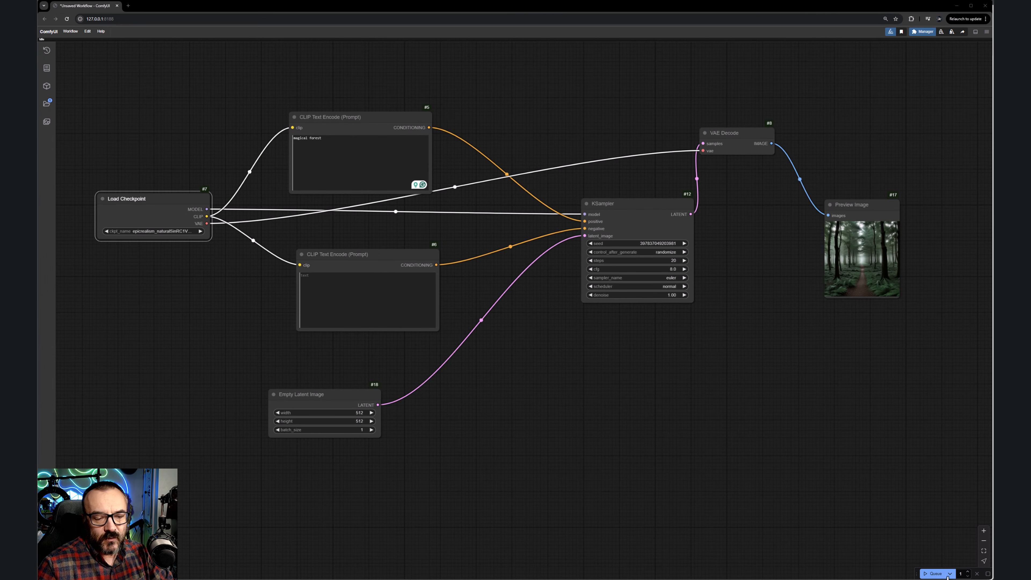
{"action": "left_click", "coordinate": [934, 574]}
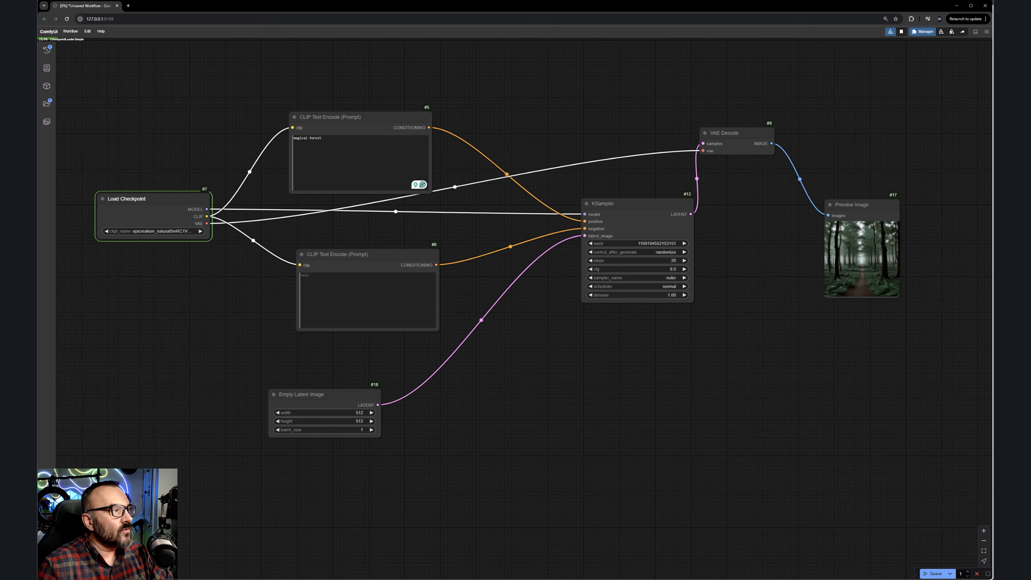
- Open the ComfyUI Setup wiki page for the Krita plugin and read the required custom nodes
{"action": "left_click_drag", "start_coordinate": [42, 0], "coordinate": [168, 37]}
{"action": "left_click_drag", "start_coordinate": [254, 36], "coordinate": [107, 0]}
{"action": "left_click", "coordinate": [568, 184]}
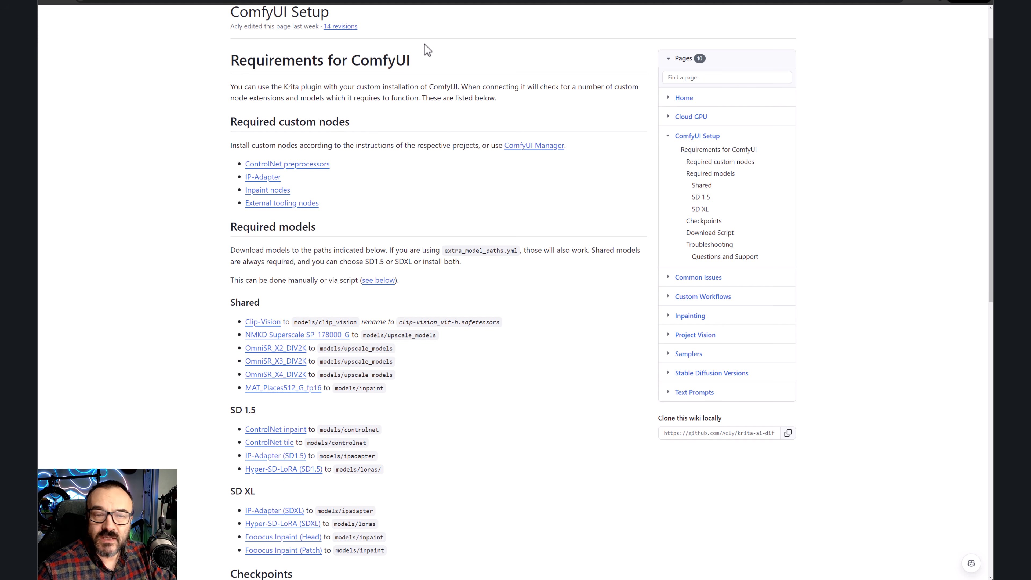
{"action": "scroll", "coordinate": [266, 187], "scroll_direction": "down", "scroll_amount": 1}
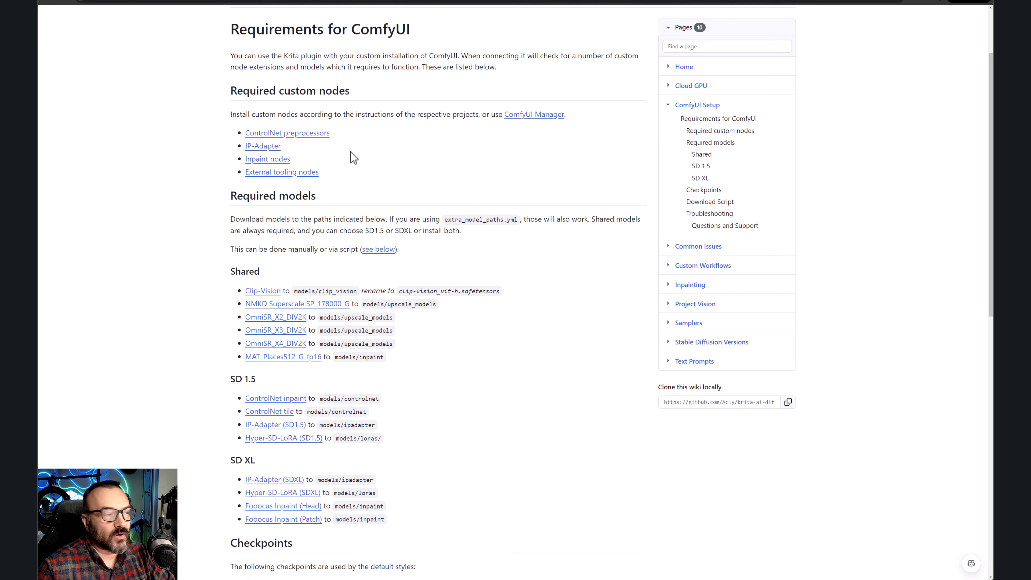
- Open the ControlNet preprocessors page in a new tab, read its installation instructions, and return to the wiki
{"action": "right_click", "coordinate": [290, 134]}
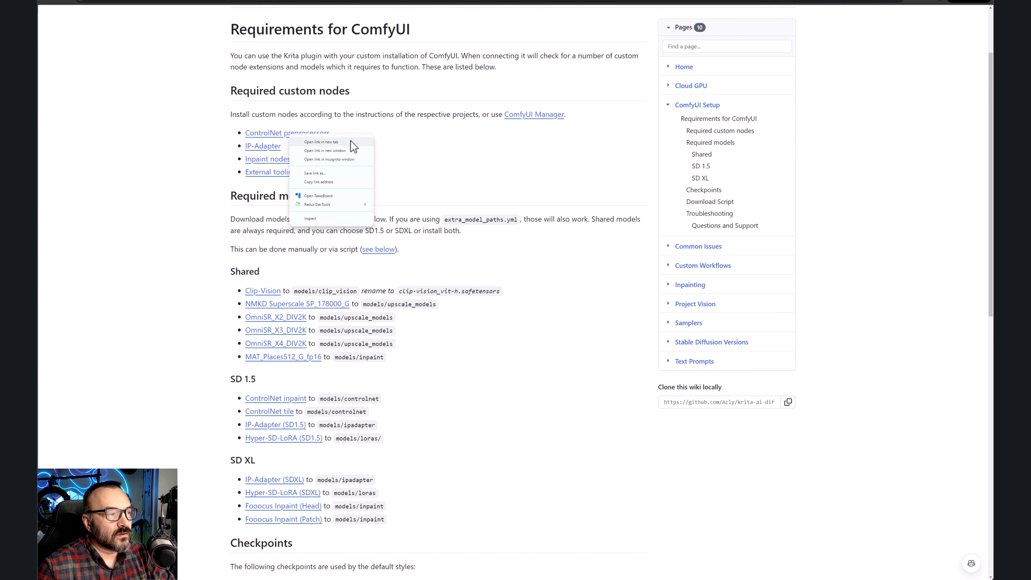
{"action": "left_click", "coordinate": [342, 144]}
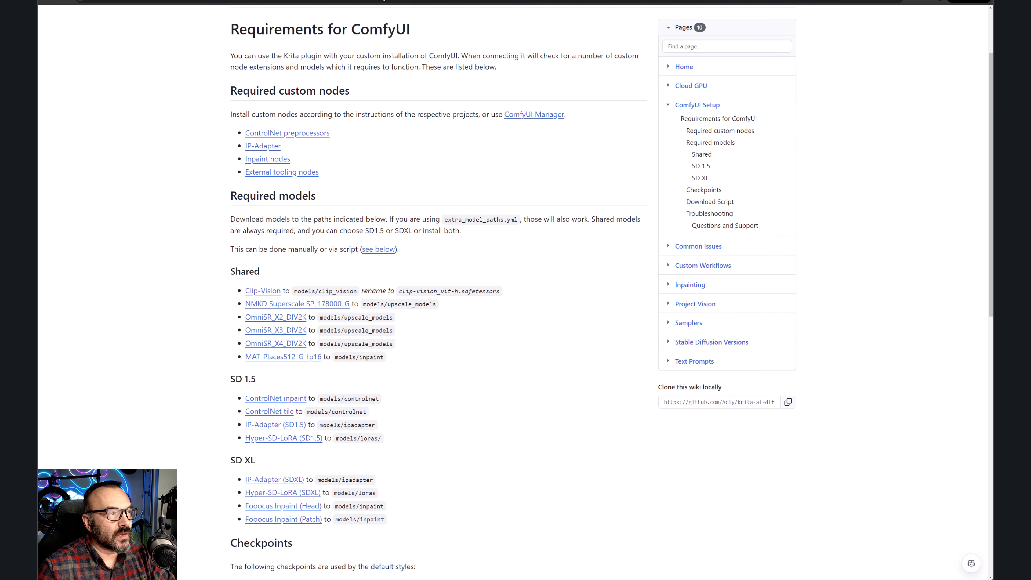
{"action": "left_click", "coordinate": [322, 2]}
{"action": "scroll", "coordinate": [271, 220], "scroll_direction": "down", "scroll_amount": 15}
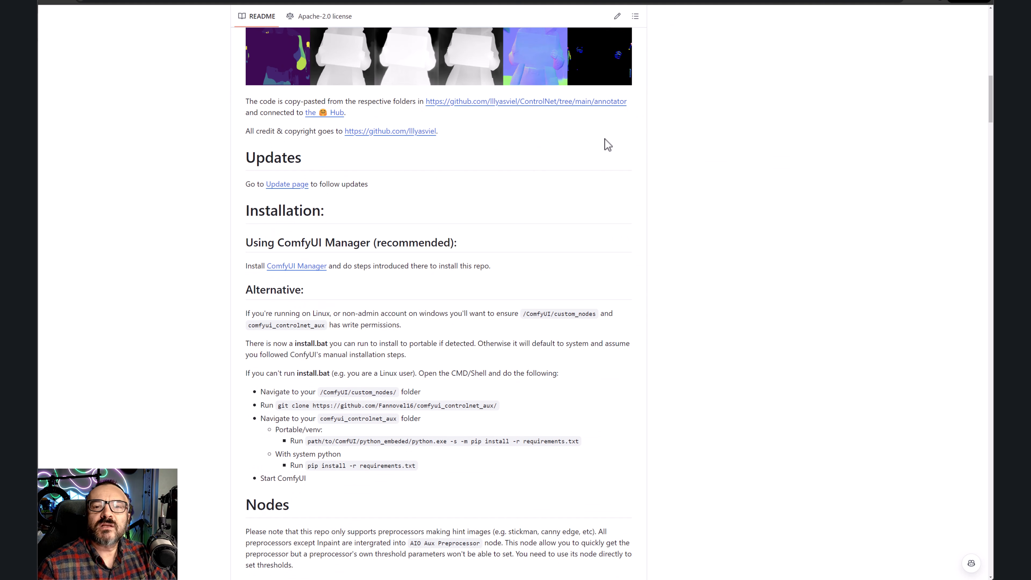
{"action": "left_click", "coordinate": [46, 1]}
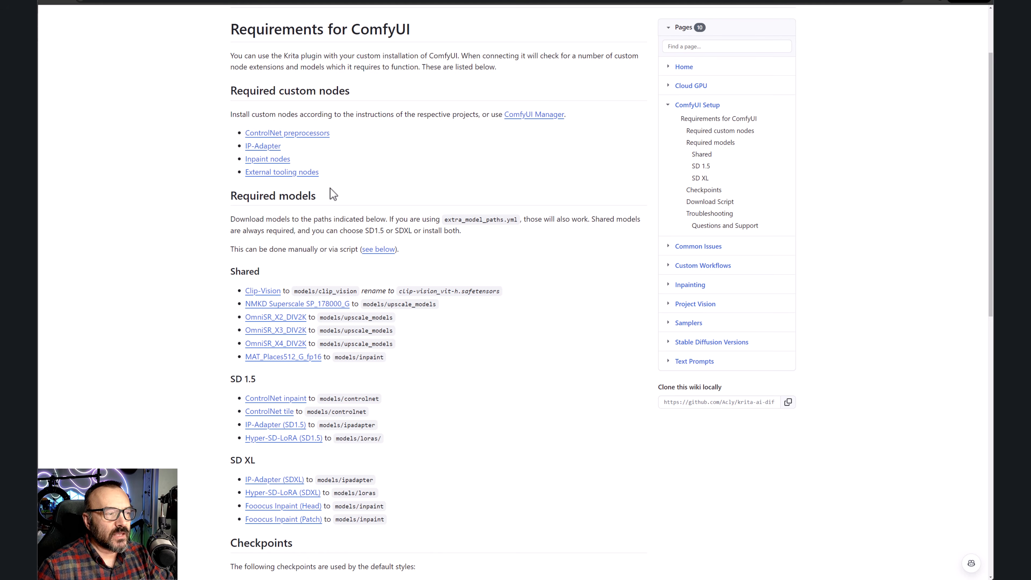
- Compare the wiki's required models with the clip_vision, upscale_models and loras folders in the ComfyUI installation
{"action": "scroll", "coordinate": [363, 186], "scroll_direction": "down", "scroll_amount": 3}
{"action": "scroll", "coordinate": [363, 186], "scroll_direction": "down", "scroll_amount": 1}
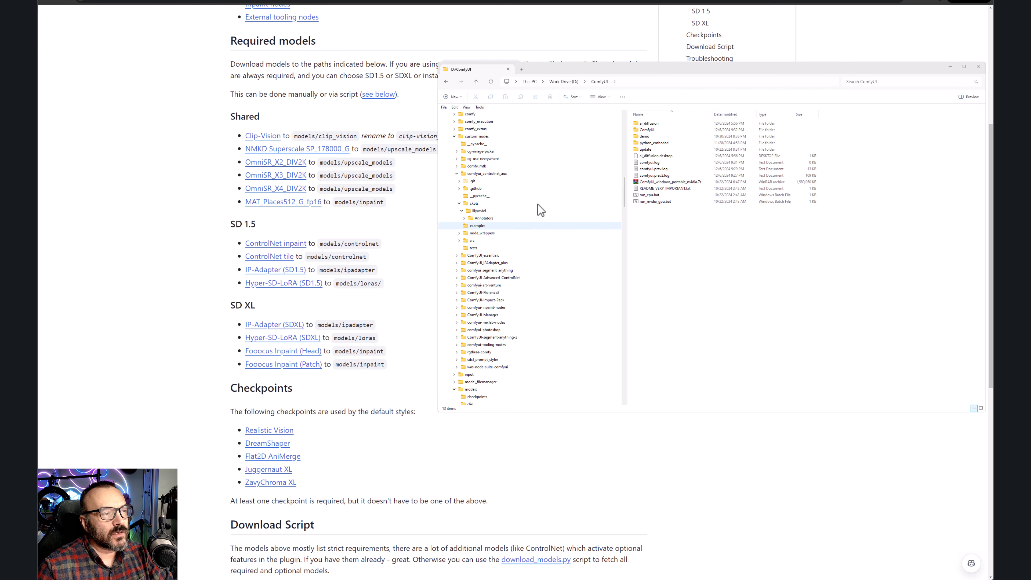
{"action": "scroll", "coordinate": [481, 161], "scroll_direction": "up", "scroll_amount": 2}
{"action": "scroll", "coordinate": [479, 159], "scroll_direction": "up", "scroll_amount": 2}
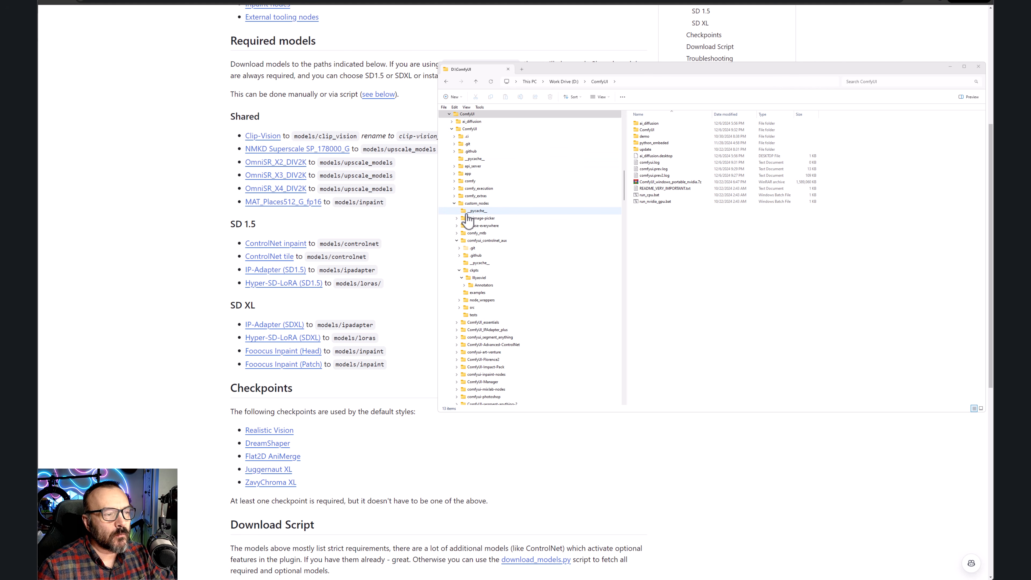
{"action": "left_click", "coordinate": [454, 203]}
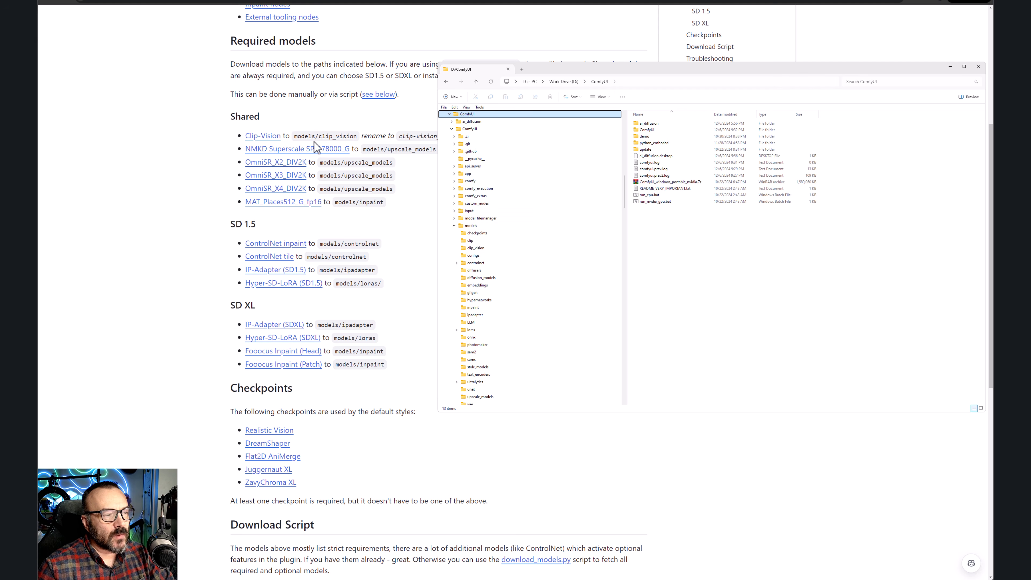
{"action": "left_click", "coordinate": [478, 248]}
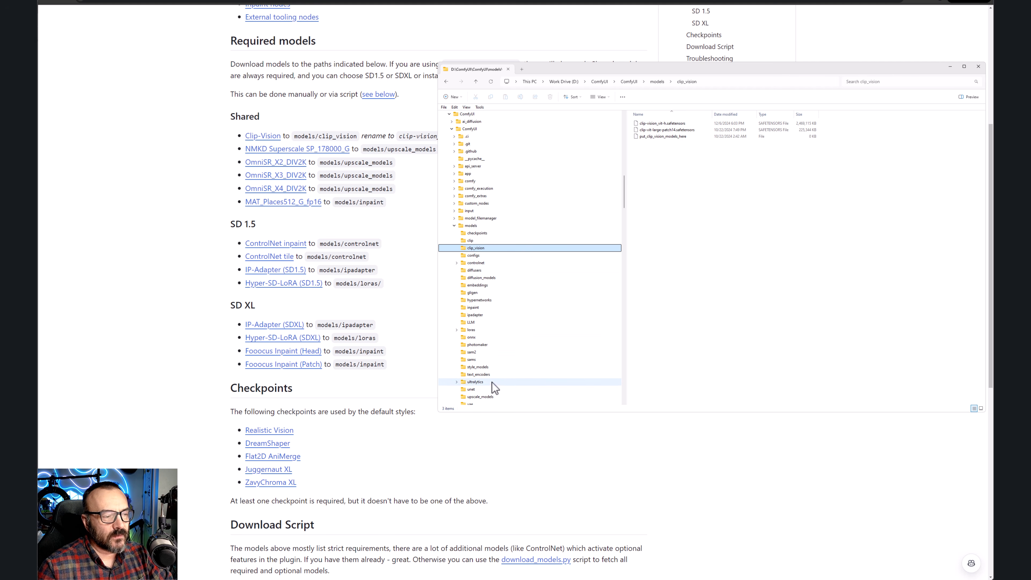
{"action": "left_click", "coordinate": [472, 397]}
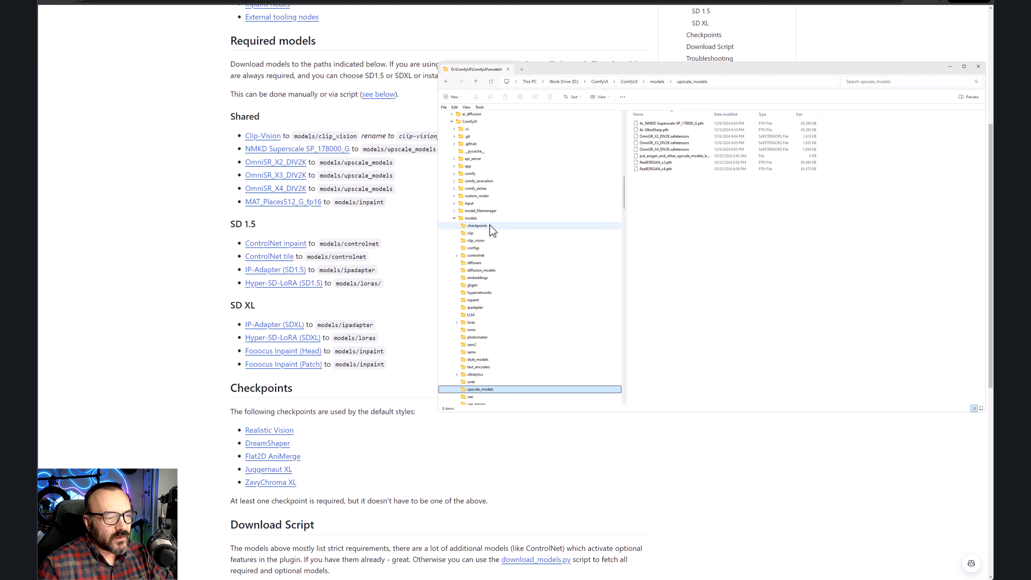
{"action": "left_click", "coordinate": [471, 322]}
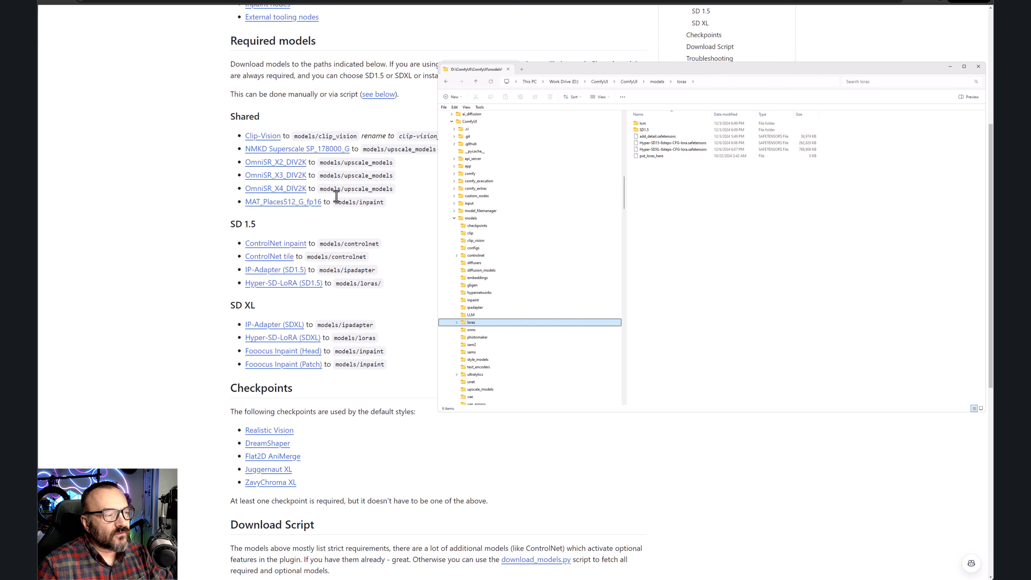
- Read the Checkpoints and Download Script sections of the ComfyUI Setup wiki page
{"action": "scroll", "coordinate": [295, 279], "scroll_direction": "down", "scroll_amount": 1}
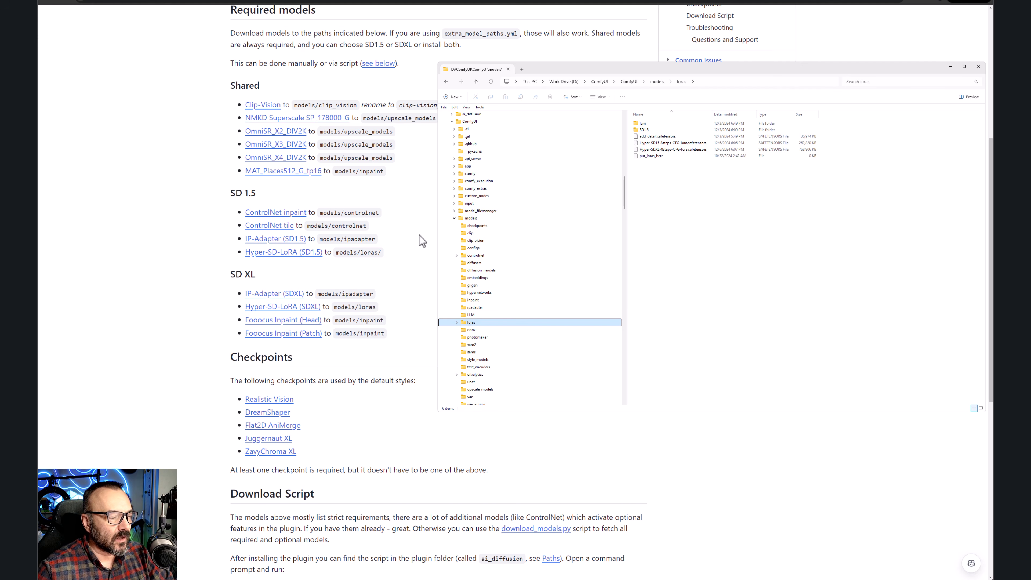
{"action": "scroll", "coordinate": [317, 215], "scroll_direction": "down", "scroll_amount": 4}
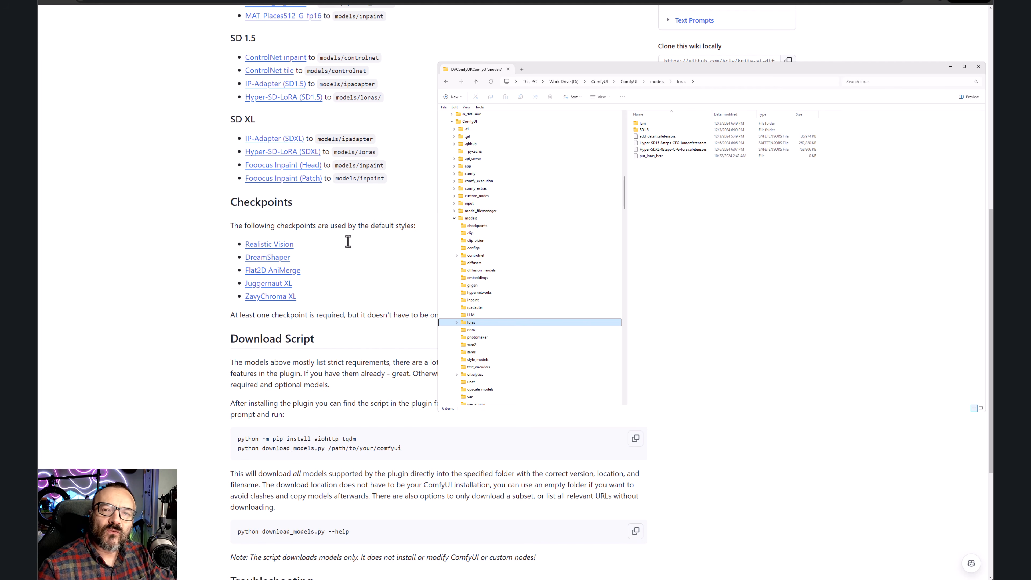
{"action": "scroll", "coordinate": [358, 196], "scroll_direction": "up", "scroll_amount": 1}
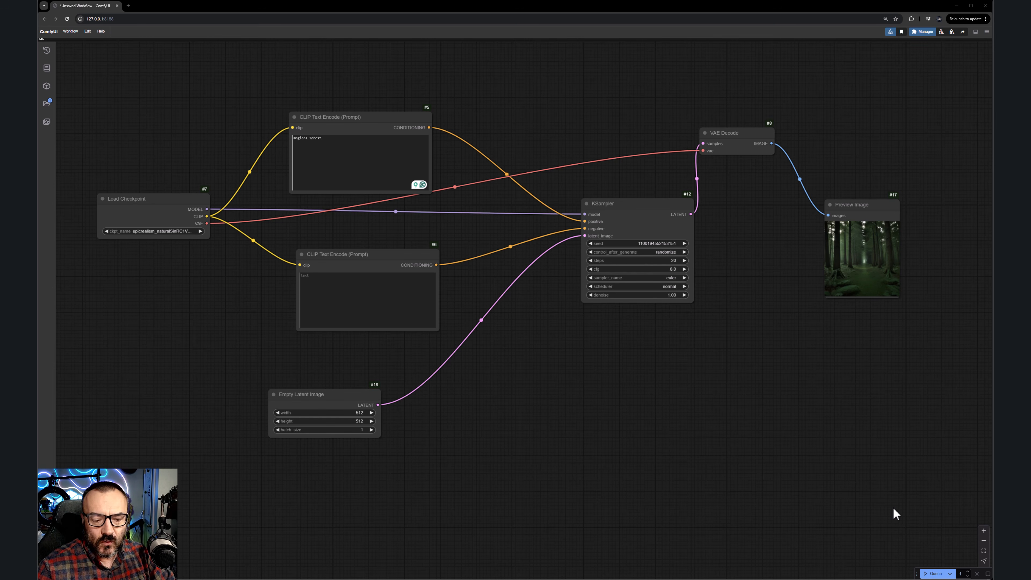
- Switch to ComfyUI, search the Custom Nodes Manager for "acly" to check the required nodes, and close the manager
{"action": "left_click", "coordinate": [923, 31]}
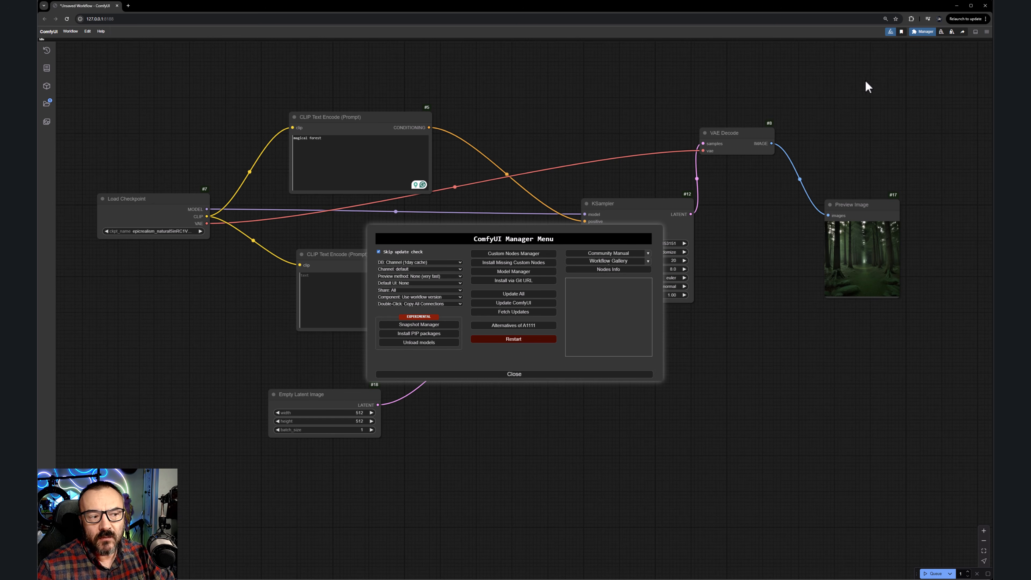
{"action": "left_click", "coordinate": [518, 255]}
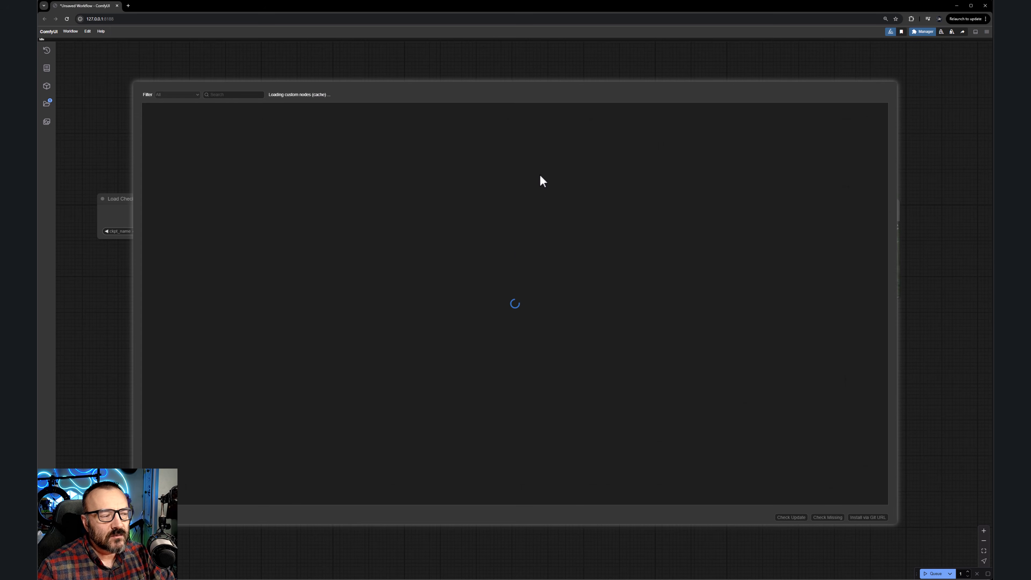
{"action": "left_click", "coordinate": [237, 95]}
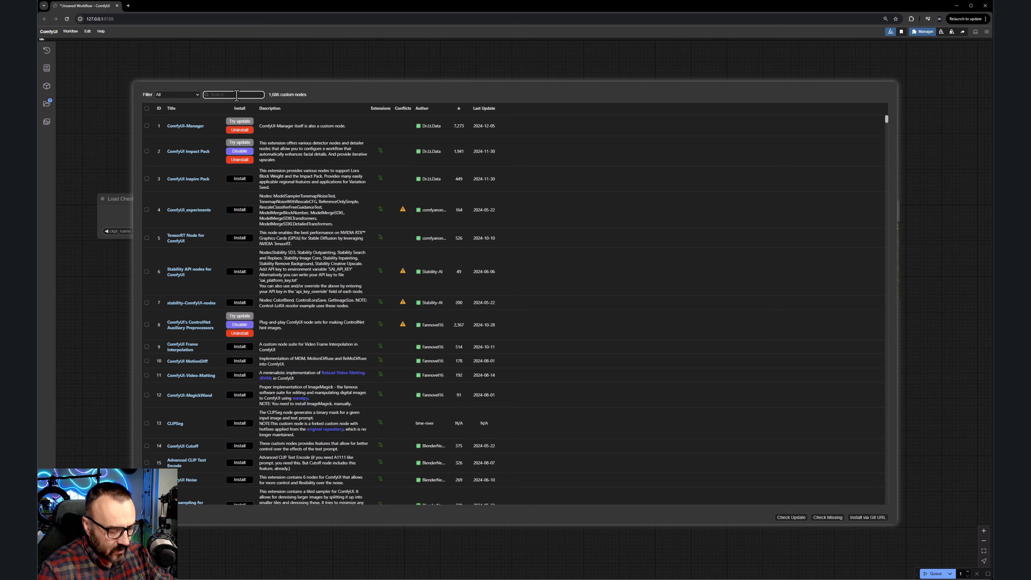
{"action": "type", "text": "acly"}
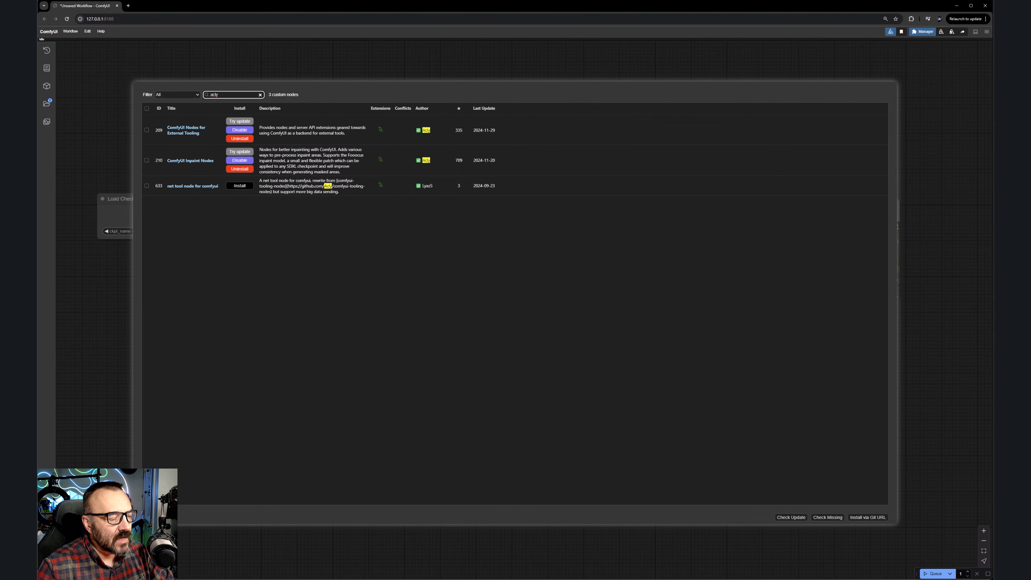
{"action": "key", "text": "Escape"}
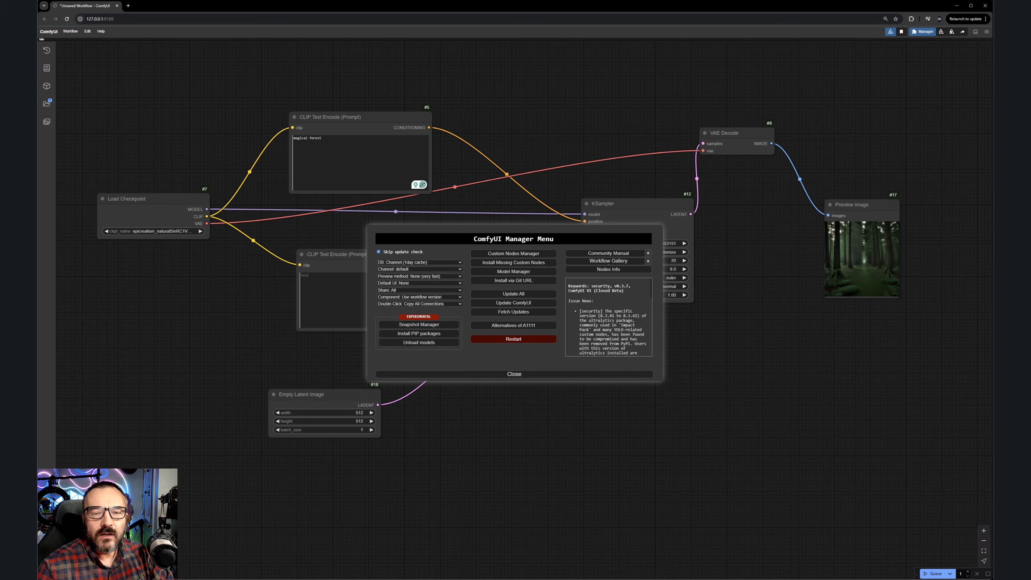
{"action": "left_click_drag", "start_coordinate": [79, 0], "coordinate": [154, 0]}
{"action": "left_click", "coordinate": [596, 83]}
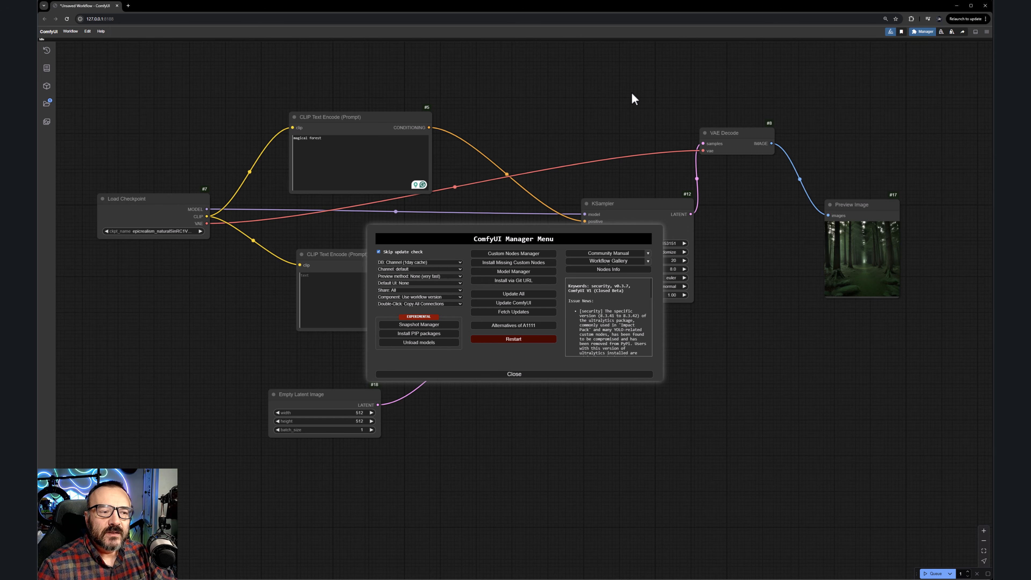
{"action": "left_click", "coordinate": [540, 382]}
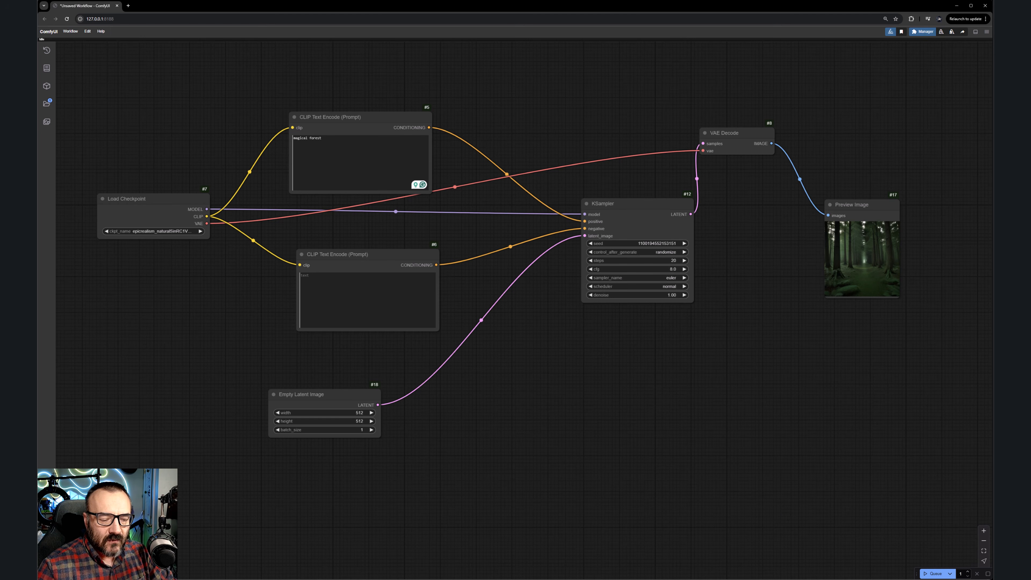
- Switch to Krita and open the connection settings of the Image Diffusion plugin
{"action": "key", "text": "alt+Tab"}
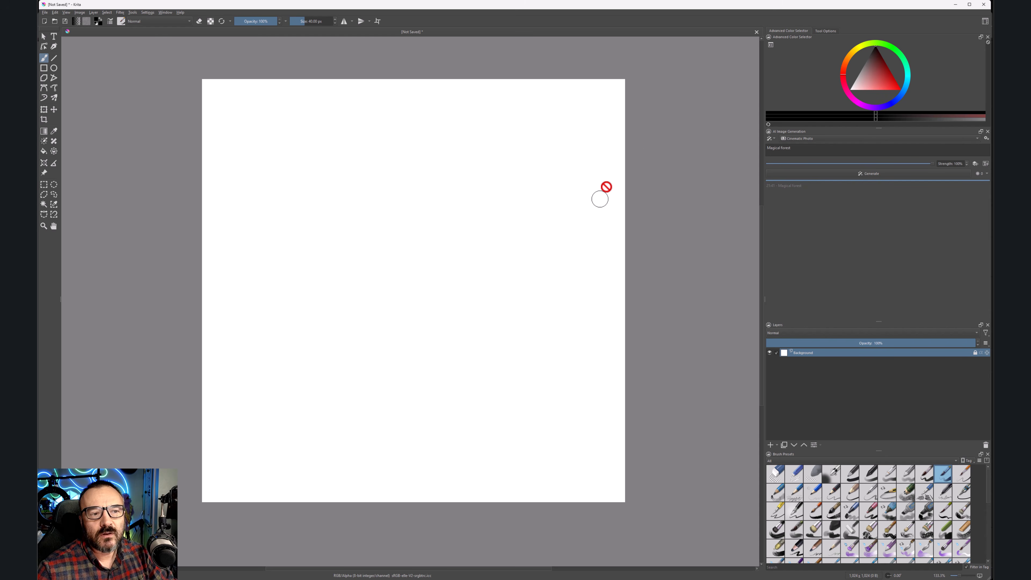
{"action": "left_click", "coordinate": [986, 138]}
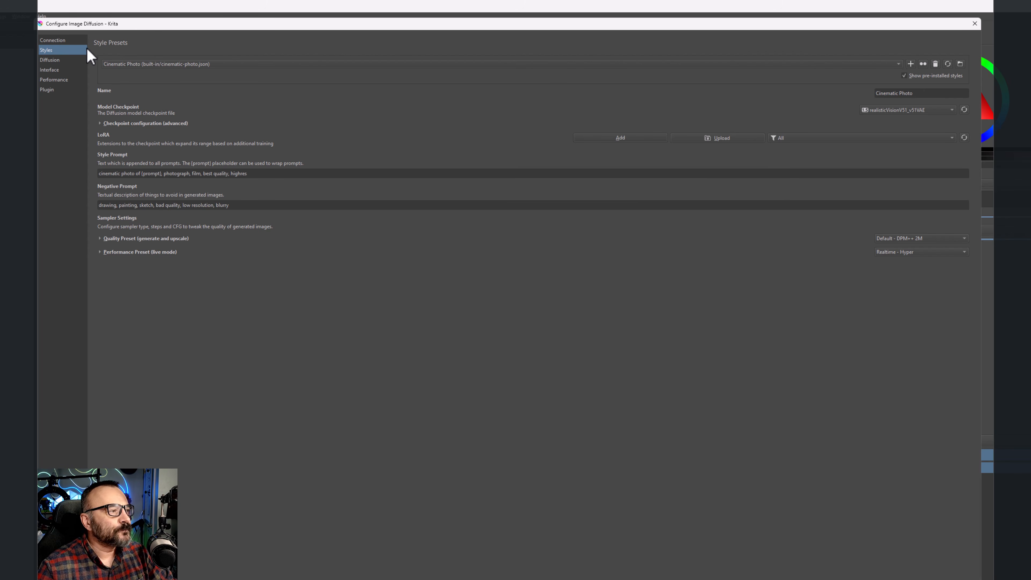
{"action": "left_click", "coordinate": [61, 39]}
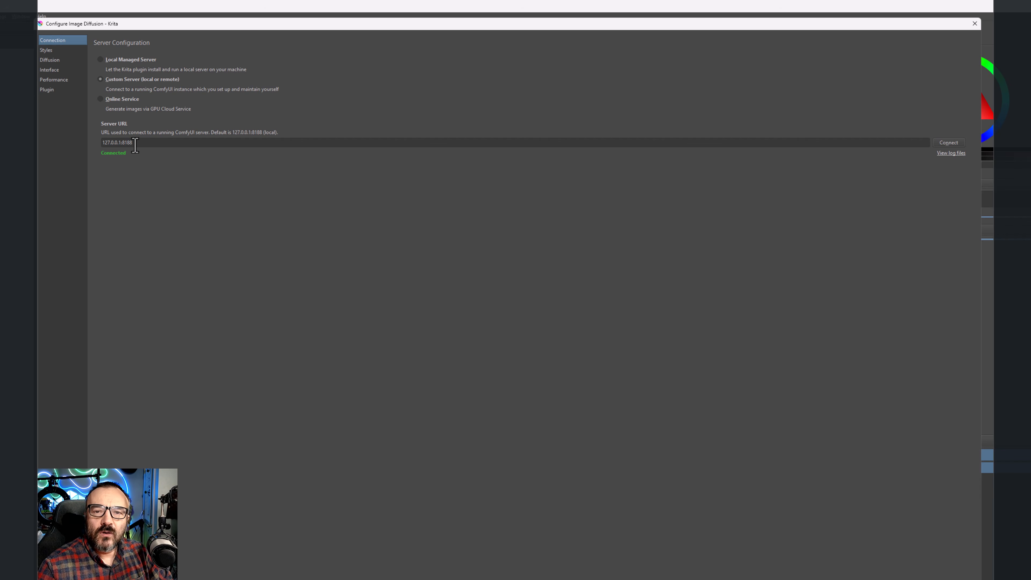
- Look through the ComfyUI console log for the local server address and compare it with the Server URL in the plugin's connection settings
{"action": "key", "text": "alt+Tab"}
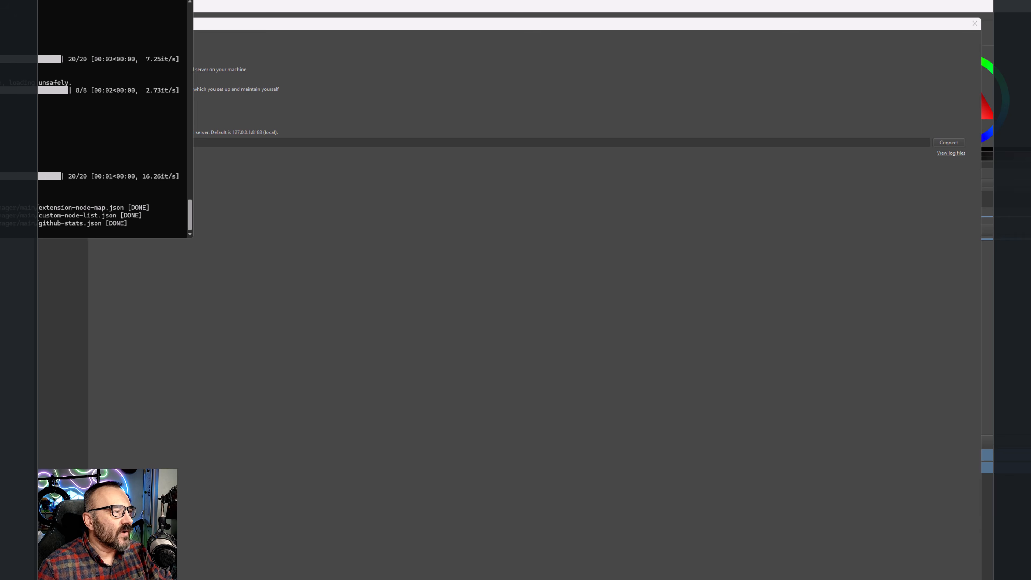
{"action": "left_click_drag", "start_coordinate": [105, 49], "coordinate": [240, 127]}
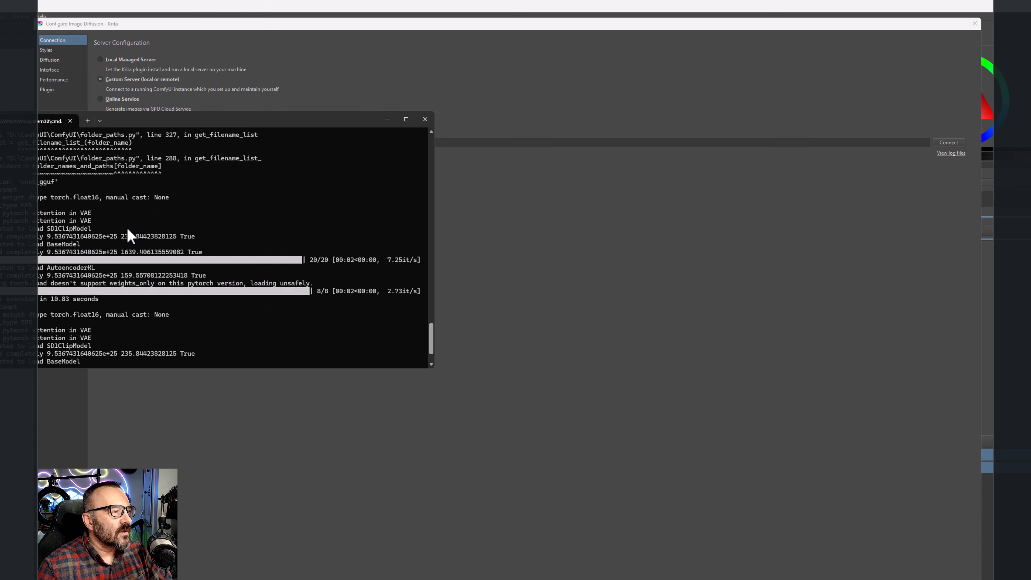
{"action": "scroll", "coordinate": [421, 293], "scroll_direction": "up", "scroll_amount": 7}
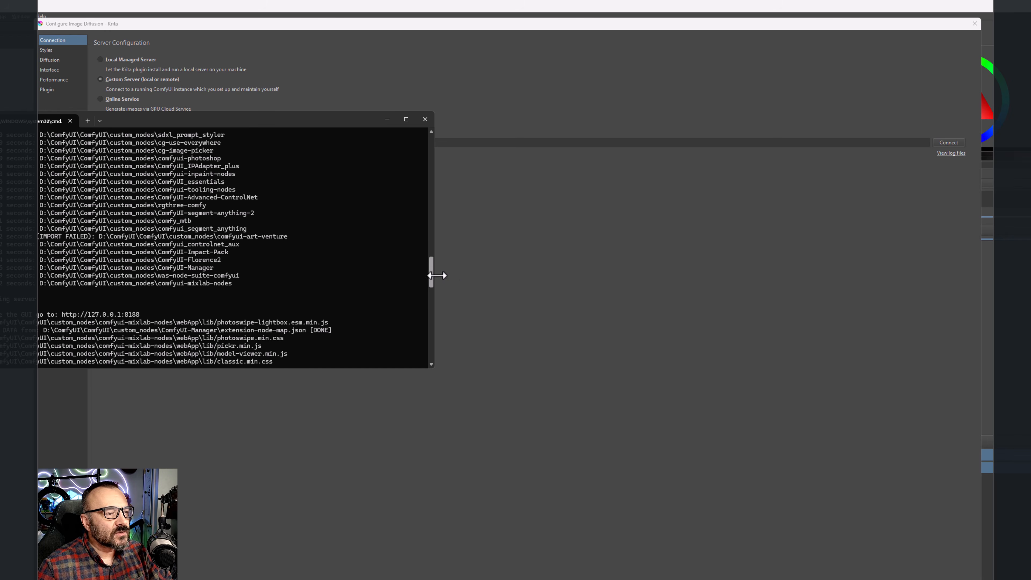
{"action": "left_click_drag", "start_coordinate": [432, 274], "coordinate": [426, 132]}
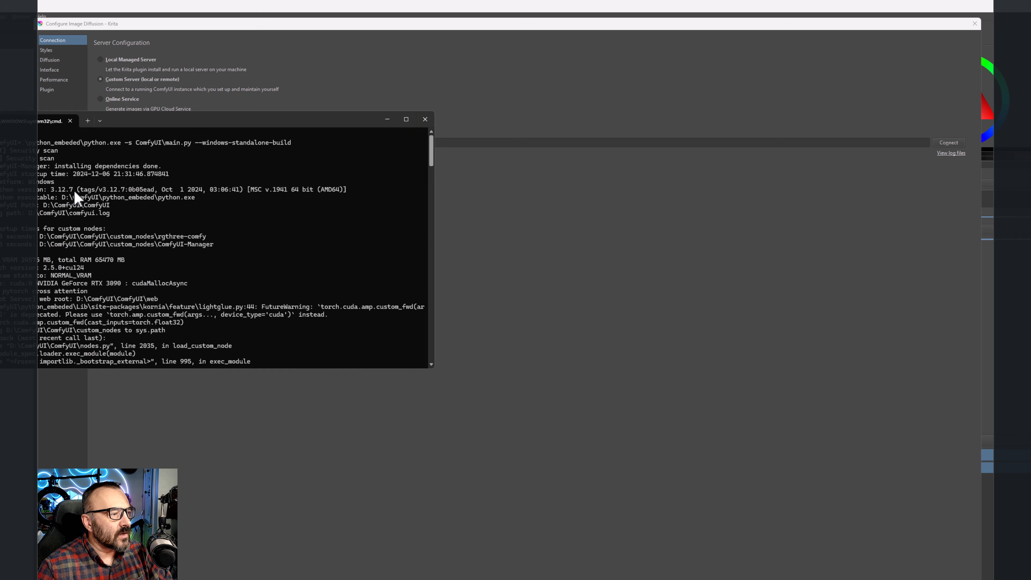
{"action": "scroll", "coordinate": [83, 224], "scroll_direction": "down", "scroll_amount": 3}
{"action": "scroll", "coordinate": [83, 224], "scroll_direction": "down", "scroll_amount": 10}
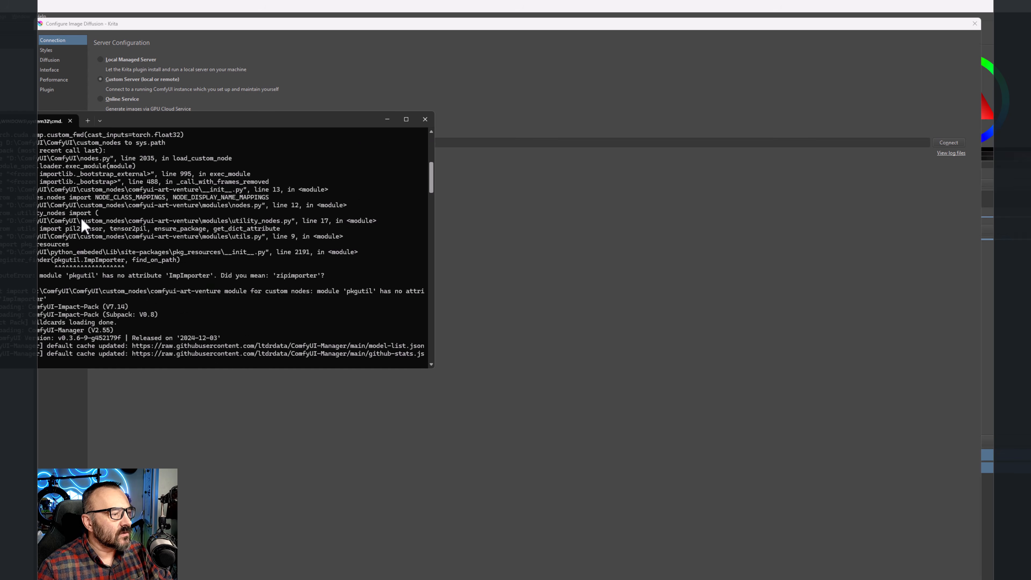
{"action": "scroll", "coordinate": [83, 223], "scroll_direction": "down", "scroll_amount": 10}
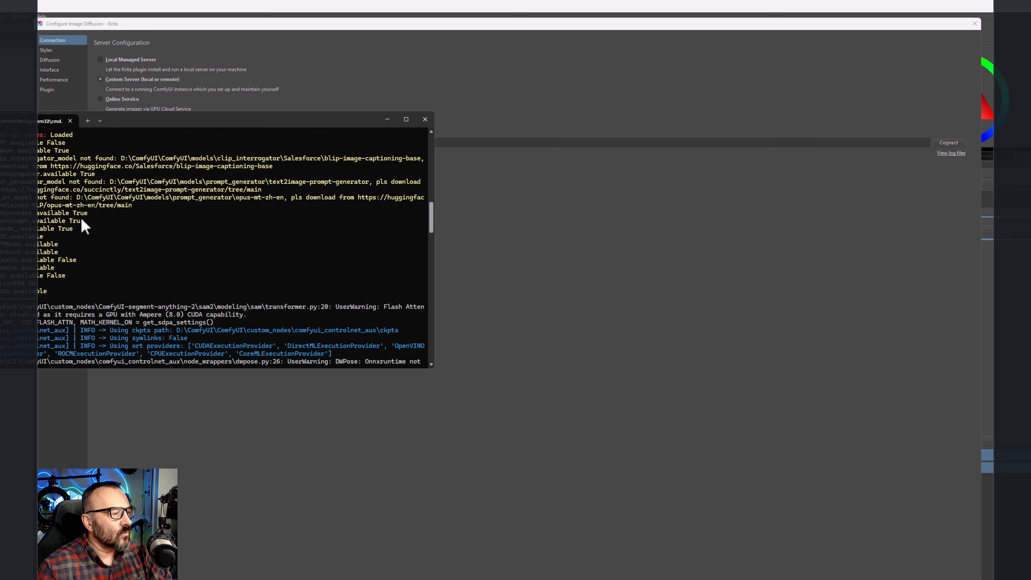
{"action": "scroll", "coordinate": [84, 224], "scroll_direction": "down", "scroll_amount": 8}
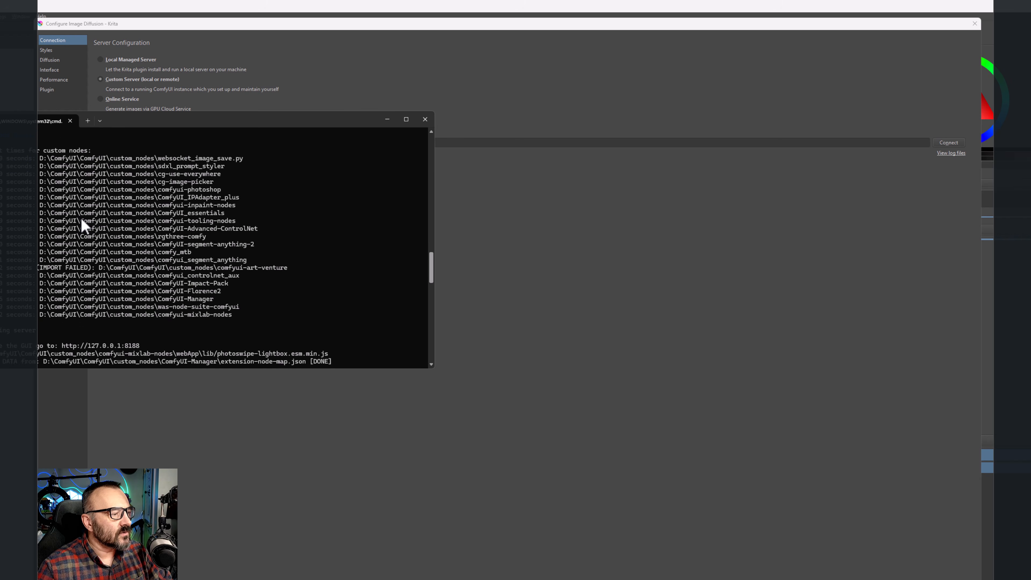
{"action": "left_click_drag", "start_coordinate": [142, 300], "coordinate": [1, 286]}
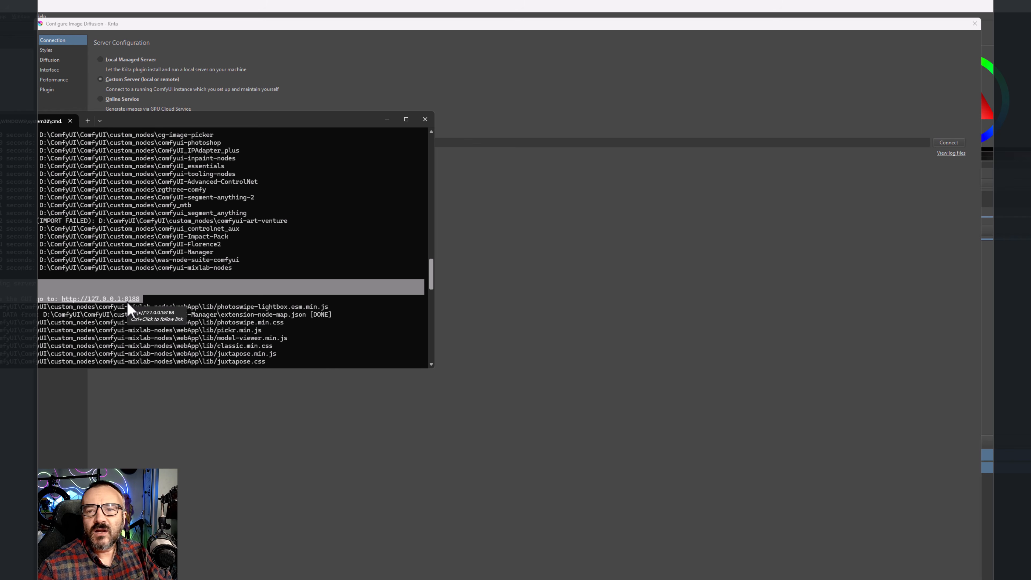
{"action": "left_click_drag", "start_coordinate": [102, 138], "coordinate": [102, 138]}
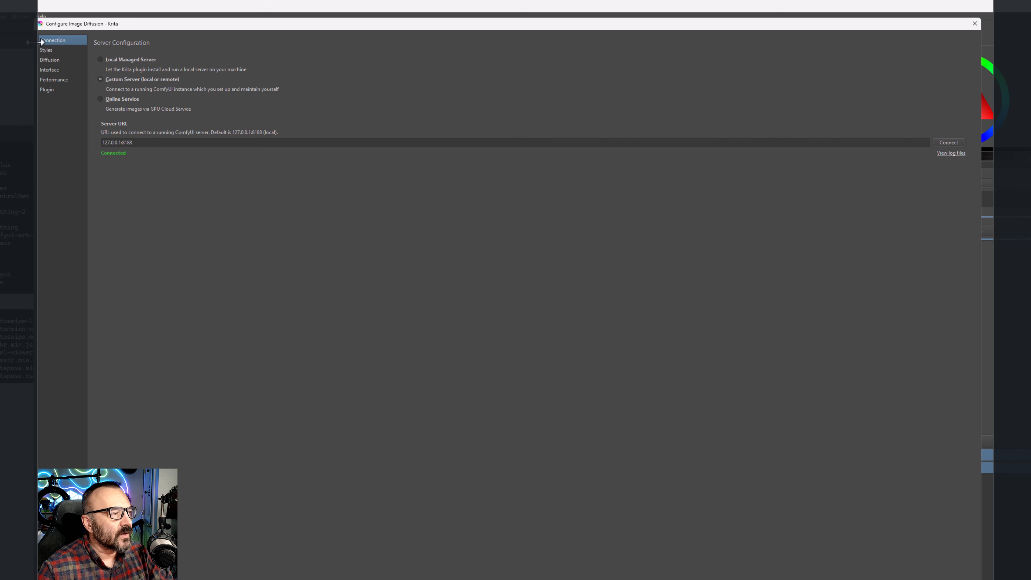
- Review the plugin's available style presets, diffusion settings and interface settings
{"action": "left_click", "coordinate": [57, 50]}
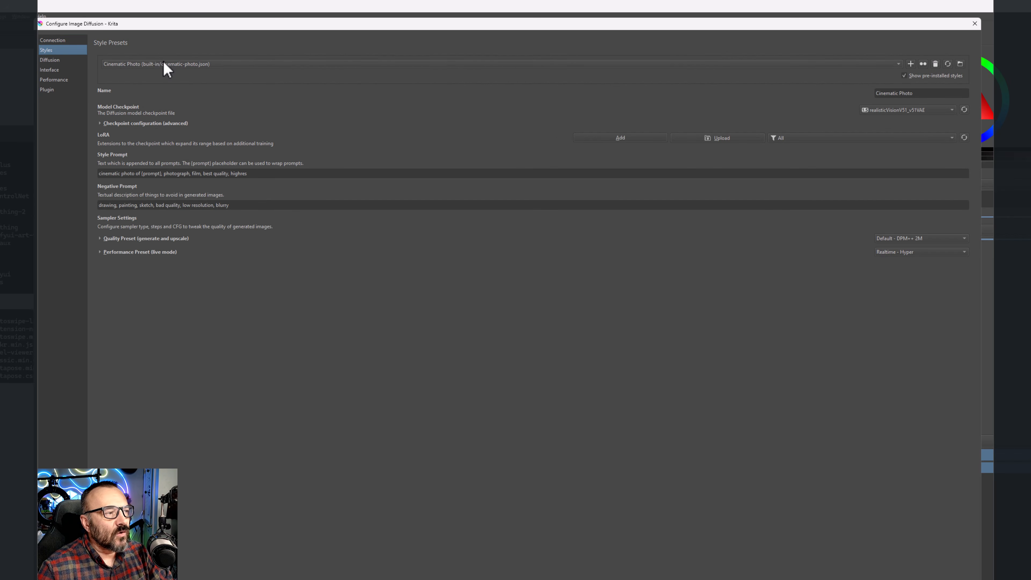
{"action": "left_click", "coordinate": [896, 66]}
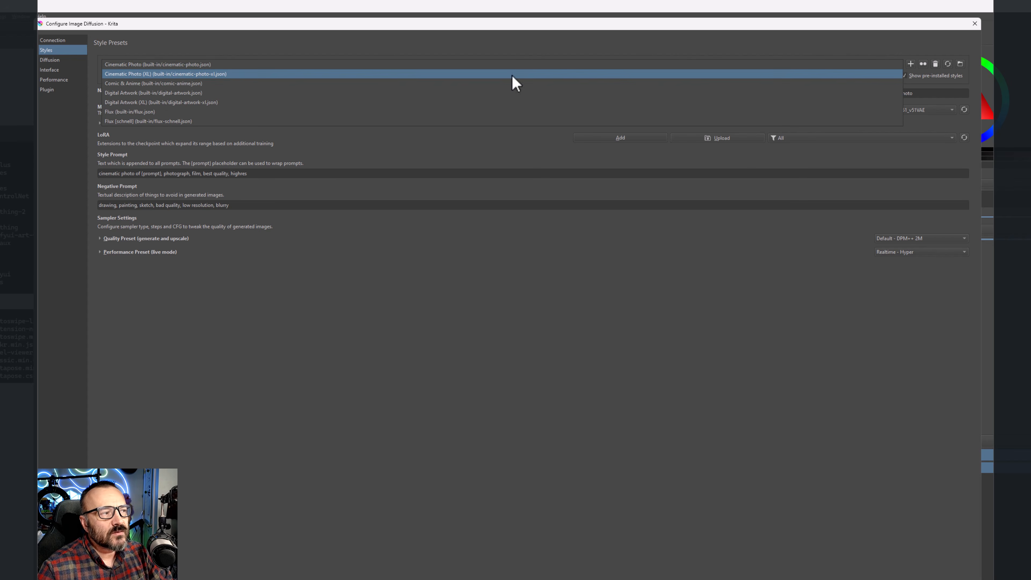
{"action": "left_click", "coordinate": [253, 39]}
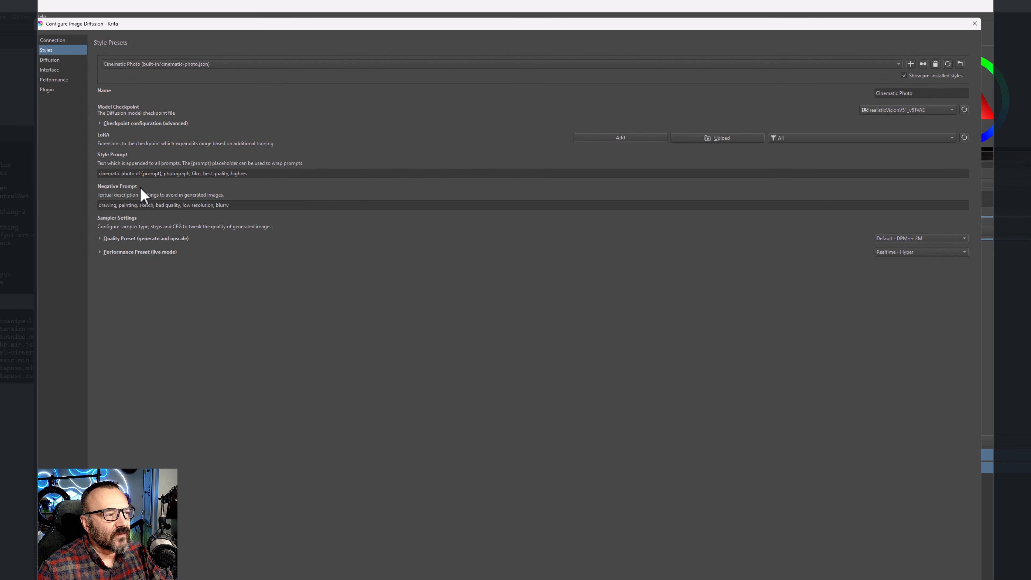
{"action": "left_click", "coordinate": [53, 61]}
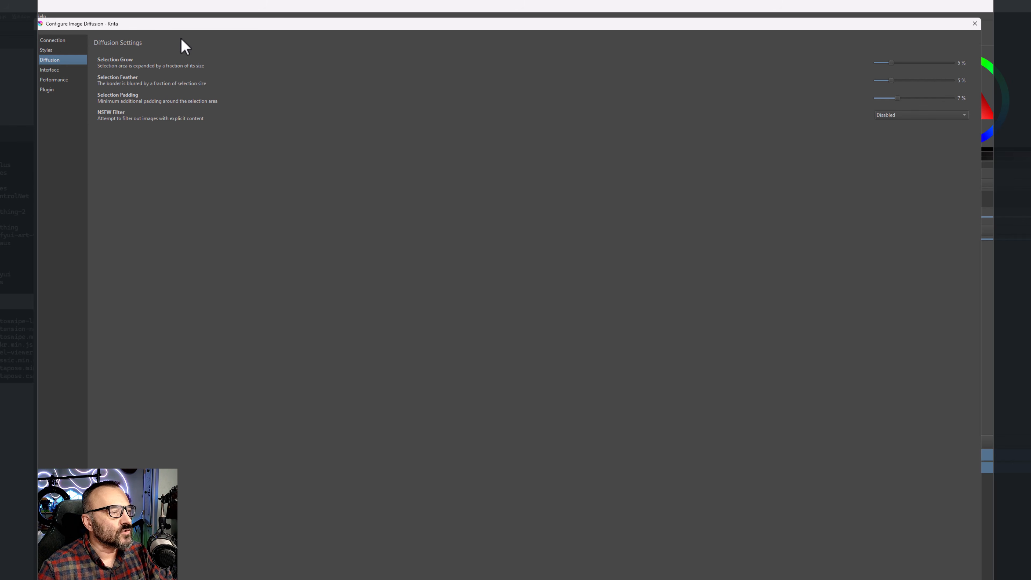
{"action": "left_click", "coordinate": [49, 70]}
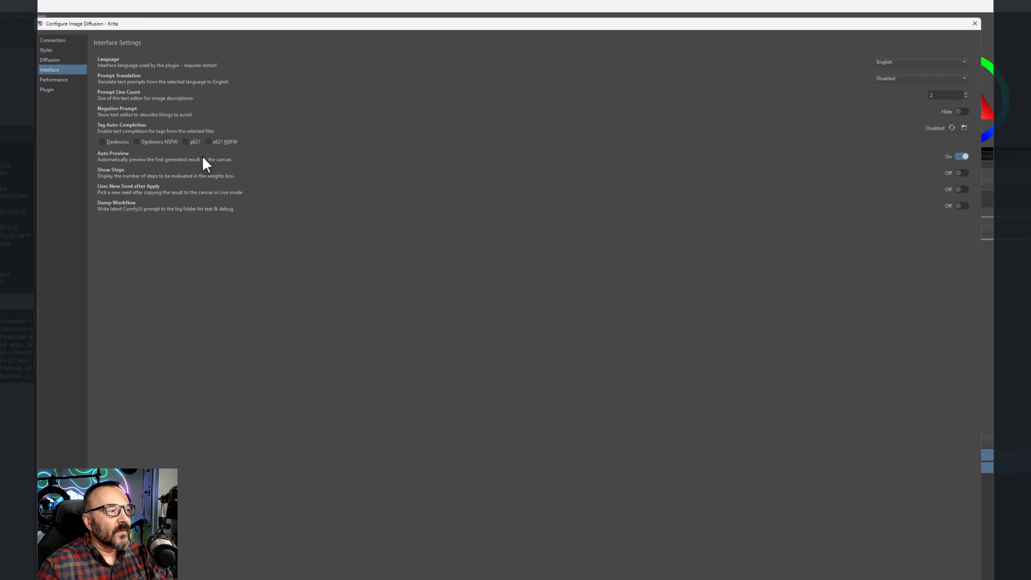
- Set the plugin's performance preset to GPU high (more than 12GB)
{"action": "left_click", "coordinate": [50, 82]}
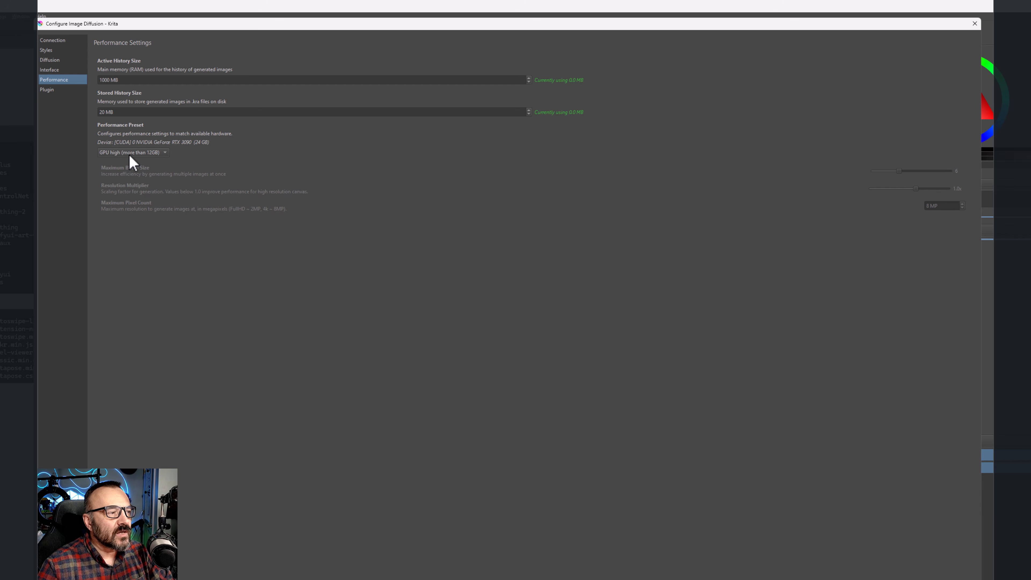
{"action": "left_click", "coordinate": [166, 156]}
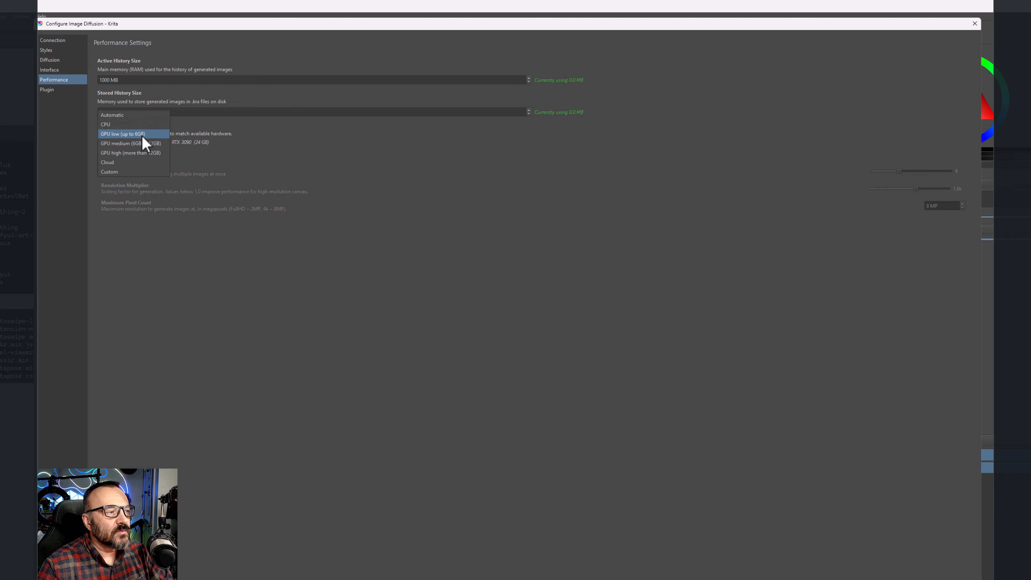
{"action": "left_click", "coordinate": [145, 154]}
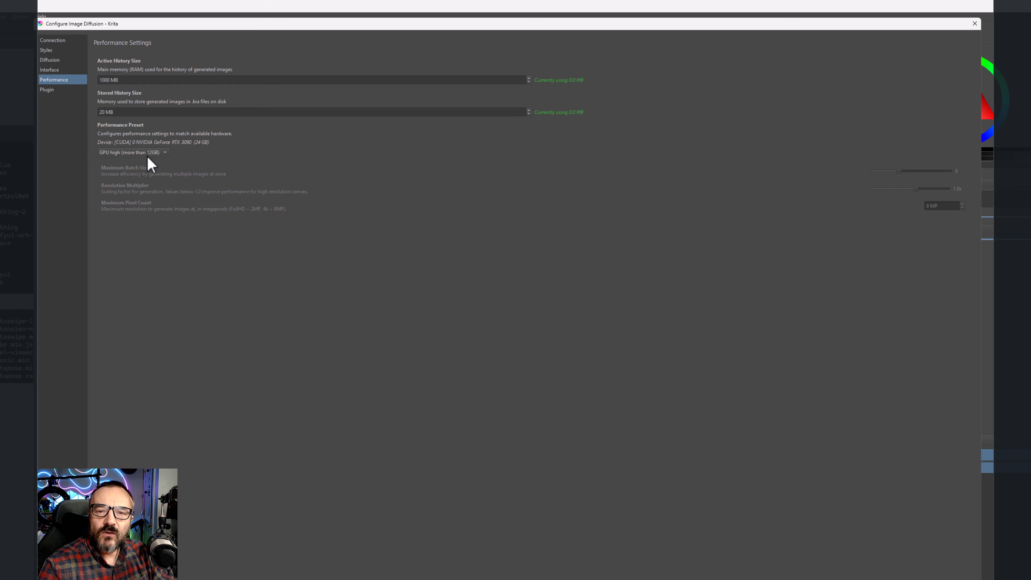
- View the plugin information and updates, close the Image Diffusion settings, and bring the Krita document to the front
{"action": "left_click", "coordinate": [55, 90]}
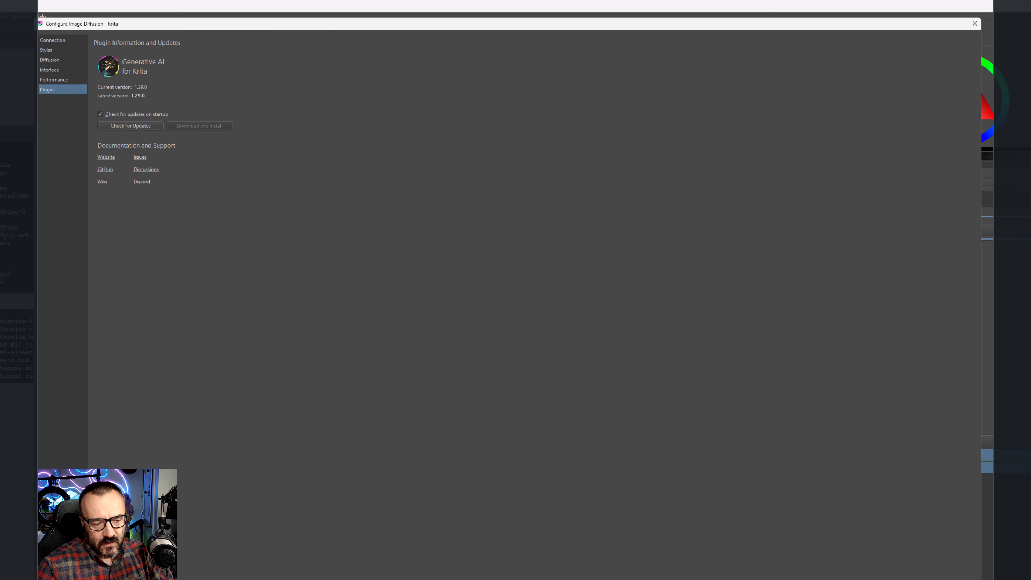
{"action": "left_click", "coordinate": [975, 23]}
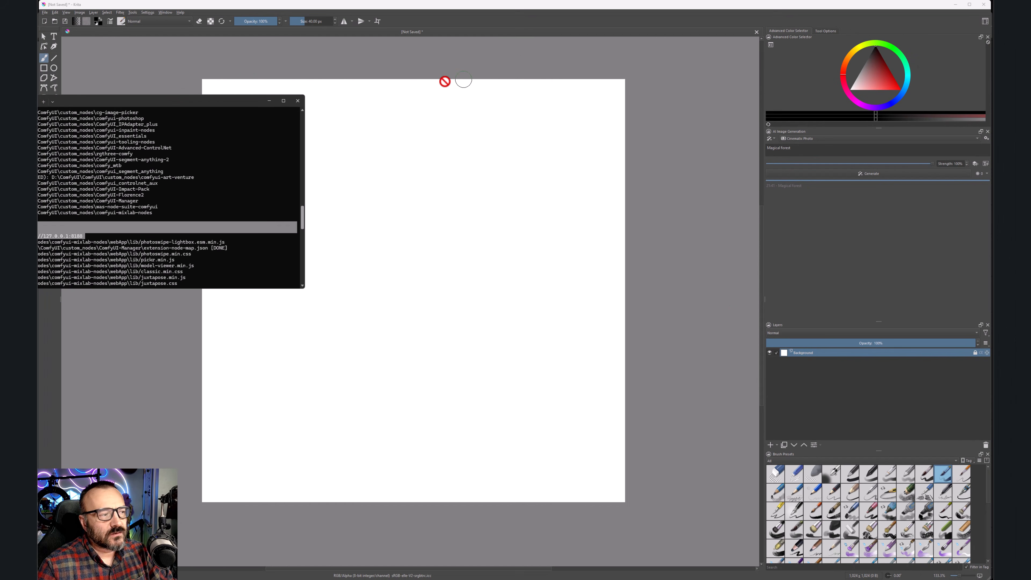
{"action": "left_click", "coordinate": [549, 3]}
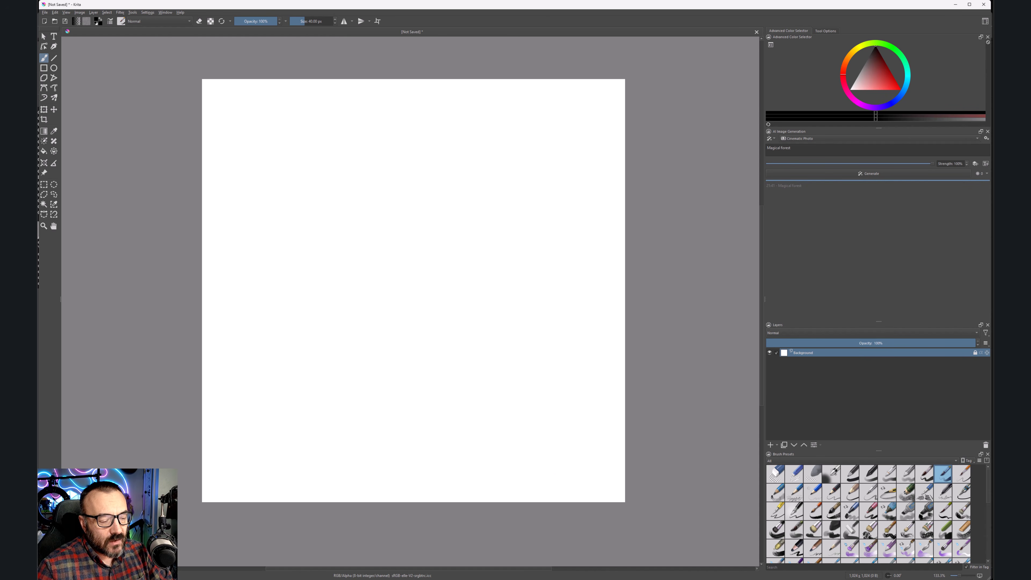
- Switch to the ComfyUI workflow, search the nodes for "krita", and add a Krita Canvas node in front of the Empty Latent Image node
{"action": "mouse_move", "coordinate": [587, 579]}
{"action": "left_click", "coordinate": [668, 566]}
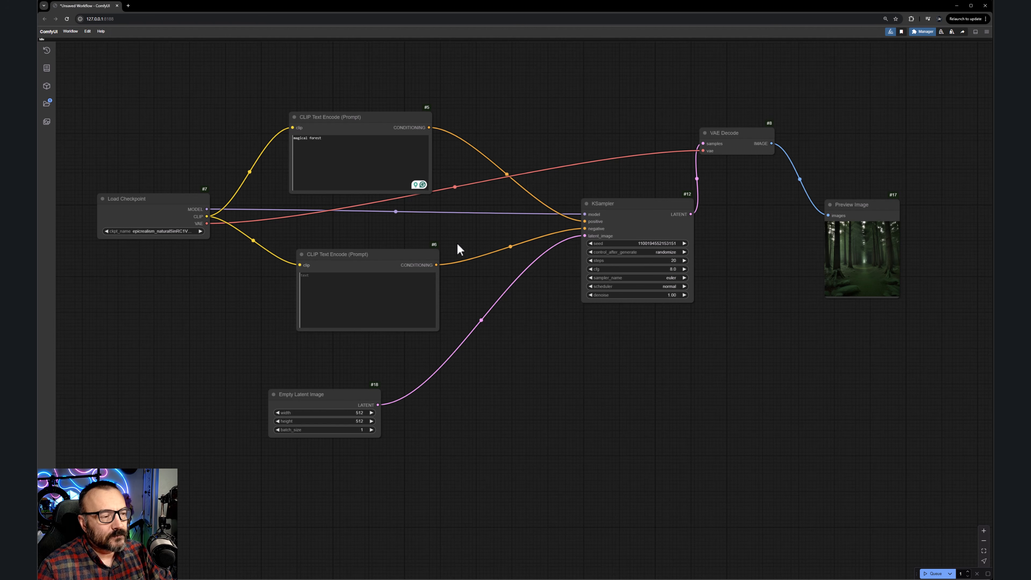
{"action": "left_click_drag", "start_coordinate": [482, 274], "coordinate": [533, 262]}
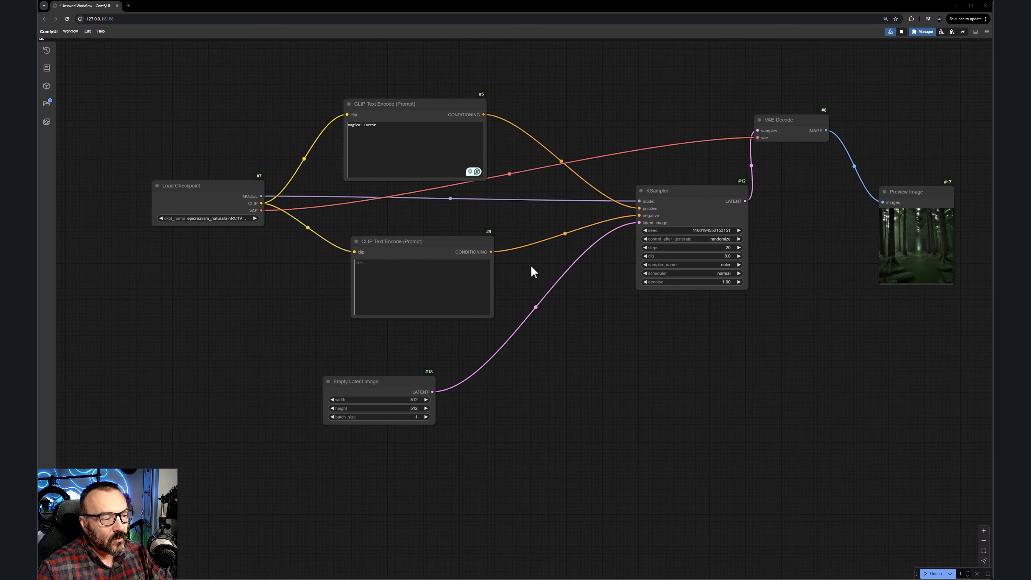
{"action": "double_click", "coordinate": [573, 379]}
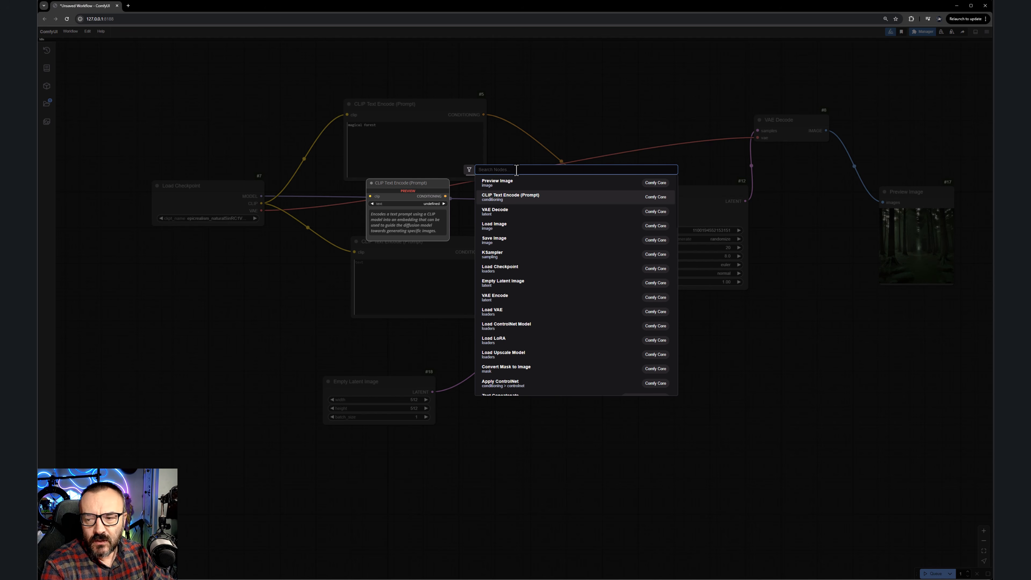
{"action": "type", "text": "k"}
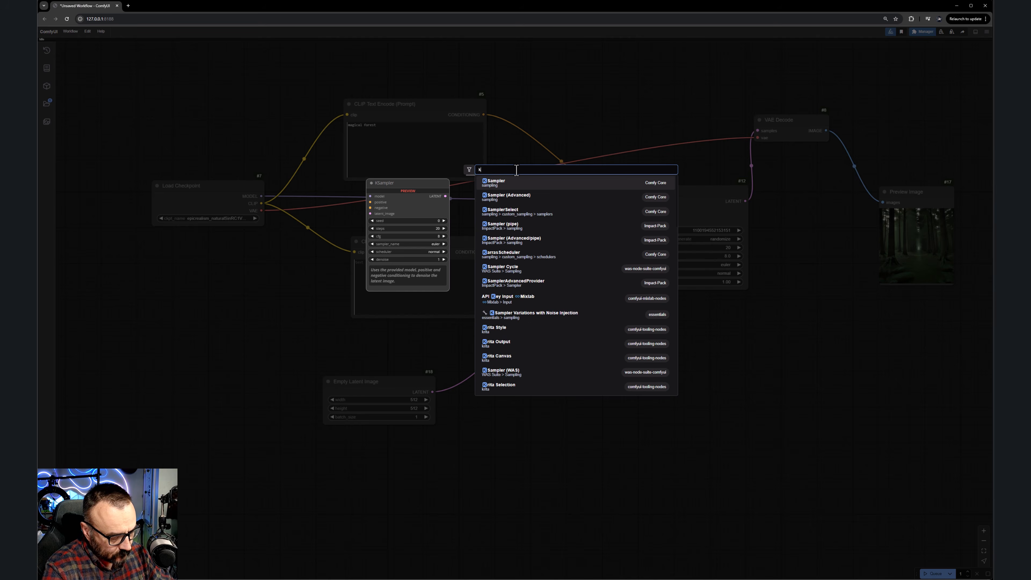
{"action": "type", "text": "rita"}
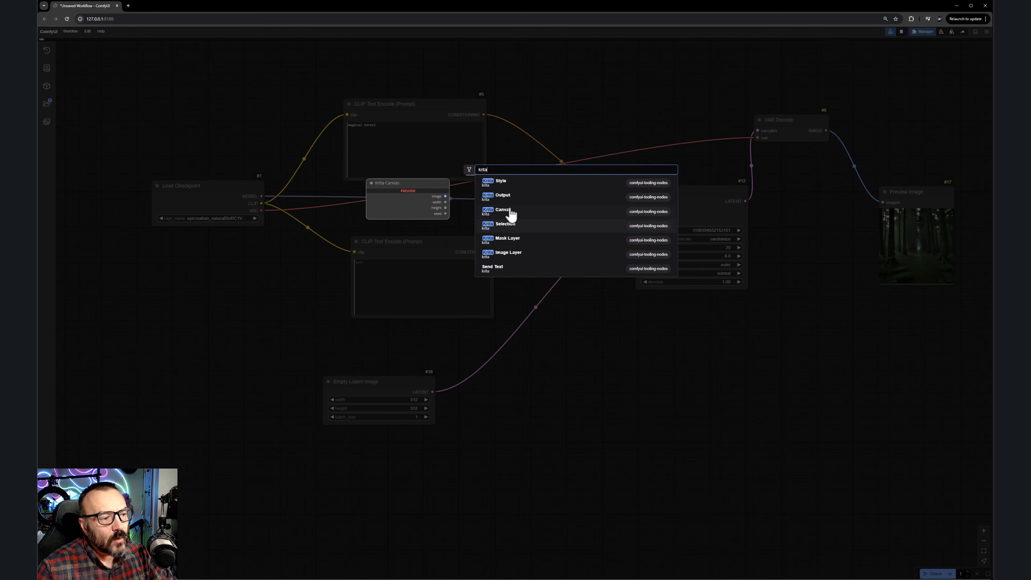
{"action": "left_click", "coordinate": [504, 211]}
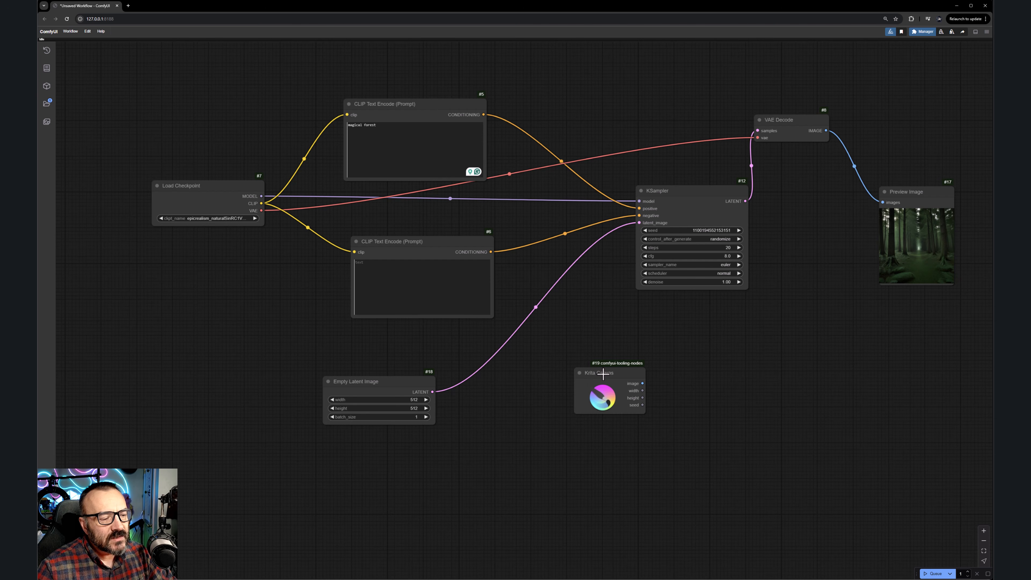
{"action": "left_click_drag", "start_coordinate": [597, 367], "coordinate": [237, 380]}
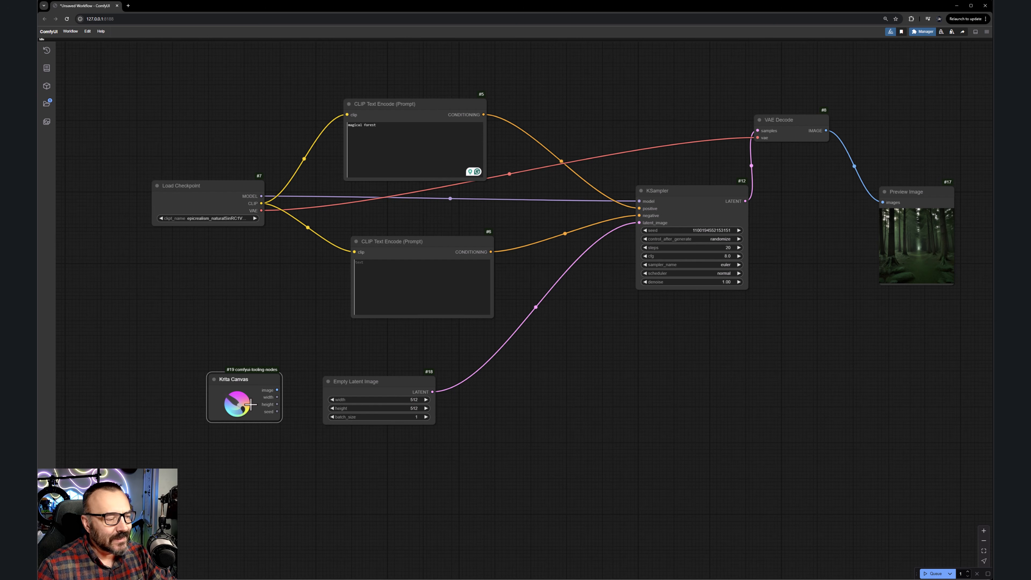
- Connect Krita Canvas width and height to Empty Latent Image and its seed to KSampler, and space out the canvas, latent and checkpoint nodes
{"action": "left_click_drag", "start_coordinate": [277, 397], "coordinate": [327, 401]}
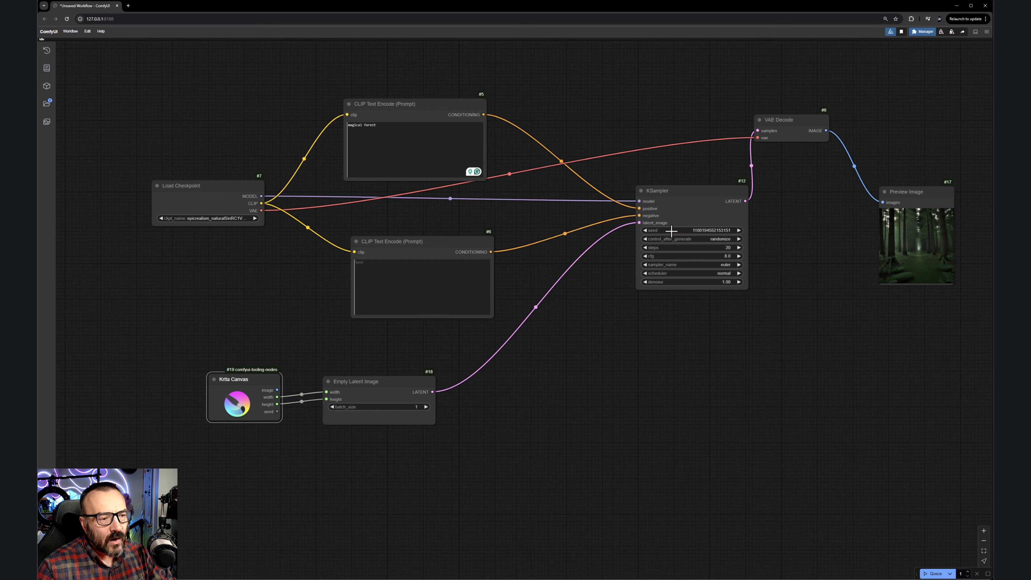
{"action": "left_click_drag", "start_coordinate": [278, 412], "coordinate": [640, 231]}
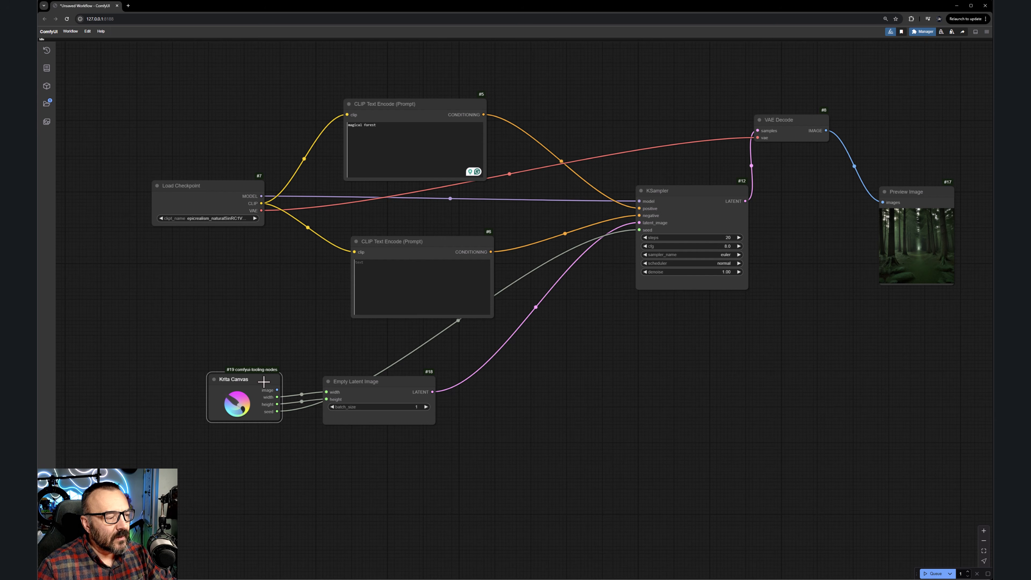
{"action": "left_click_drag", "start_coordinate": [263, 380], "coordinate": [243, 379]}
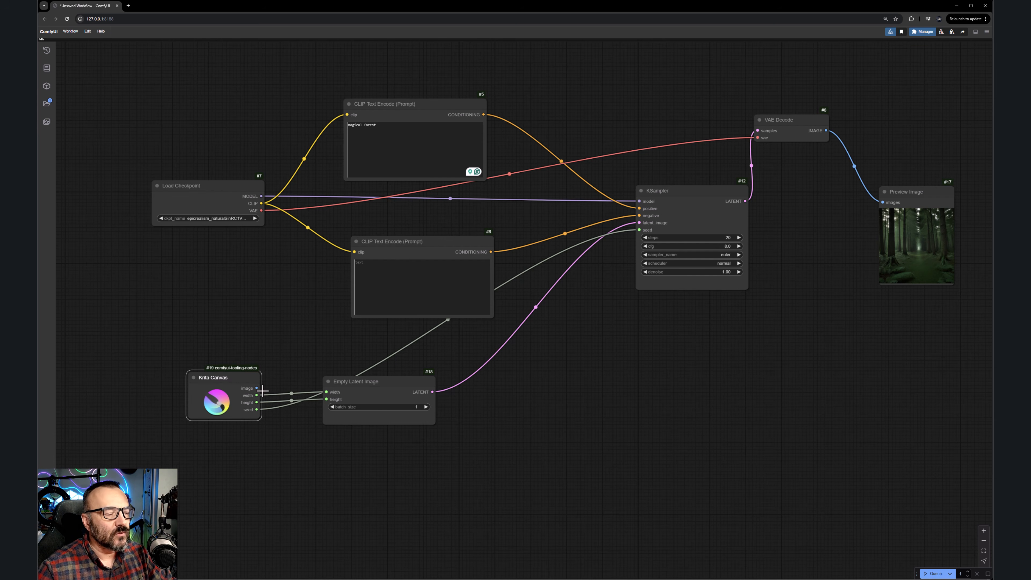
{"action": "left_click_drag", "start_coordinate": [393, 382], "coordinate": [444, 384]}
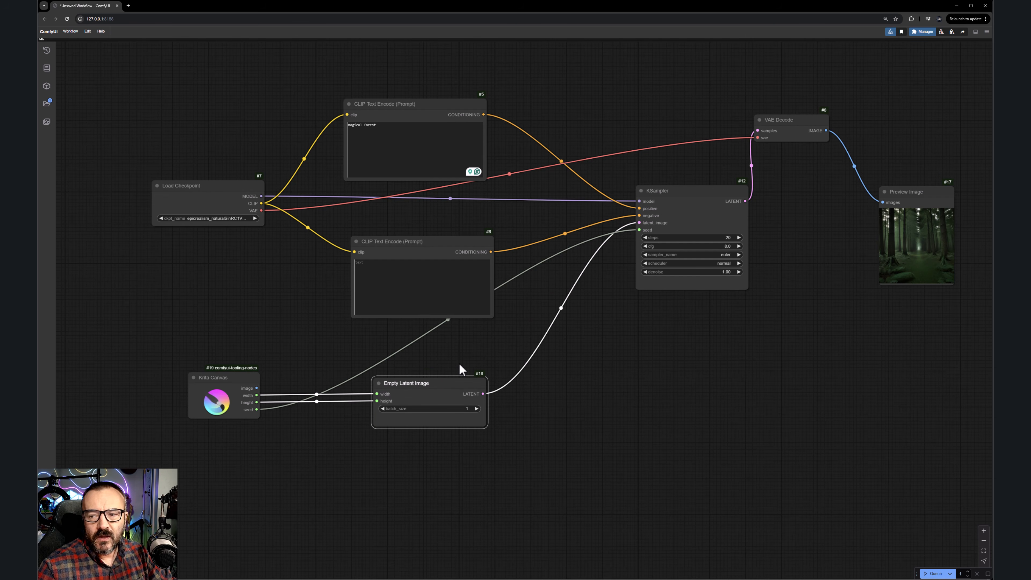
{"action": "left_click_drag", "start_coordinate": [199, 185], "coordinate": [216, 179]}
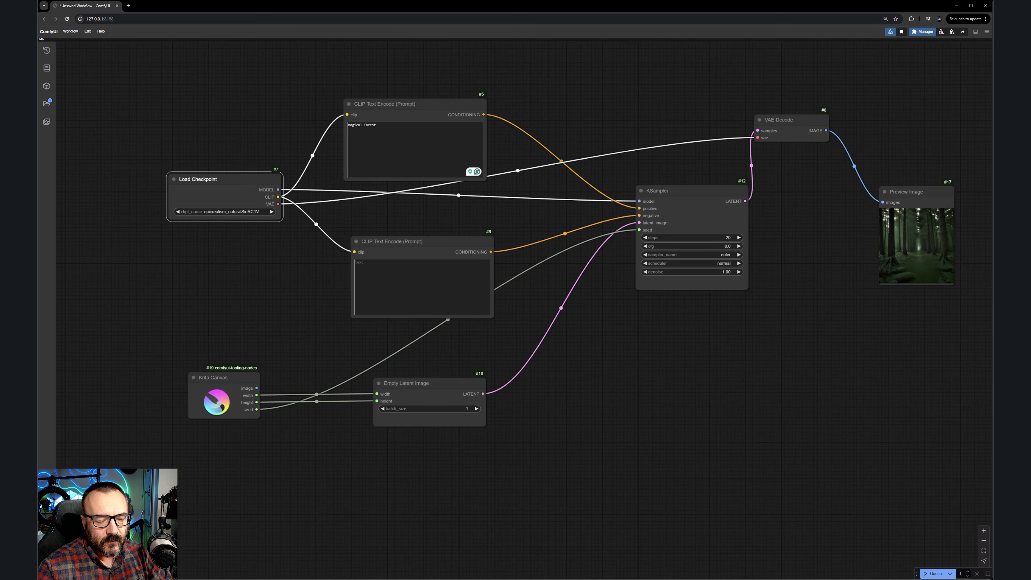
{"action": "key", "text": "alt+Tab"}
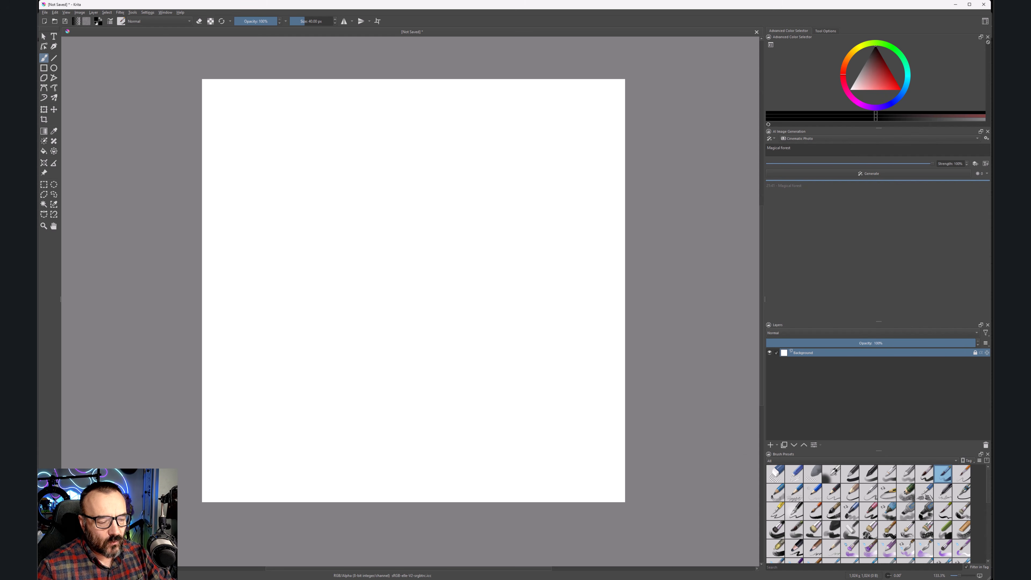
{"action": "mouse_move", "coordinate": [588, 579]}
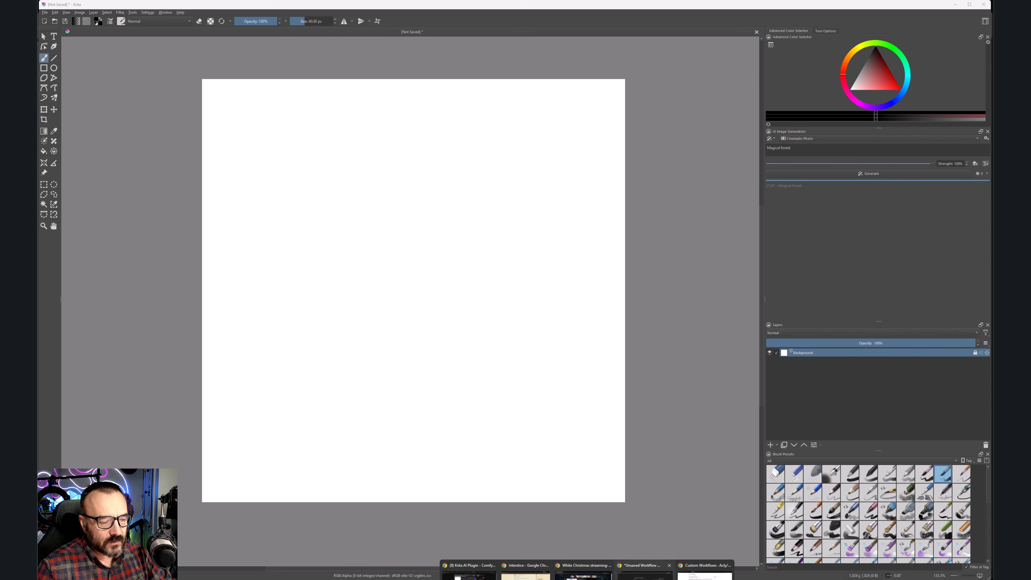
{"action": "left_click", "coordinate": [643, 573]}
- Add a Parameter node below Load Checkpoint and connect its value to the text input of the positive CLIP Text Encode node
{"action": "double_click", "coordinate": [226, 272]}
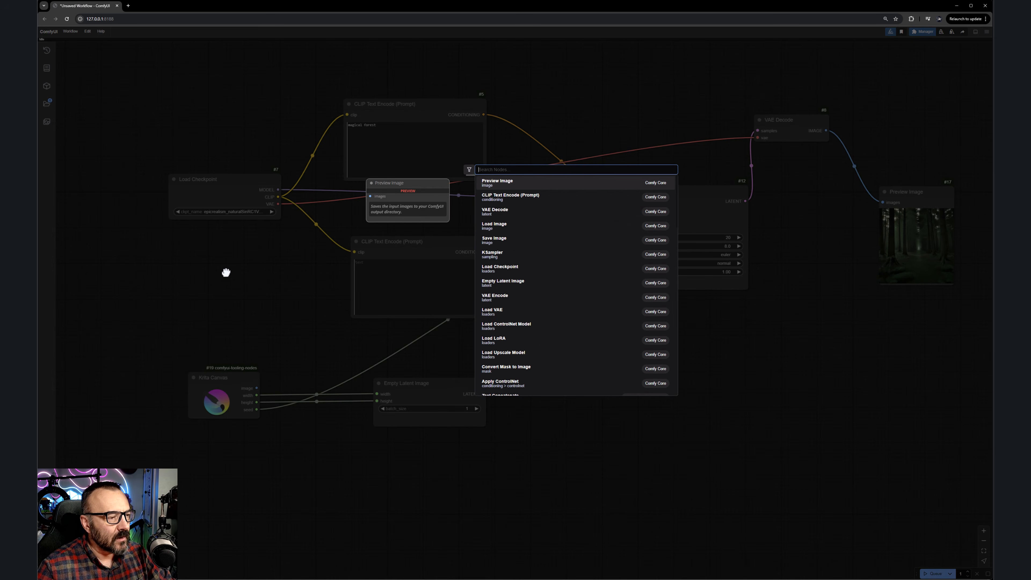
{"action": "type", "text": "par"}
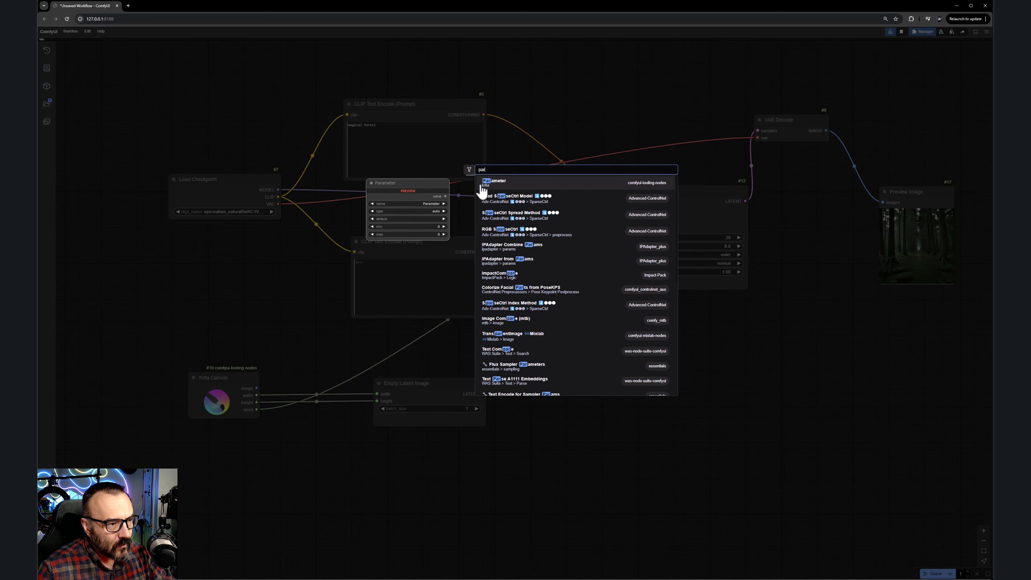
{"action": "key", "text": "Escape"}
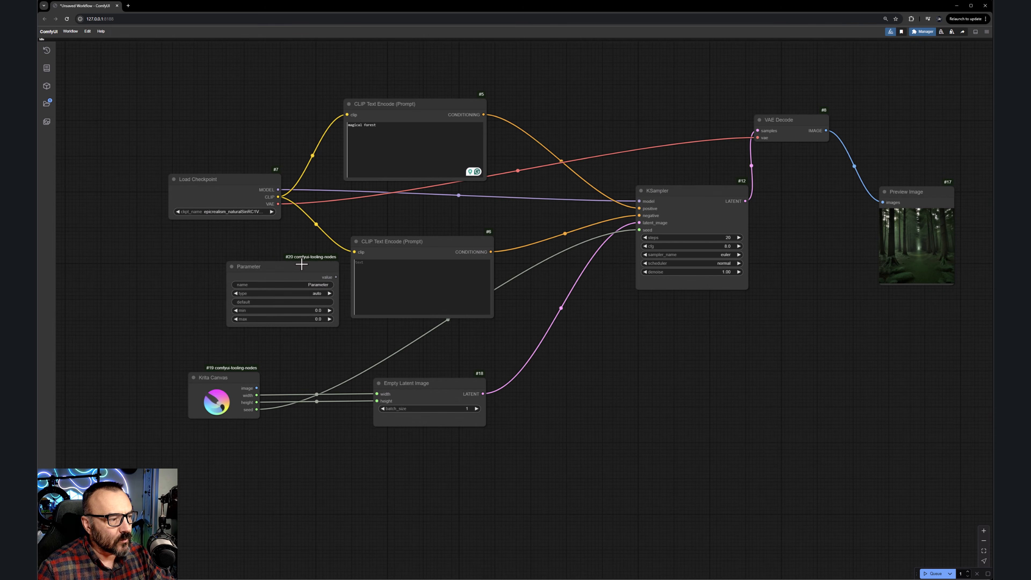
{"action": "left_click_drag", "start_coordinate": [306, 265], "coordinate": [270, 264]}
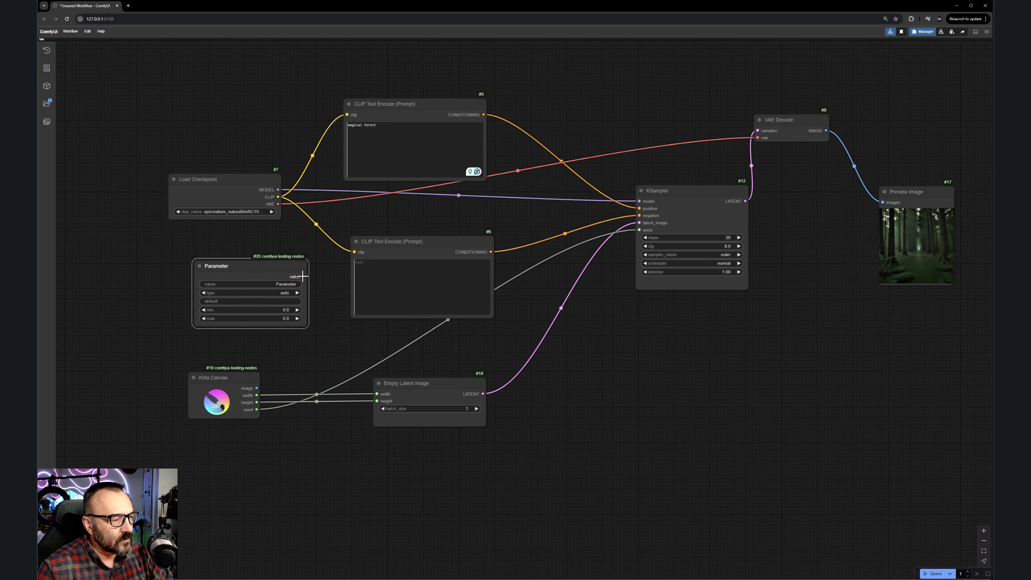
{"action": "left_click_drag", "start_coordinate": [303, 276], "coordinate": [348, 124]}
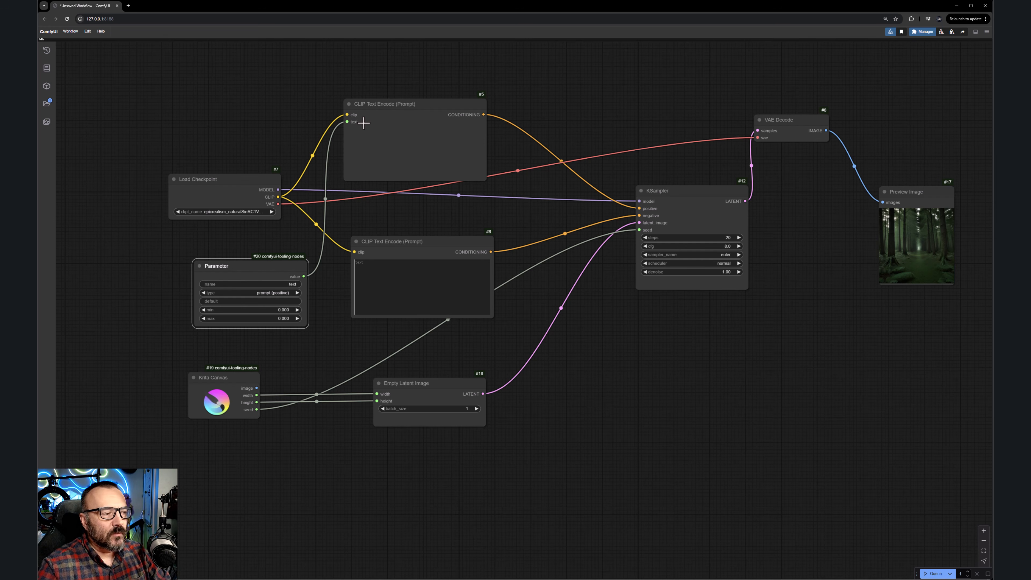
{"action": "left_click_drag", "start_coordinate": [257, 264], "coordinate": [240, 252]}
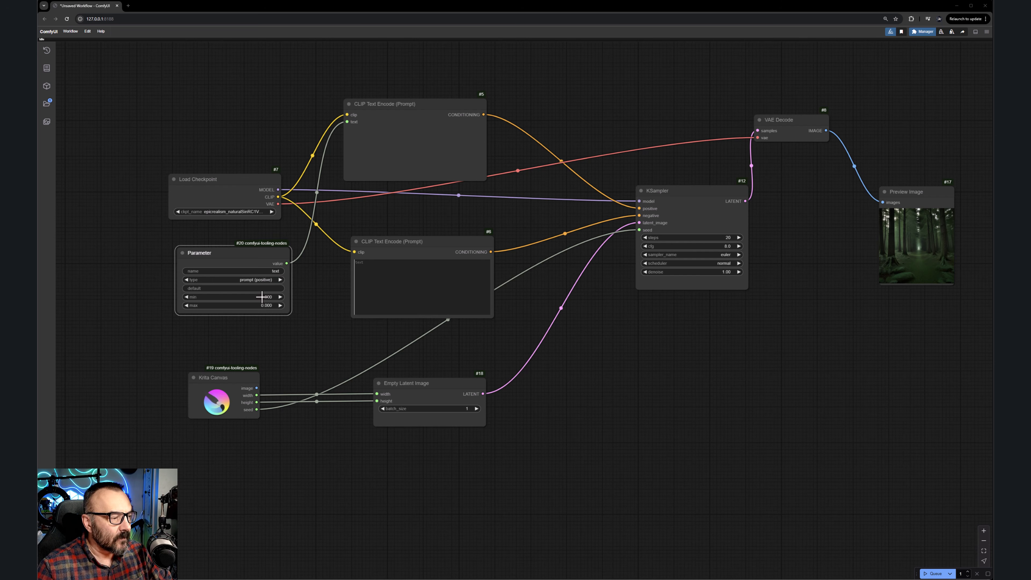
- Add a second Parameter node beside Empty Latent Image and connect its value to the steps input of KSampler
{"action": "double_click", "coordinate": [313, 341]}
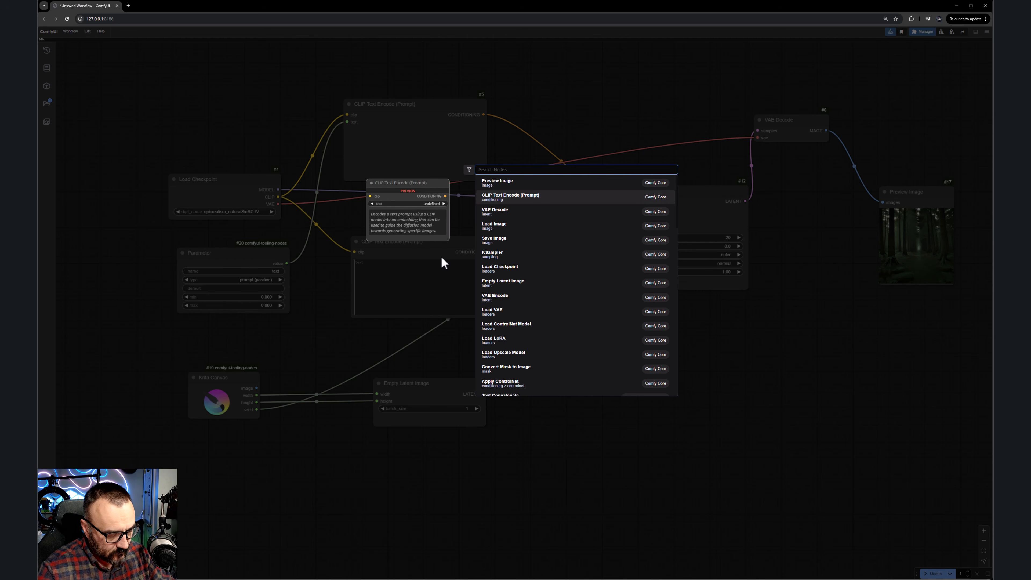
{"action": "type", "text": "param"}
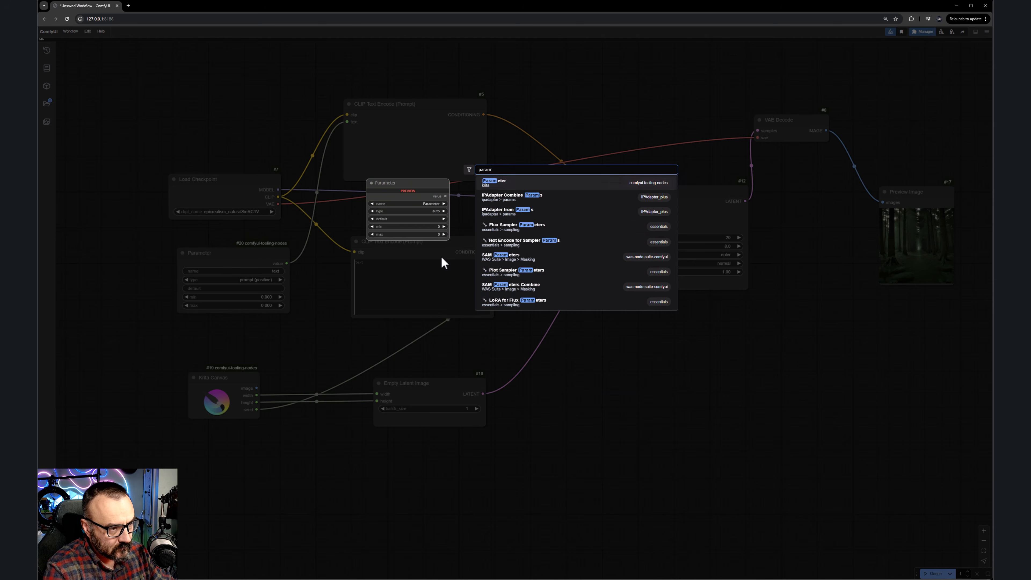
{"action": "left_click", "coordinate": [496, 184]}
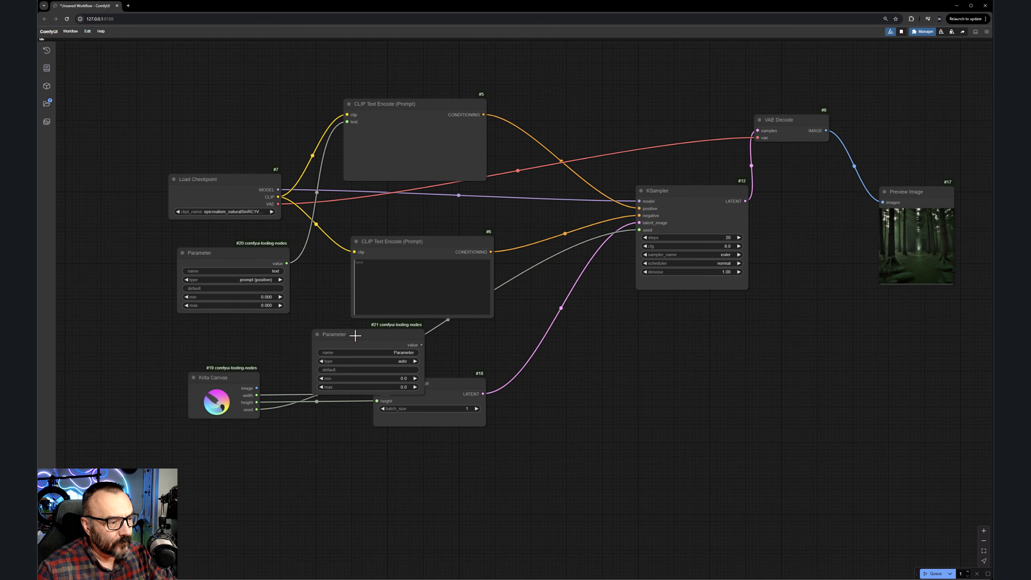
{"action": "left_click_drag", "start_coordinate": [370, 337], "coordinate": [588, 393]}
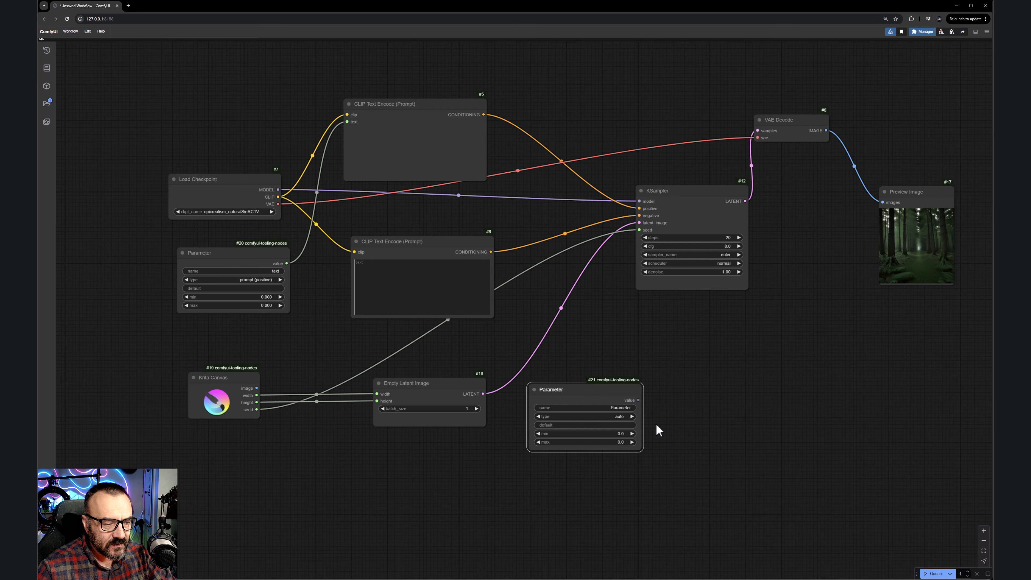
{"action": "left_click_drag", "start_coordinate": [639, 401], "coordinate": [639, 236]}
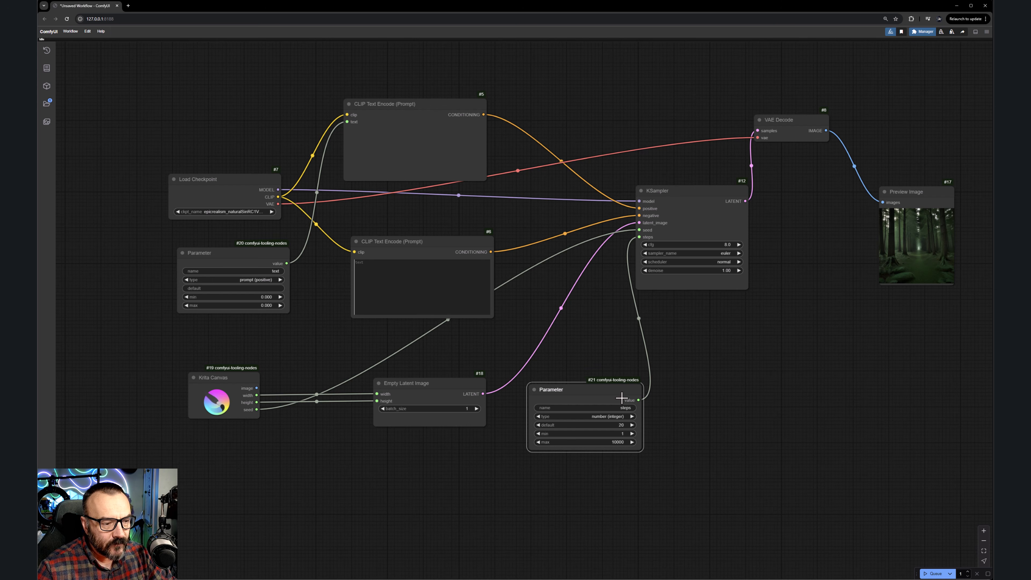
{"action": "left_click_drag", "start_coordinate": [621, 391], "coordinate": [602, 373]}
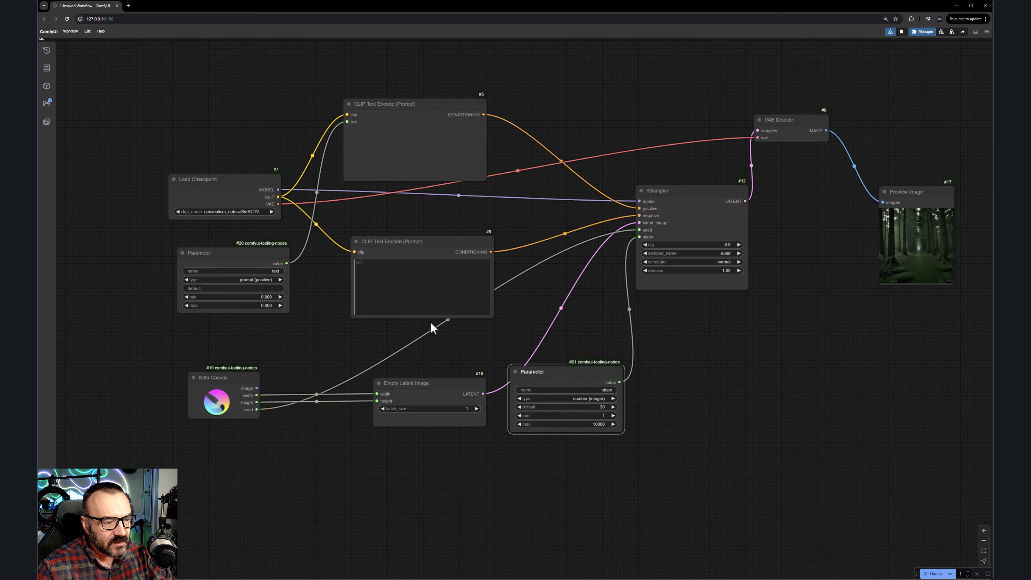
- Set the name of the positive prompt's Parameter node to "prompt" and shift the negative CLIP Text Encode node slightly up
{"action": "left_click", "coordinate": [268, 271]}
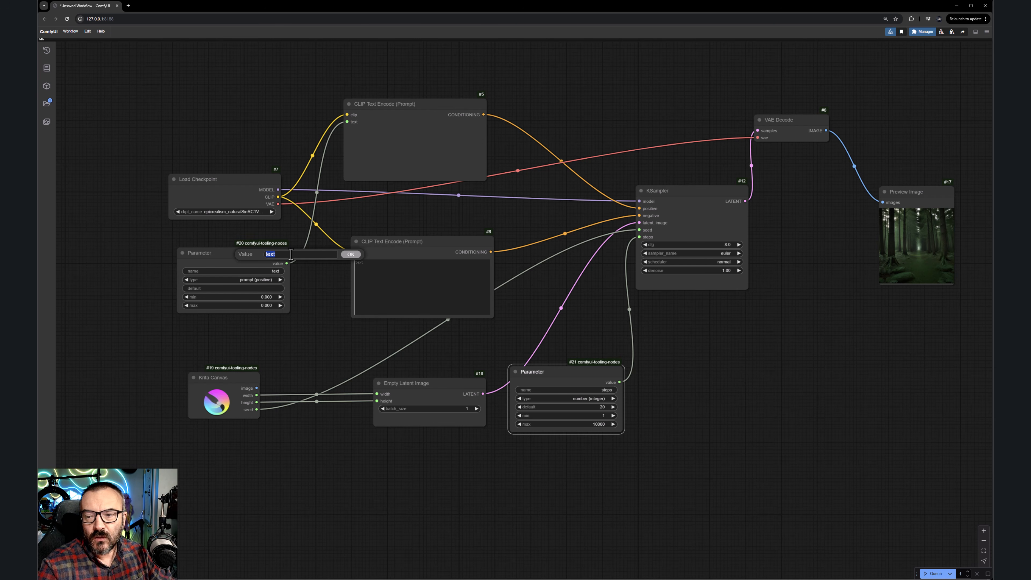
{"action": "type", "text": "prompth"}
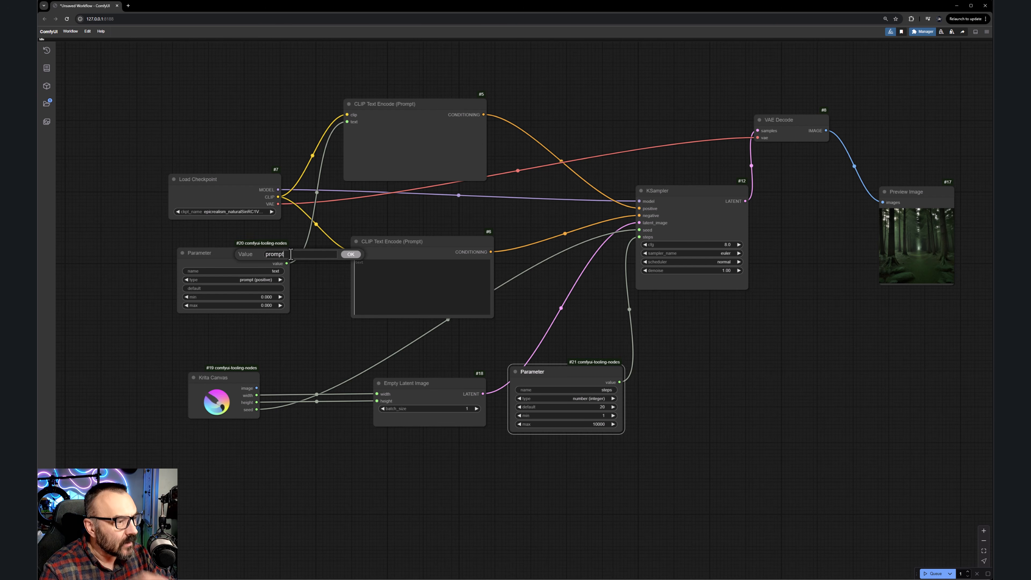
{"action": "left_click", "coordinate": [351, 254]}
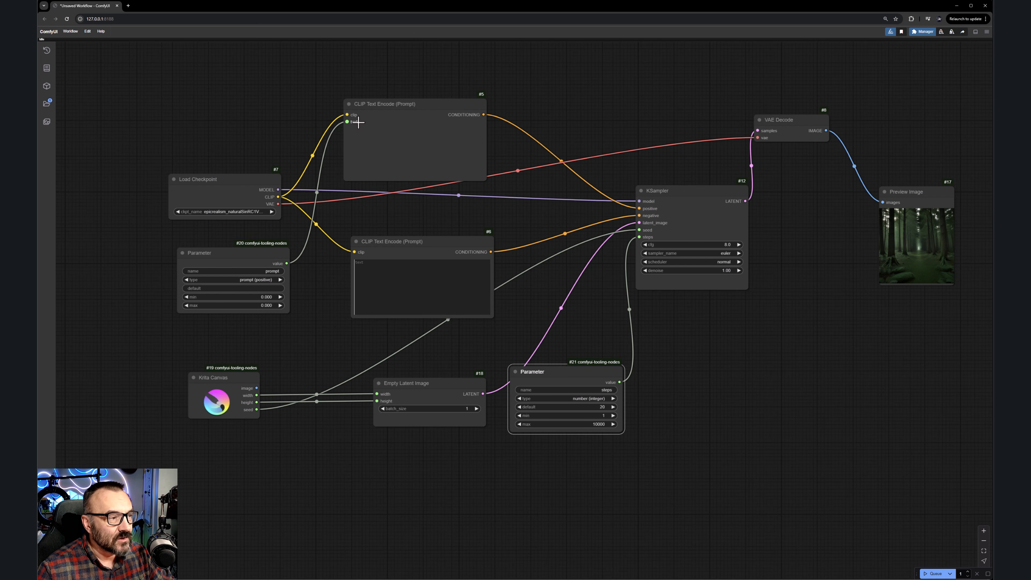
{"action": "left_click_drag", "start_coordinate": [435, 241], "coordinate": [432, 224]}
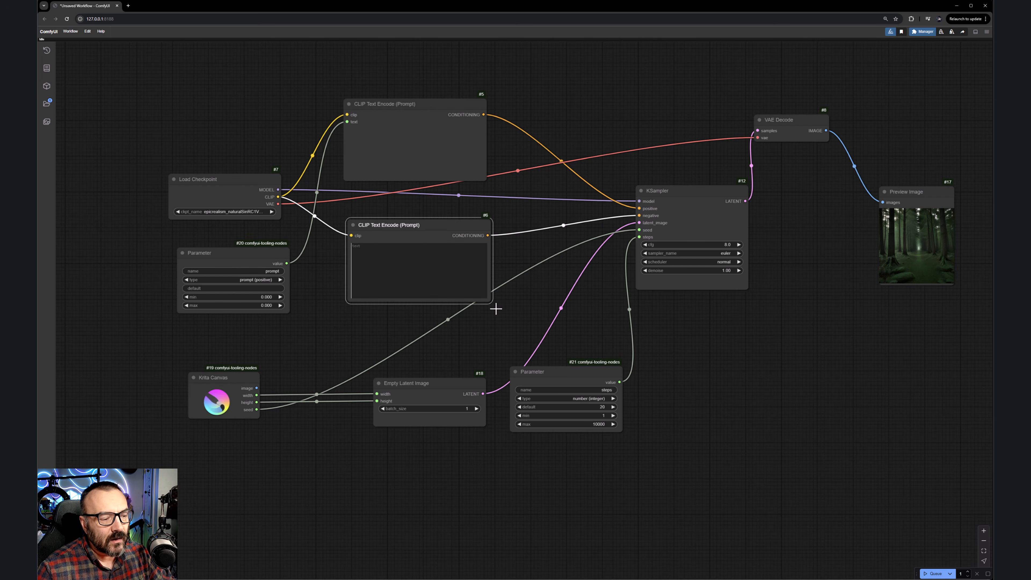
- Search the nodes for "krit", add a Krita Output node, and place it below the Preview Image node
{"action": "right_click", "coordinate": [873, 349]}
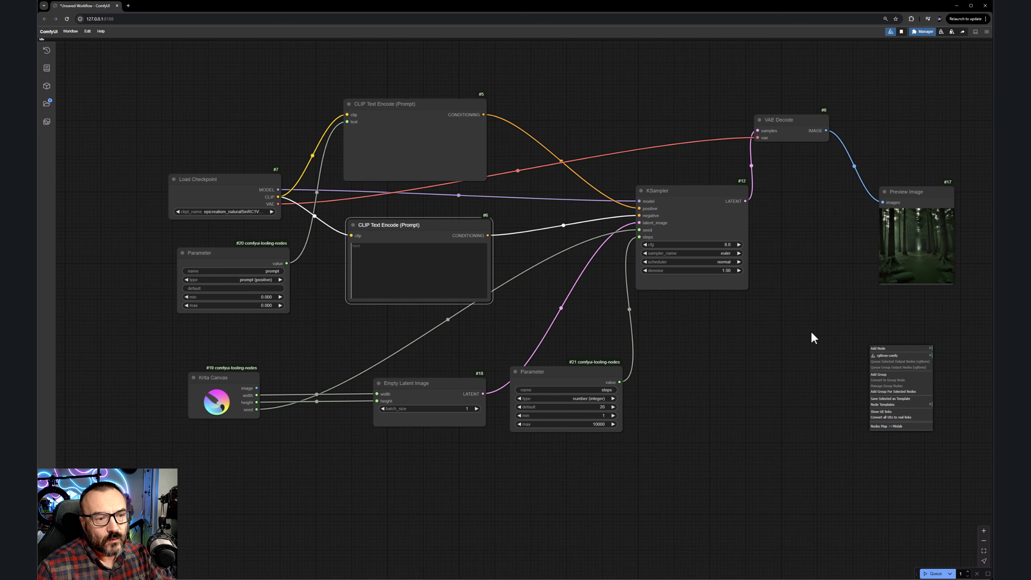
{"action": "left_click_drag", "start_coordinate": [811, 332], "coordinate": [594, 337]}
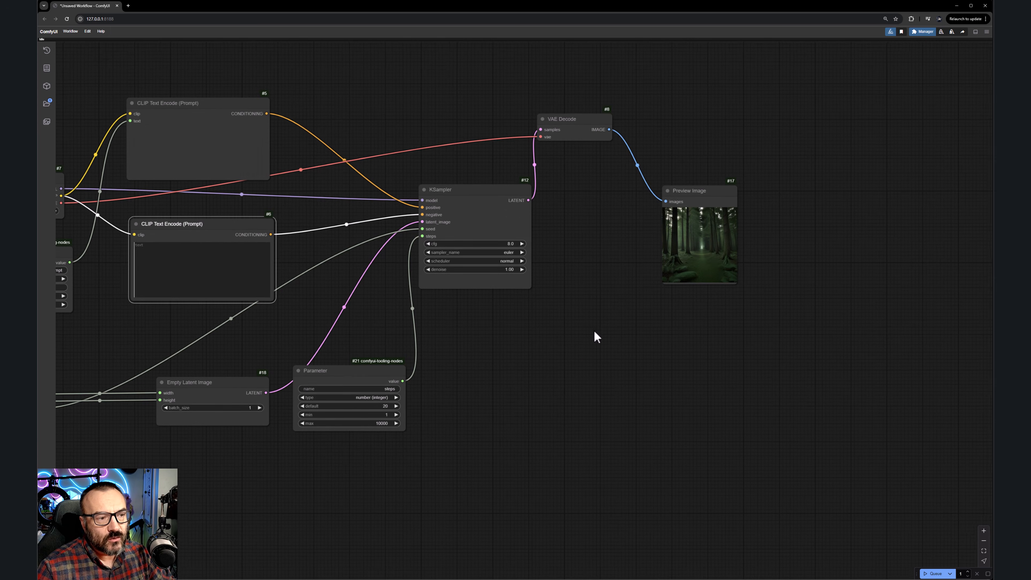
{"action": "double_click", "coordinate": [638, 359]}
{"action": "type", "text": "k"}
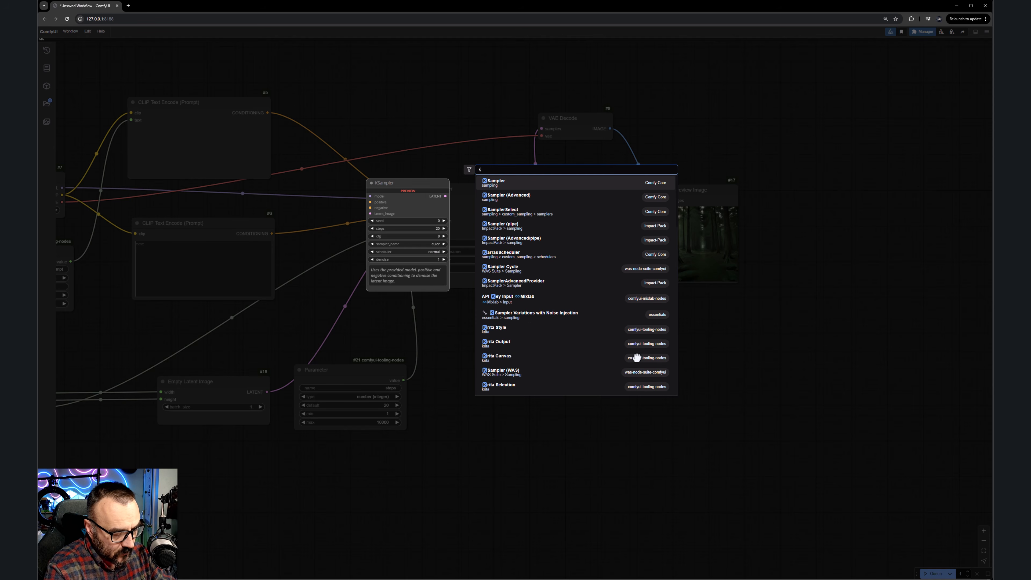
{"action": "type", "text": "rit"}
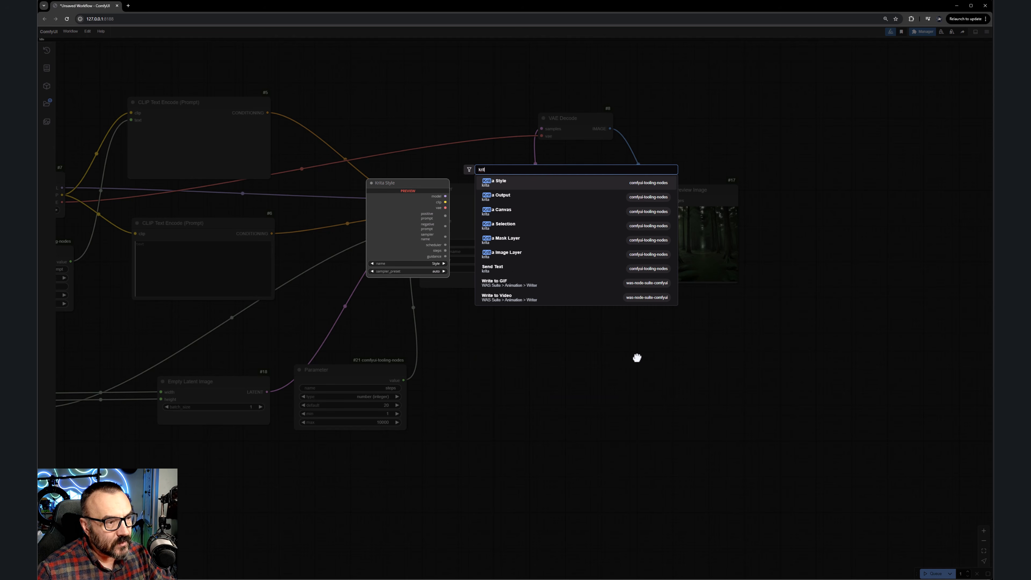
{"action": "left_click", "coordinate": [544, 198]}
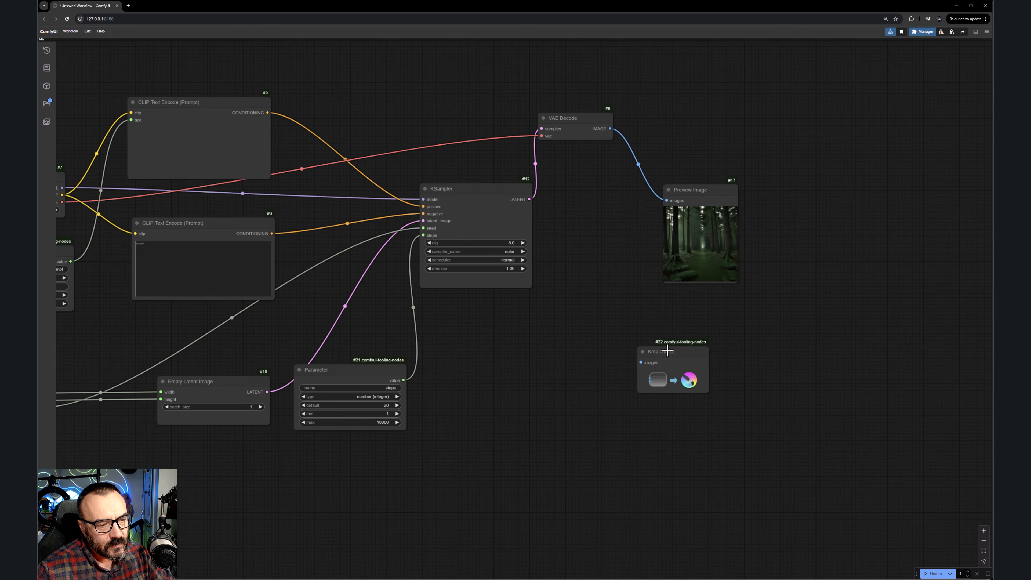
{"action": "left_click_drag", "start_coordinate": [667, 349], "coordinate": [701, 315]}
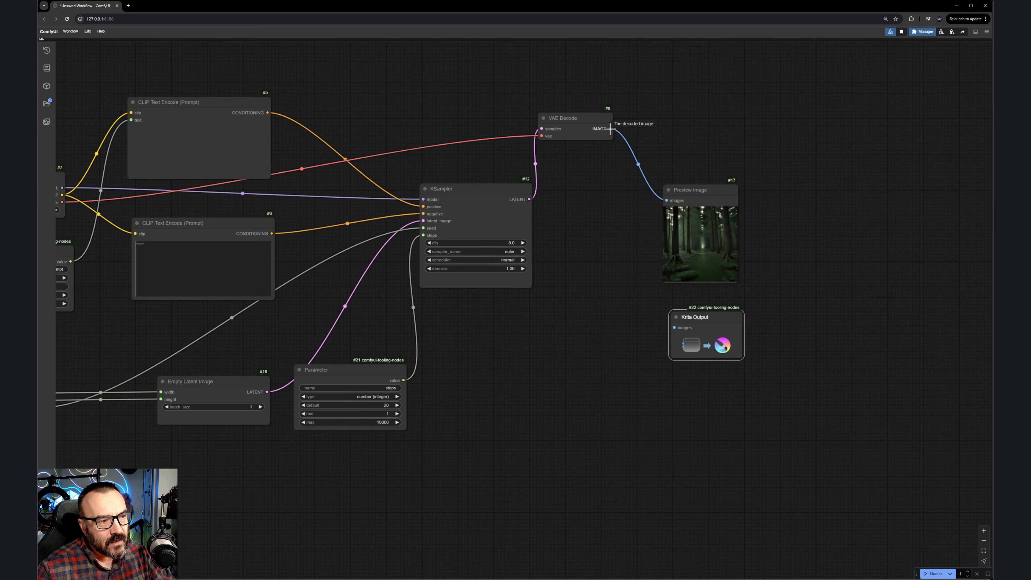
- Connect the VAE Decode image output to Krita Output and move the Preview Image node up to make room
{"action": "left_click_drag", "start_coordinate": [610, 128], "coordinate": [675, 327]}
{"action": "left_click_drag", "start_coordinate": [689, 185], "coordinate": [698, 153]}
{"action": "left_click_drag", "start_coordinate": [598, 338], "coordinate": [686, 356]}
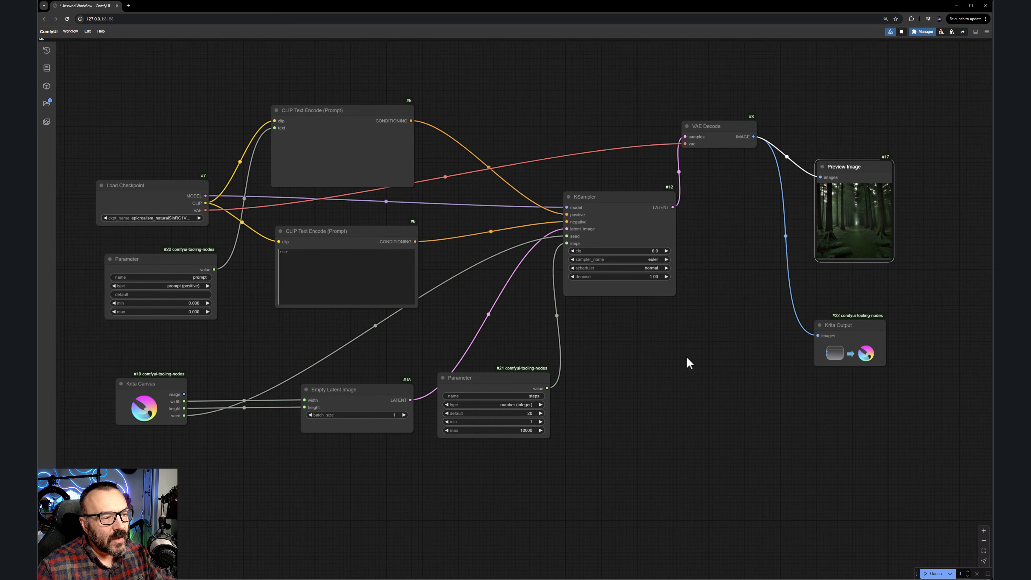
{"action": "scroll", "coordinate": [686, 356], "scroll_direction": "down", "scroll_amount": 1}
{"action": "scroll", "coordinate": [686, 356], "scroll_direction": "down", "scroll_amount": 1}
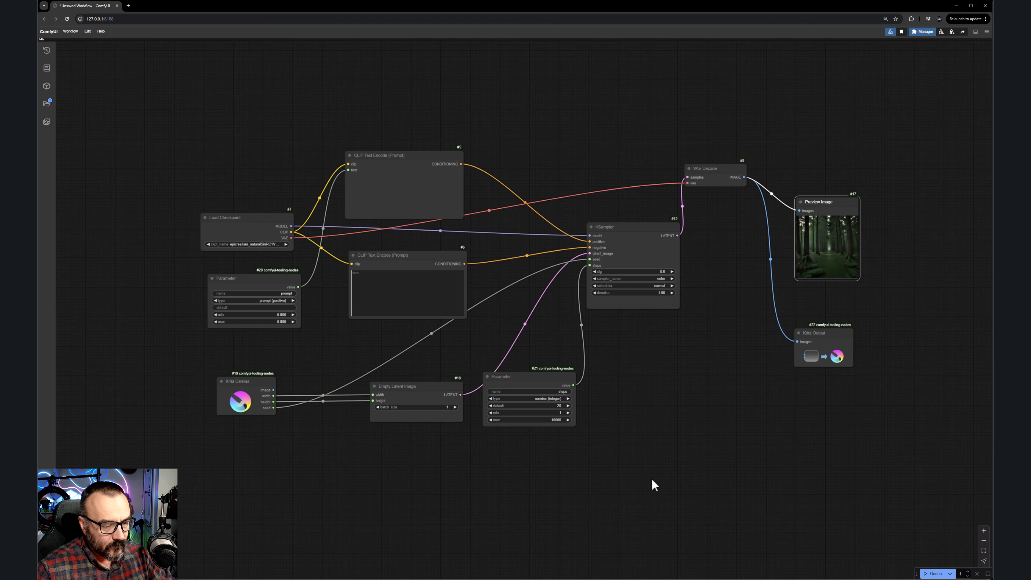
- Switch to Krita and view the AI Image Generation workspaces, including Graph, keeping the Generate workspace
{"action": "key", "text": "alt+Tab"}
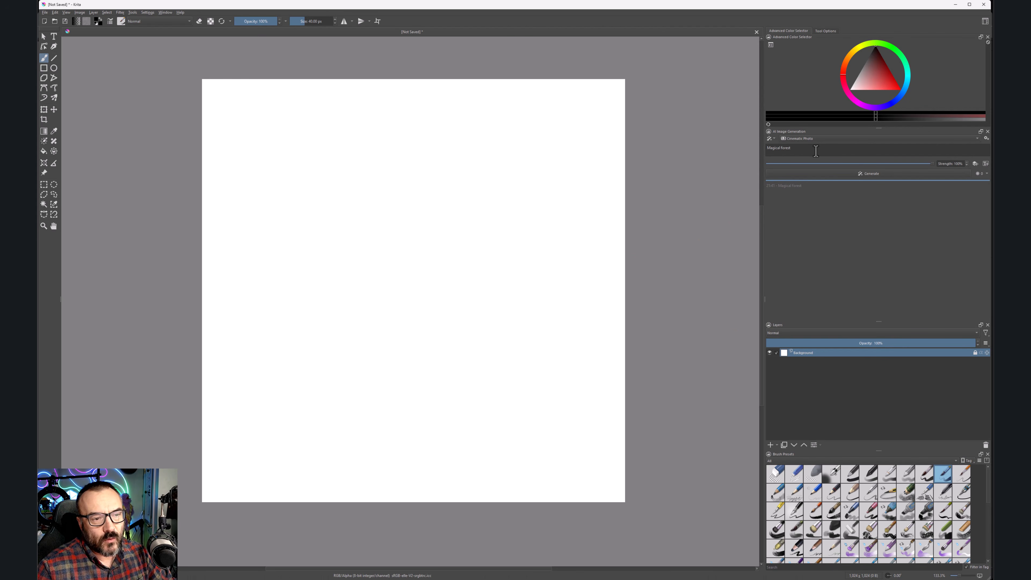
{"action": "left_click", "coordinate": [801, 147]}
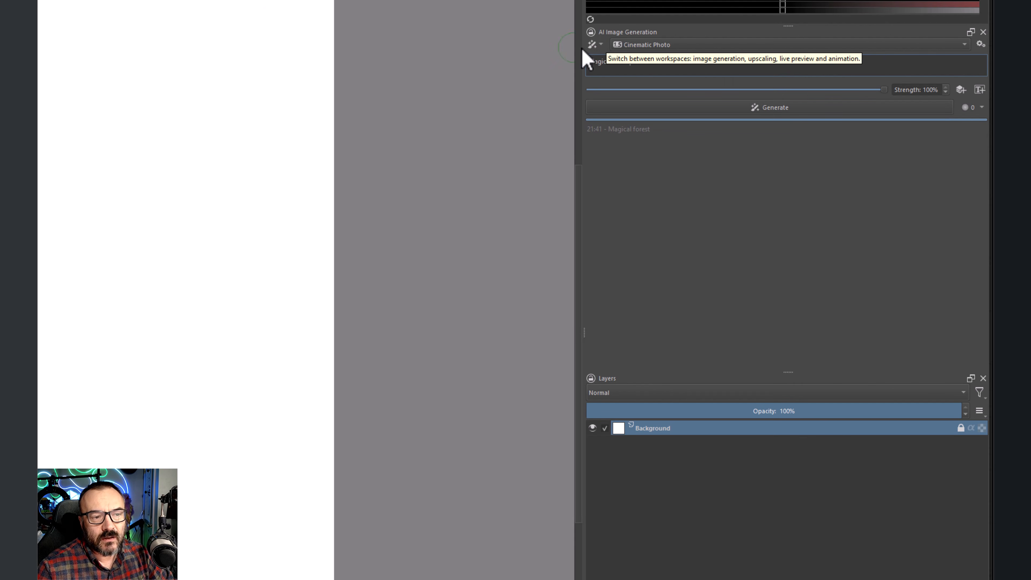
{"action": "left_click", "coordinate": [602, 44]}
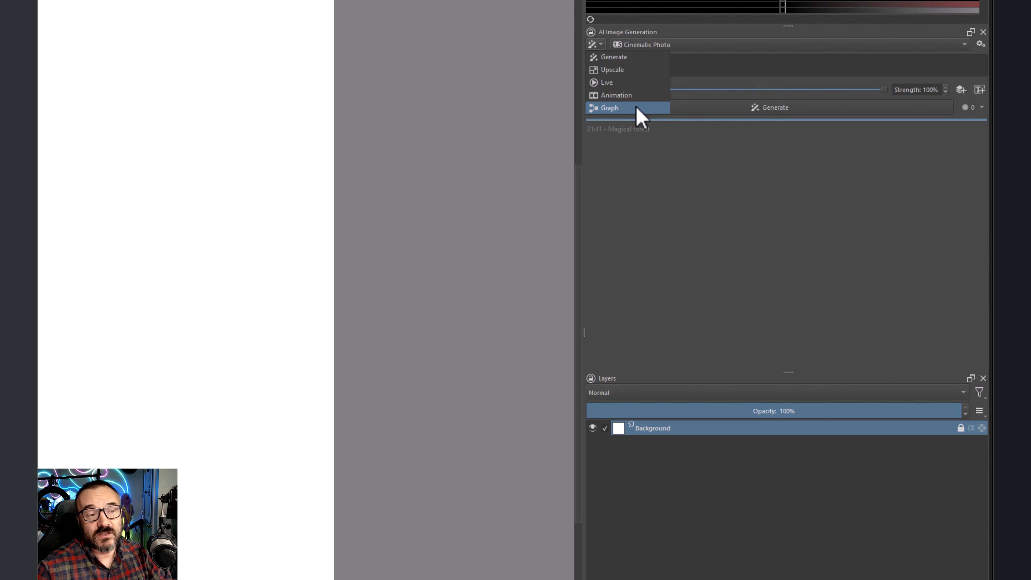
{"action": "left_click", "coordinate": [633, 57]}
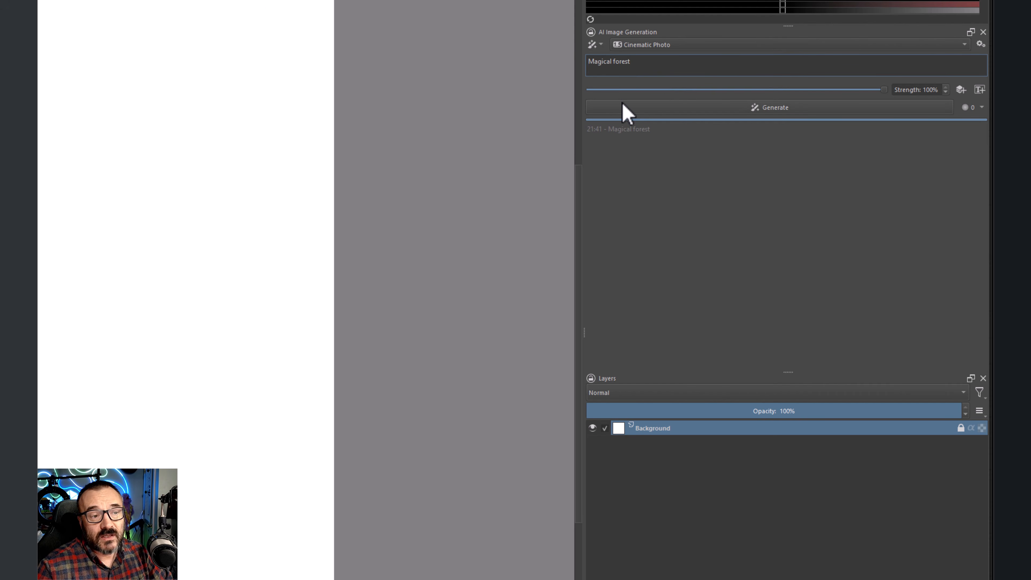
- Generate an image from the prompt "Magical forest" in the Cinematic Photo style and apply the result to the canvas
{"action": "left_click", "coordinate": [964, 44]}
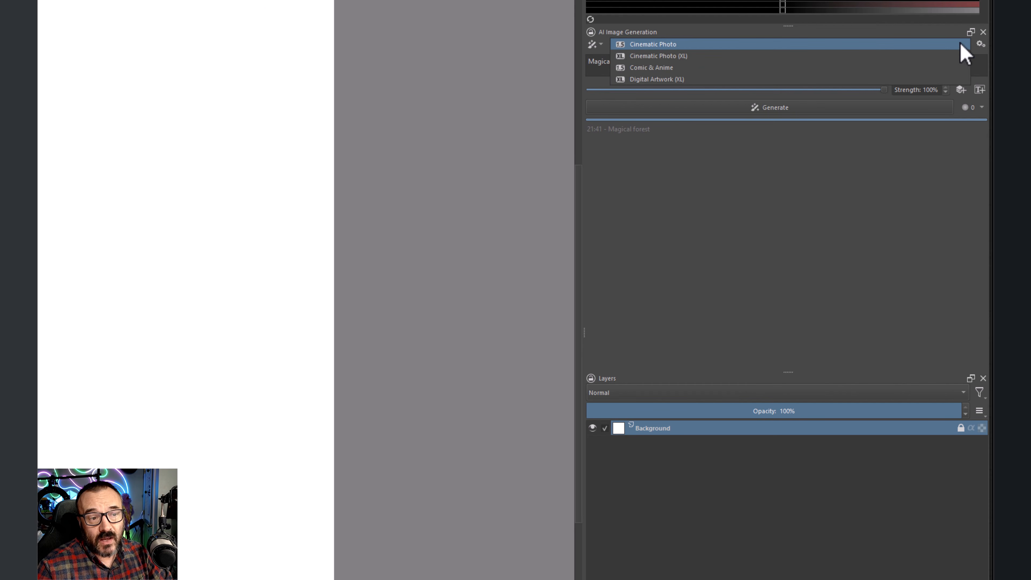
{"action": "left_click", "coordinate": [716, 43]}
{"action": "left_click", "coordinate": [635, 65]}
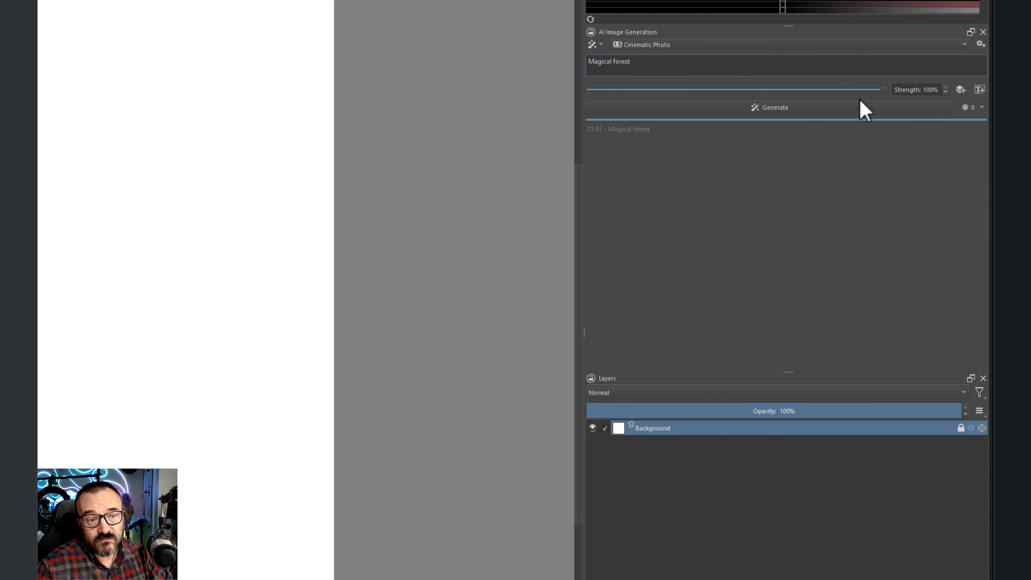
{"action": "left_click", "coordinate": [857, 109]}
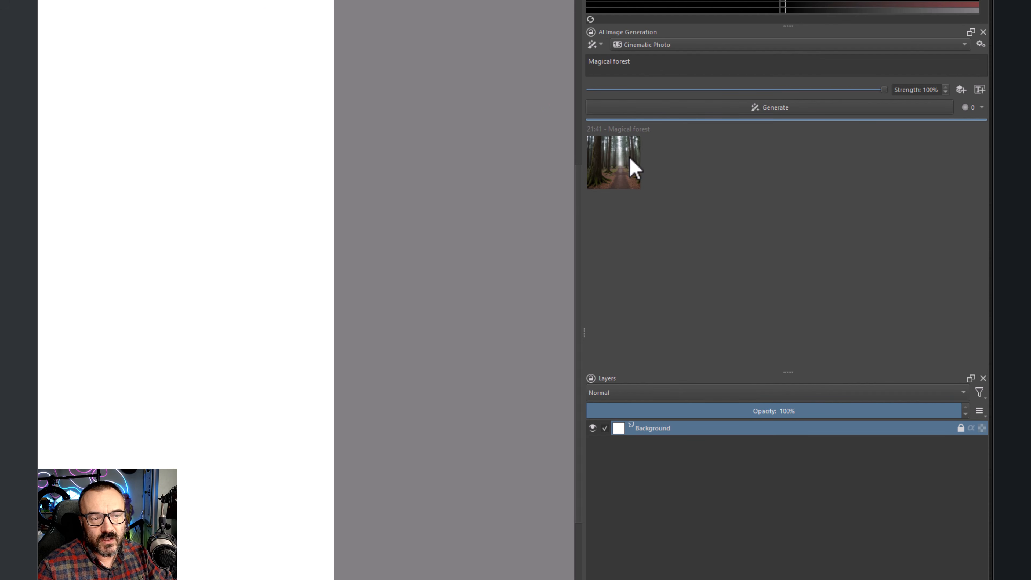
{"action": "double_click", "coordinate": [632, 179]}
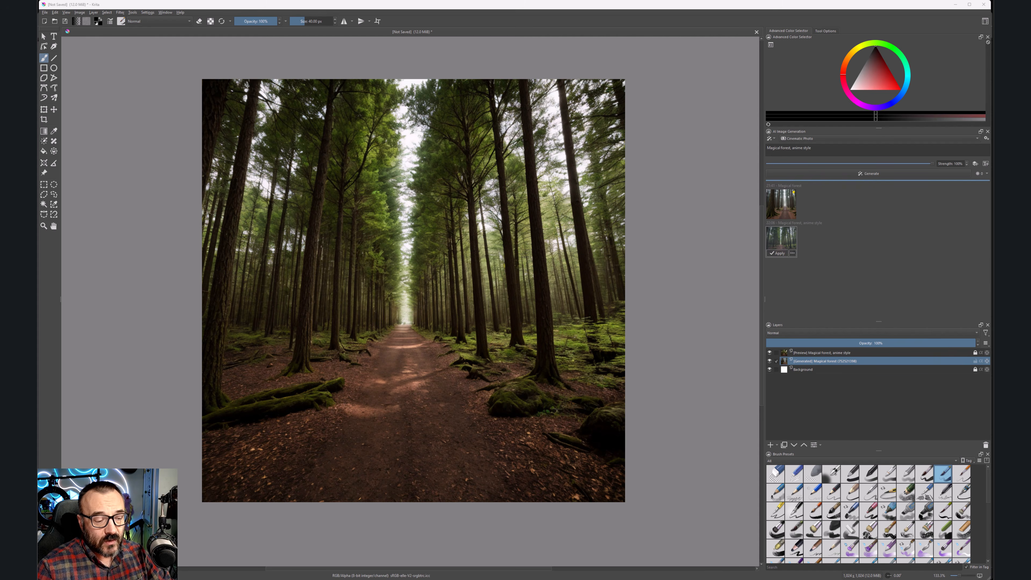
- Switch to the ComfyUI workflow and move the Load Checkpoint and prompt Parameter nodes up beside the positive CLIP Text Encode node
{"action": "mouse_move", "coordinate": [588, 579]}
{"action": "left_click", "coordinate": [649, 574]}
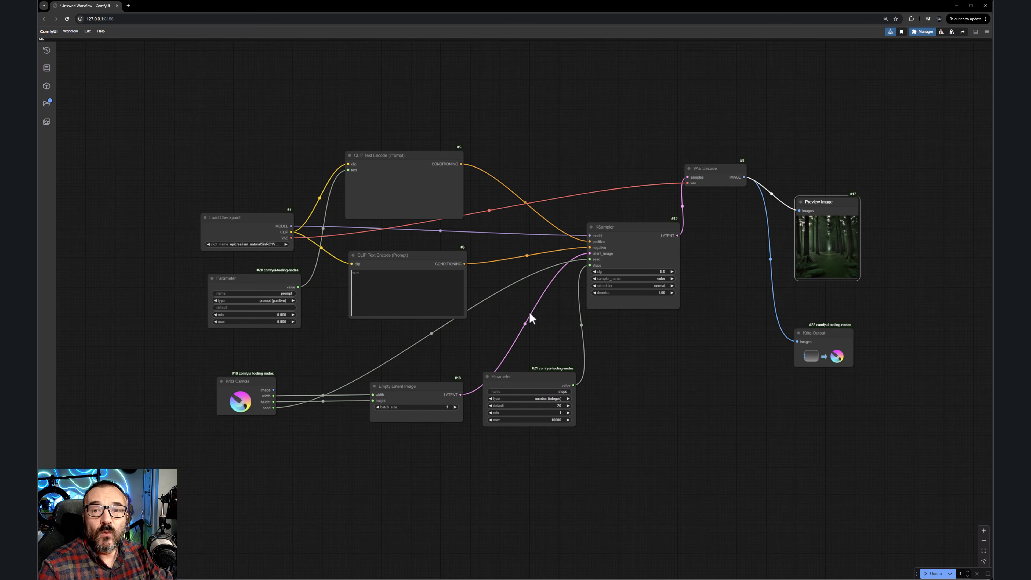
{"action": "right_click", "coordinate": [540, 217]}
{"action": "left_click_drag", "start_coordinate": [549, 171], "coordinate": [606, 147]}
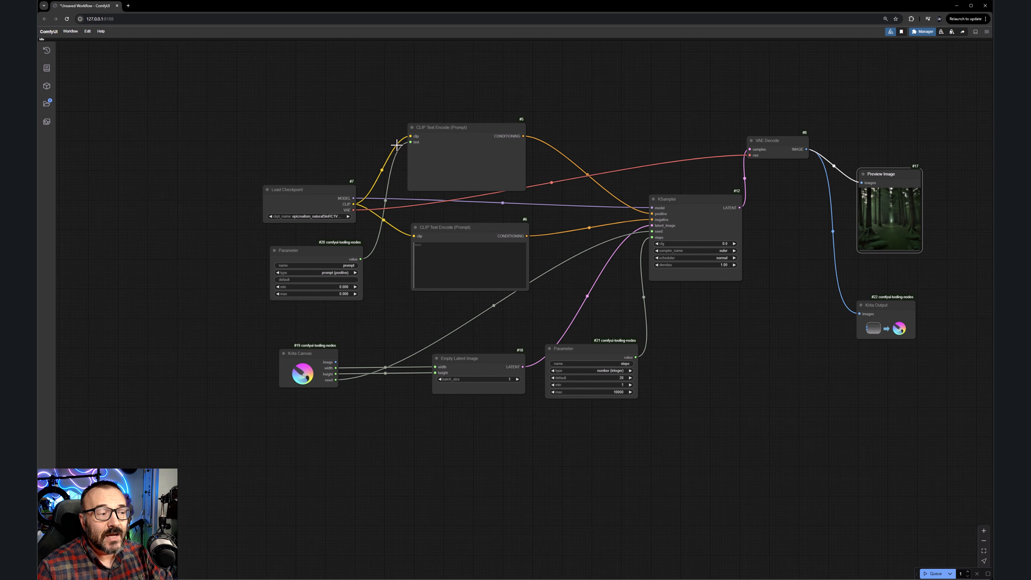
{"action": "left_click_drag", "start_coordinate": [313, 193], "coordinate": [308, 150]}
{"action": "left_click_drag", "start_coordinate": [317, 248], "coordinate": [310, 205]}
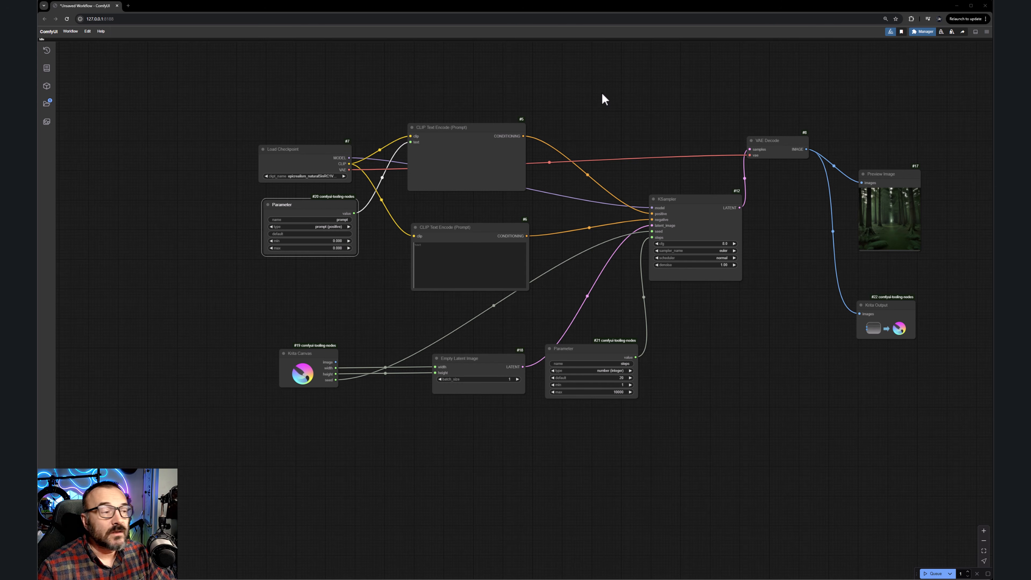
- Add a Load ControlNet Model node above Load Checkpoint using the SD 1.5 scribble fp16 model, and add an Apply ControlNet node above KSampler
{"action": "double_click", "coordinate": [611, 116]}
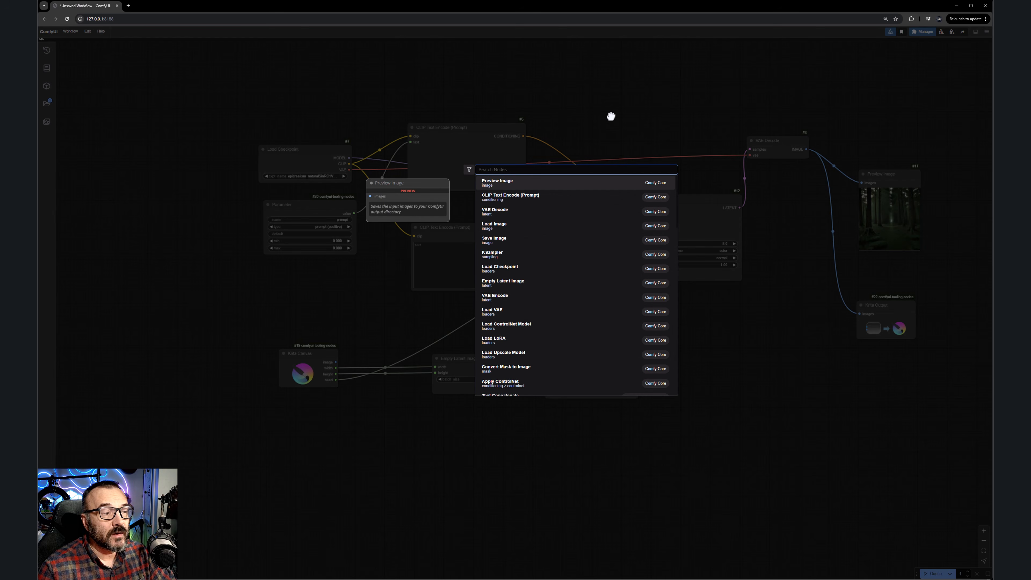
{"action": "type", "text": "control"}
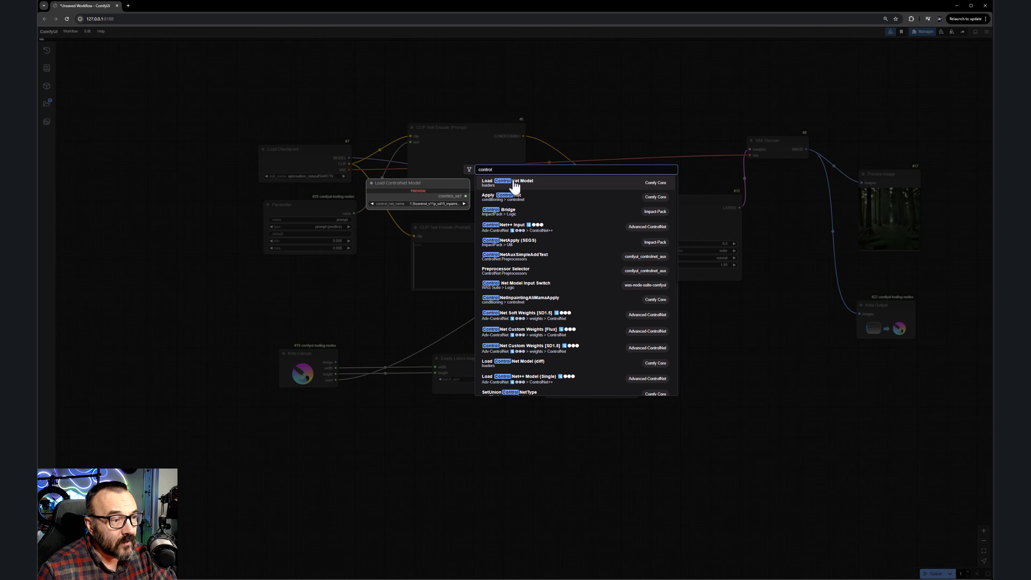
{"action": "left_click", "coordinate": [528, 186]}
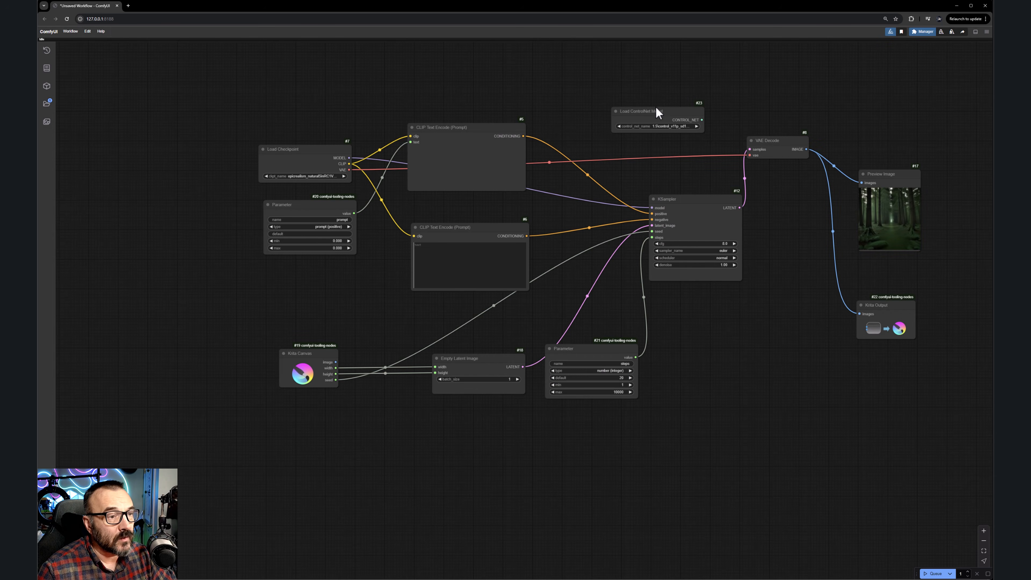
{"action": "left_click_drag", "start_coordinate": [657, 108], "coordinate": [301, 84]}
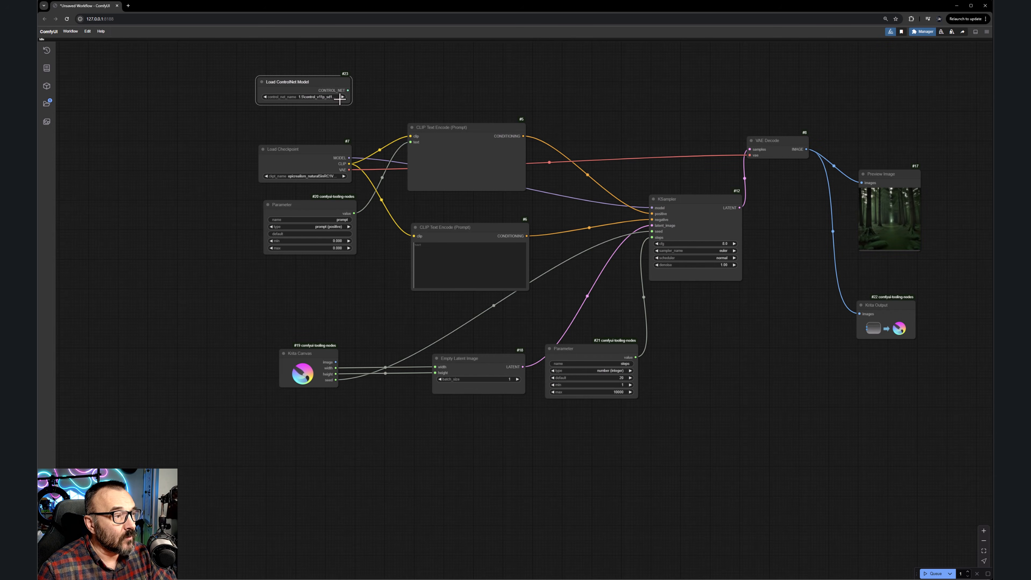
{"action": "left_click", "coordinate": [327, 97]}
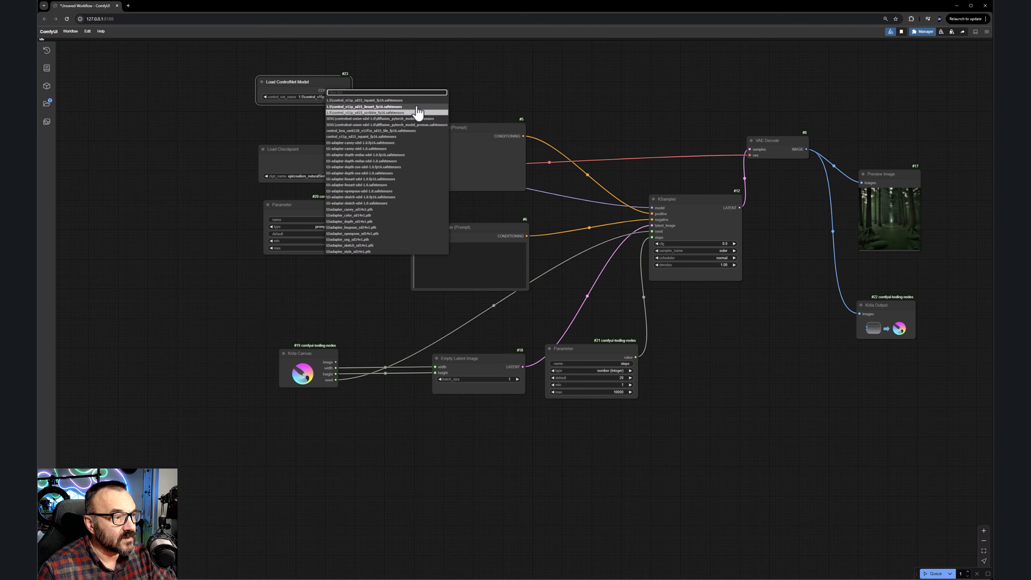
{"action": "left_click", "coordinate": [367, 115]}
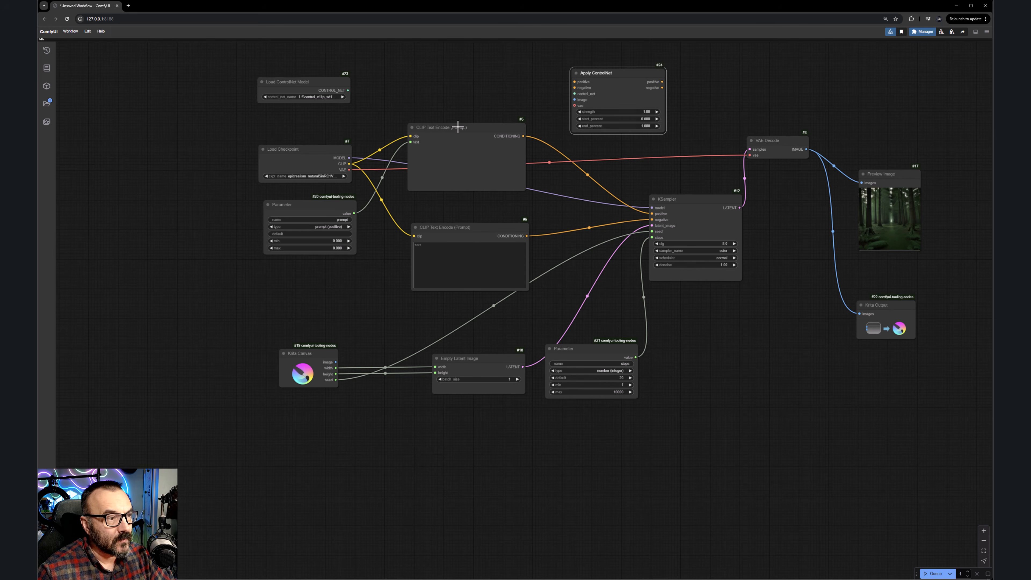
- Move both CLIP Text Encode nodes up and shift Load Checkpoint and the prompt Parameter node away from them to make room
{"action": "left_click_drag", "start_coordinate": [458, 127], "coordinate": [451, 106]}
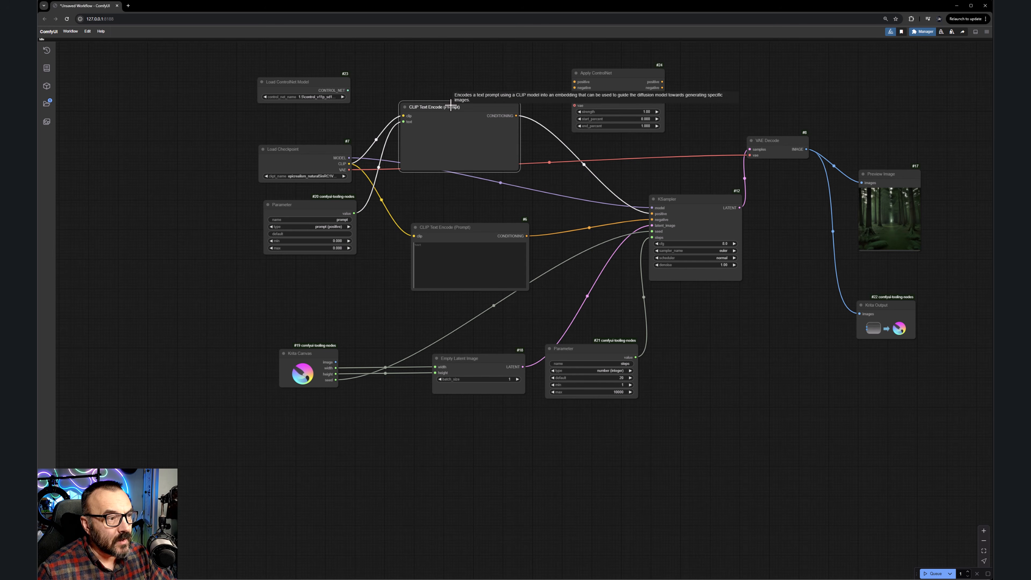
{"action": "left_click_drag", "start_coordinate": [449, 225], "coordinate": [435, 199]}
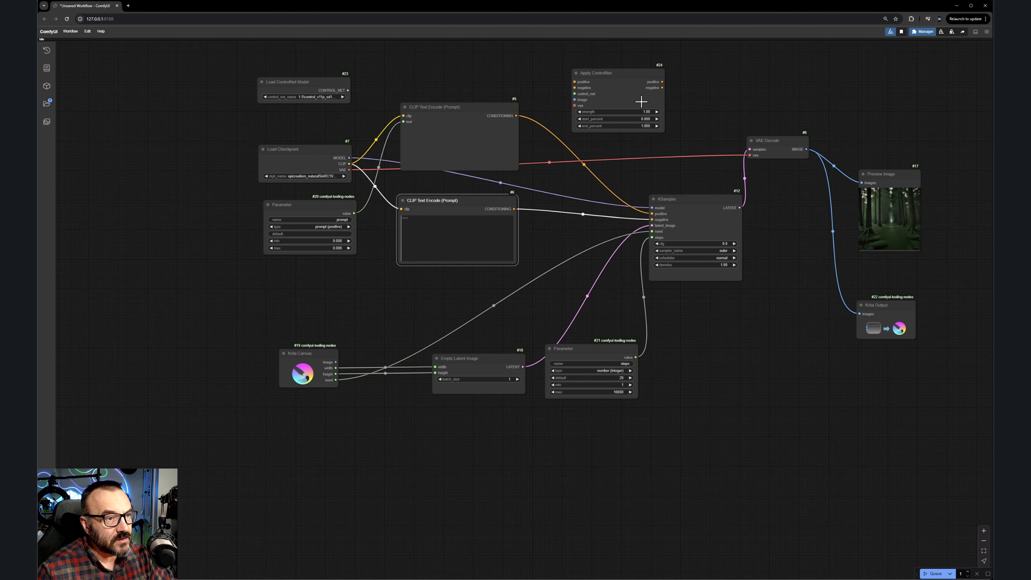
{"action": "left_click_drag", "start_coordinate": [319, 148], "coordinate": [250, 143]}
{"action": "left_click_drag", "start_coordinate": [307, 210], "coordinate": [224, 207]}
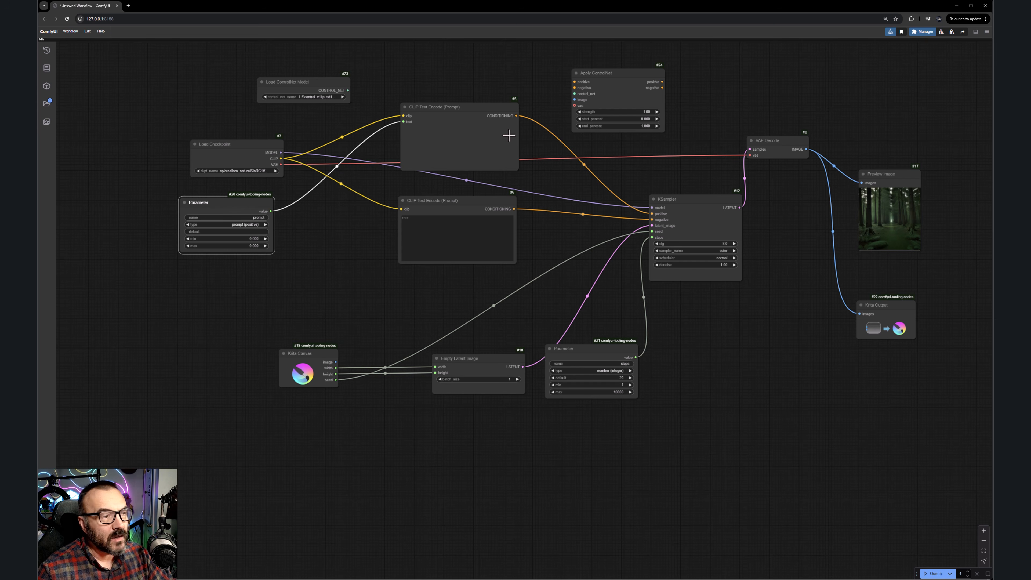
- Route the positive and negative conditioning through Apply ControlNet into KSampler, and connect Load ControlNet Model to its control_net input
{"action": "left_click_drag", "start_coordinate": [516, 117], "coordinate": [574, 81]}
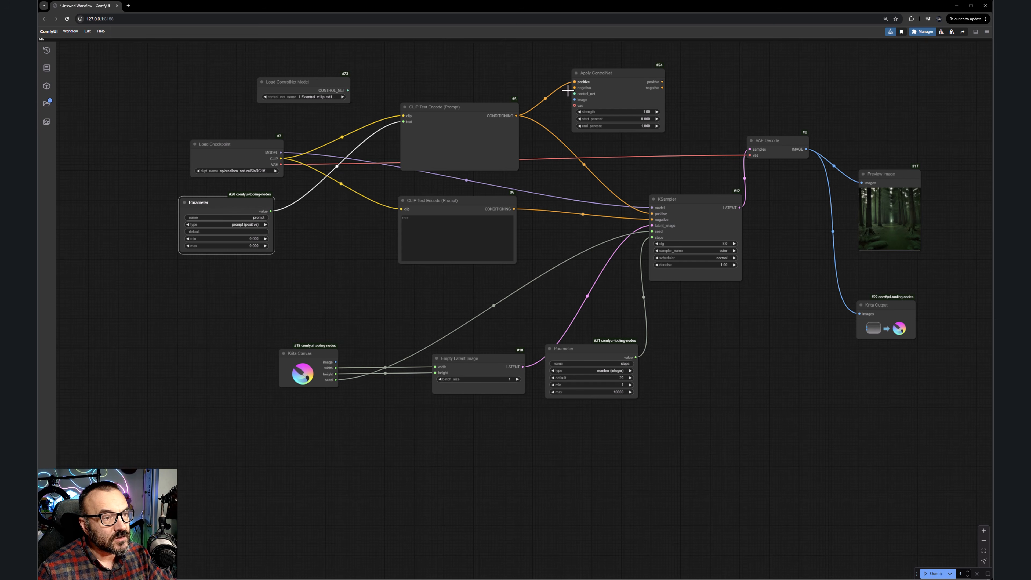
{"action": "left_click_drag", "start_coordinate": [514, 209], "coordinate": [575, 88]}
{"action": "left_click_drag", "start_coordinate": [662, 82], "coordinate": [652, 213]}
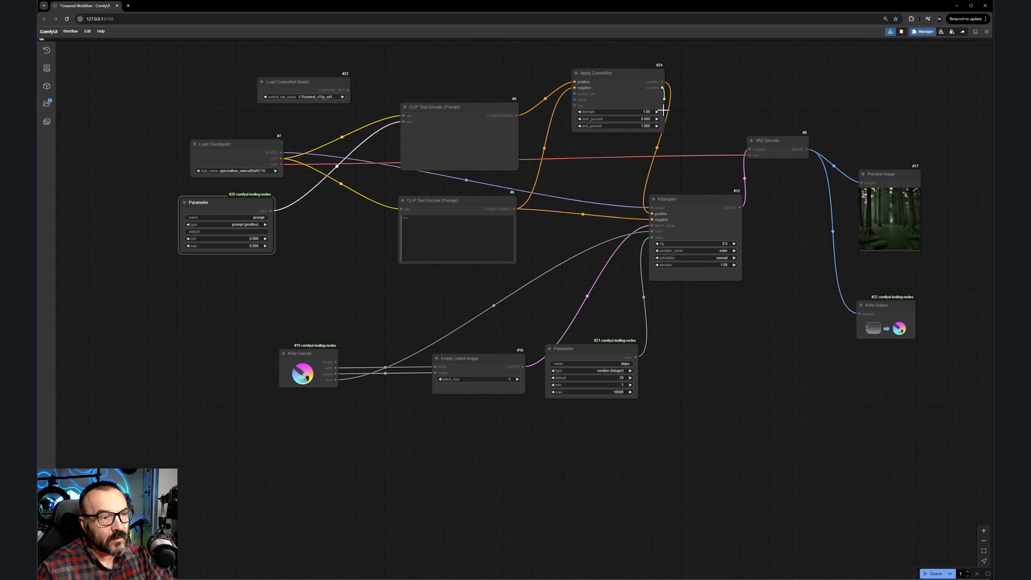
{"action": "left_click_drag", "start_coordinate": [662, 87], "coordinate": [651, 219]}
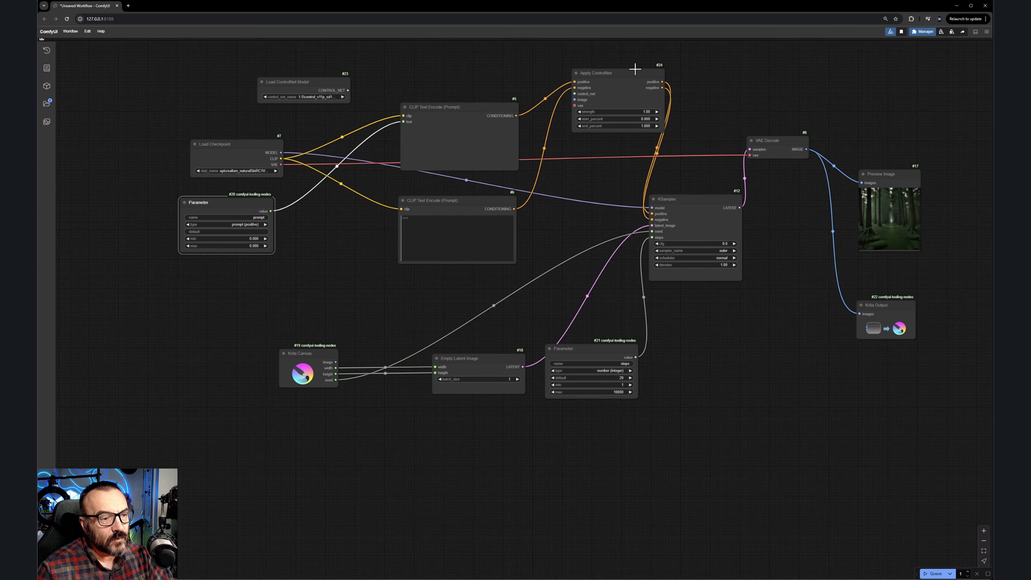
{"action": "left_click_drag", "start_coordinate": [631, 67], "coordinate": [589, 92]}
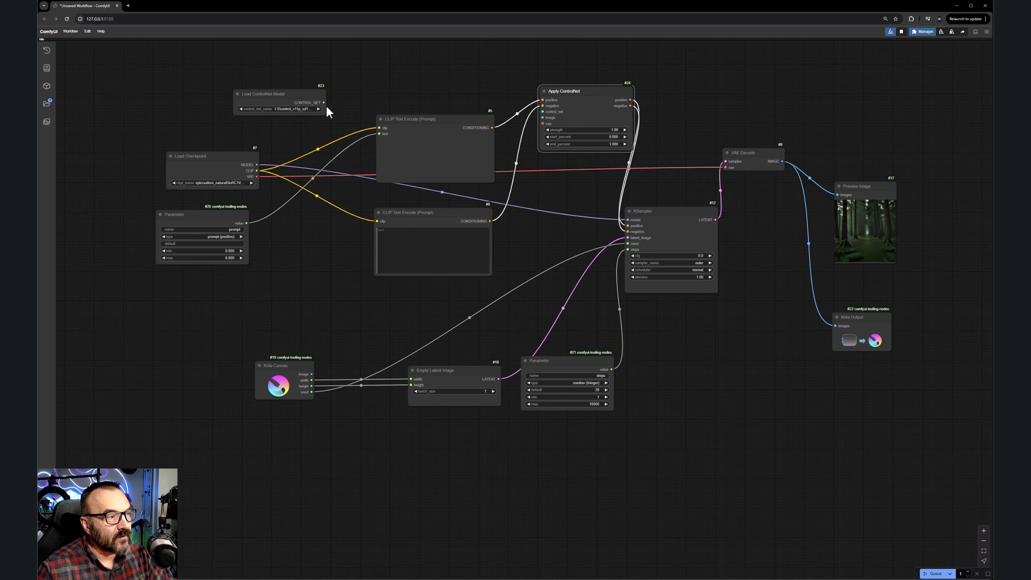
{"action": "left_click_drag", "start_coordinate": [324, 103], "coordinate": [543, 111]}
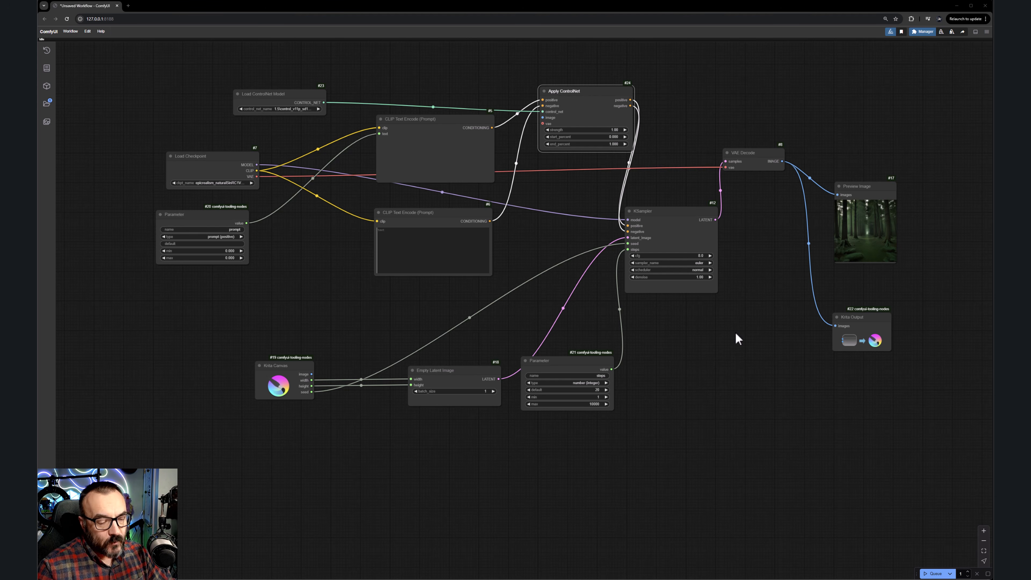
- Switch to Krita and delete the generated and preview "Magical forest" layers, leaving only the Background
{"action": "left_click", "coordinate": [833, 579]}
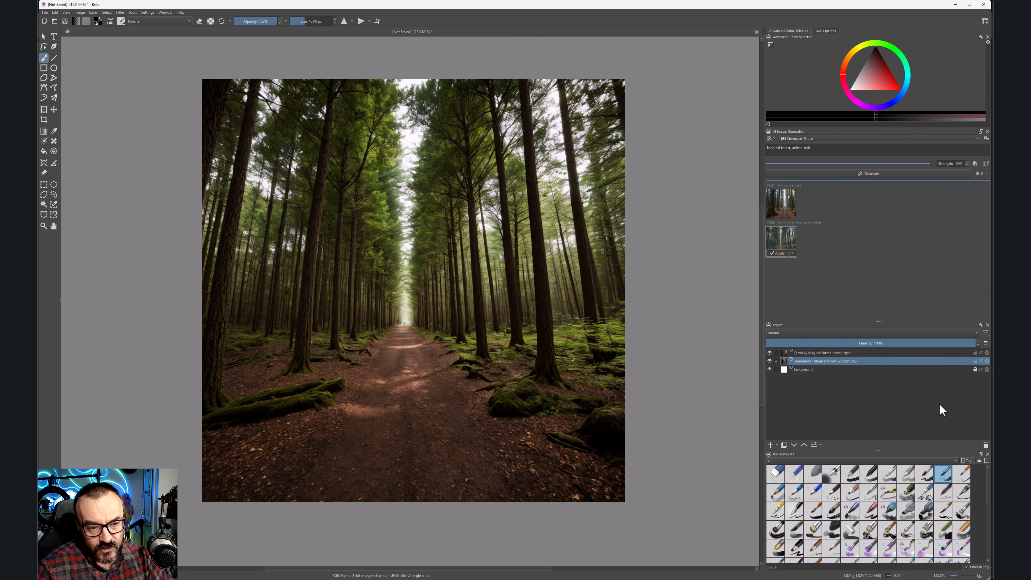
{"action": "left_click", "coordinate": [987, 445]}
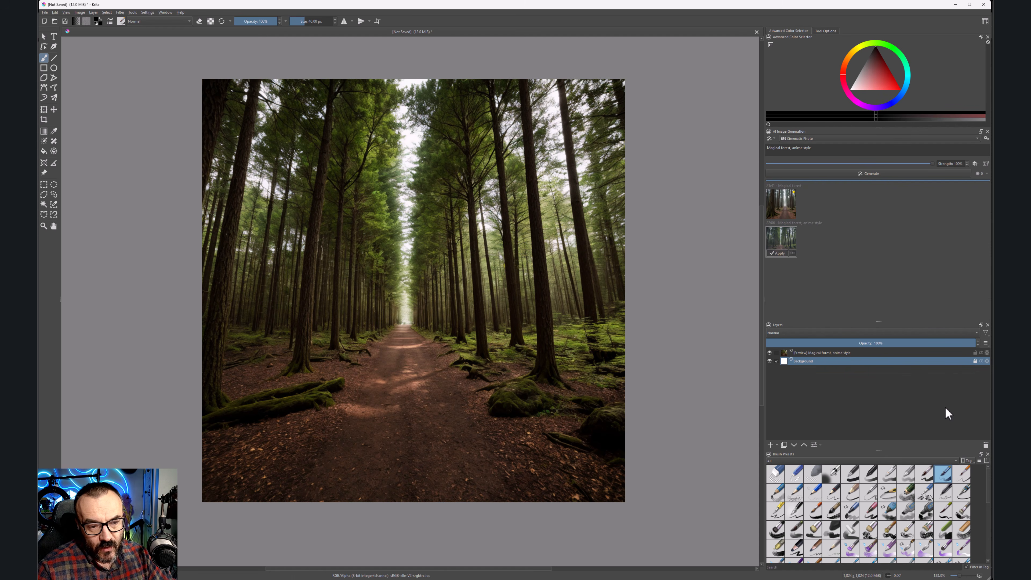
{"action": "left_click", "coordinate": [905, 353]}
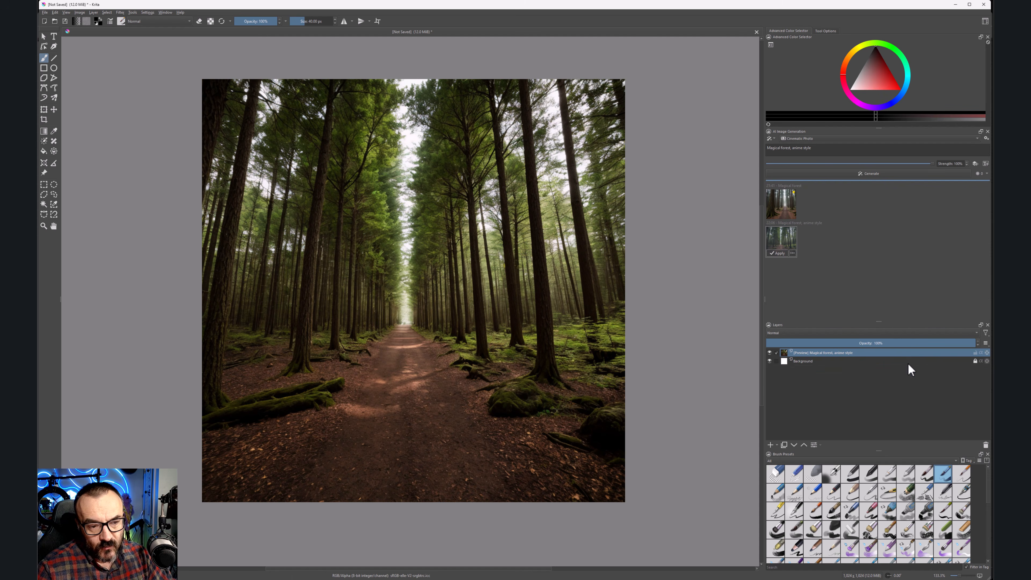
{"action": "left_click", "coordinate": [986, 445]}
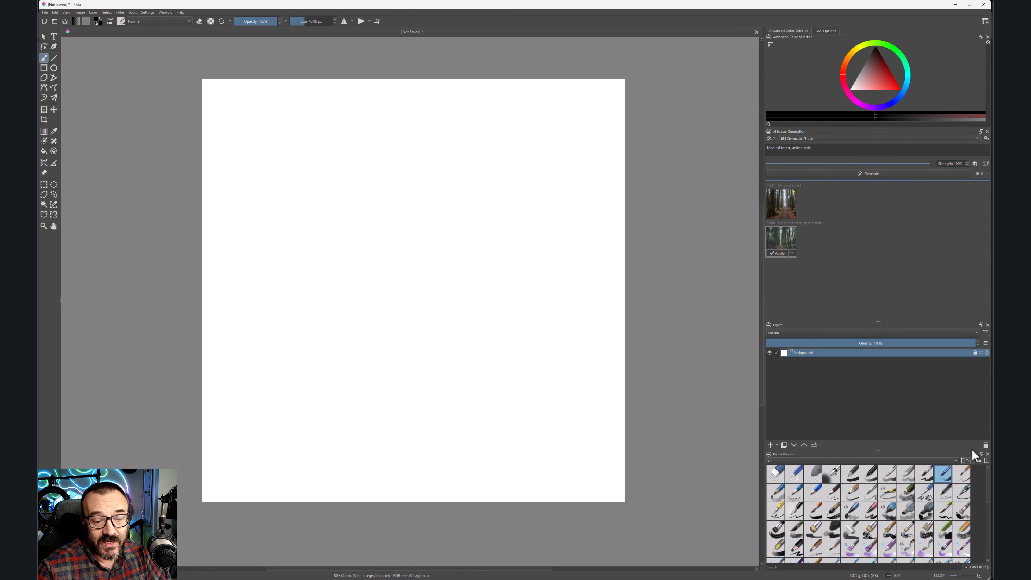
- Add a paint layer above the Background, rename it "scrib" and keep it selected
{"action": "left_click", "coordinate": [771, 444]}
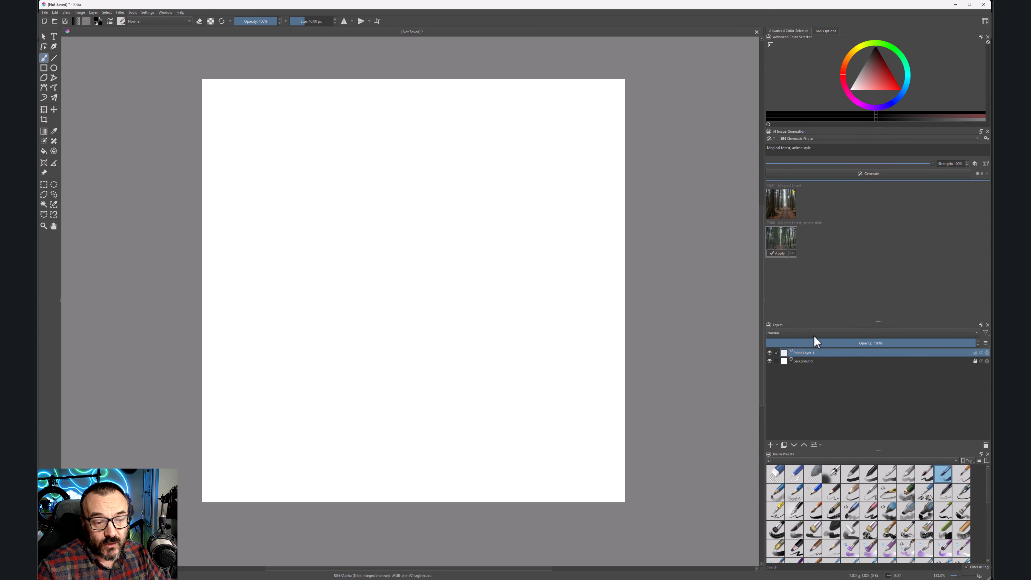
{"action": "double_click", "coordinate": [806, 354]}
{"action": "type", "text": "s"}
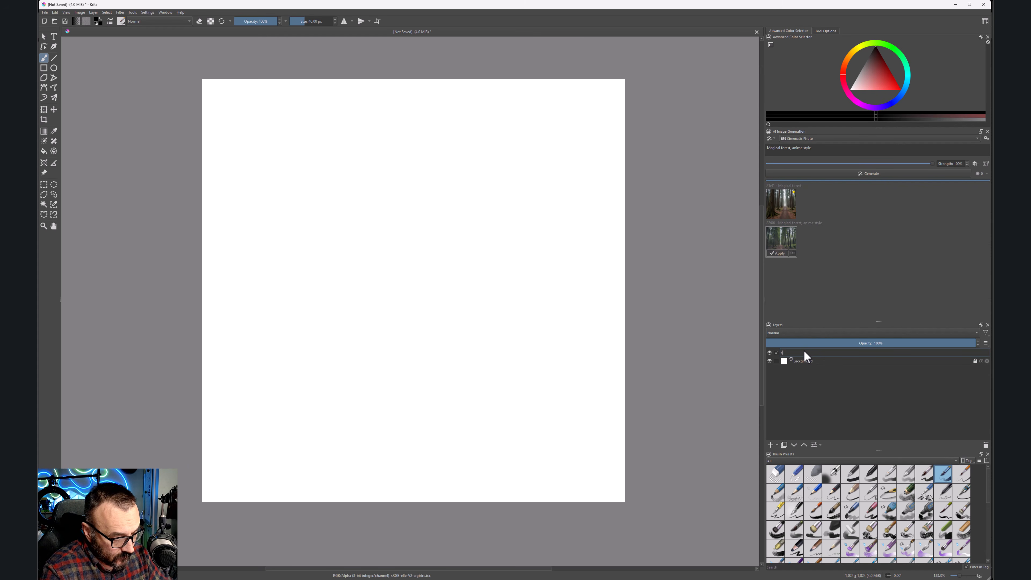
{"action": "type", "text": "crbl"}
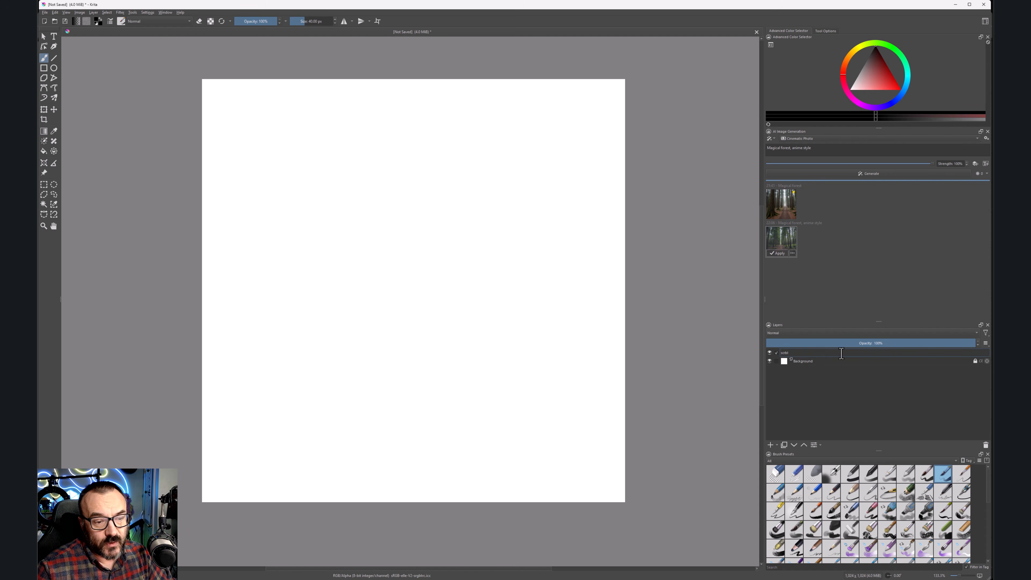
{"action": "left_click", "coordinate": [924, 364]}
{"action": "left_click", "coordinate": [798, 354]}
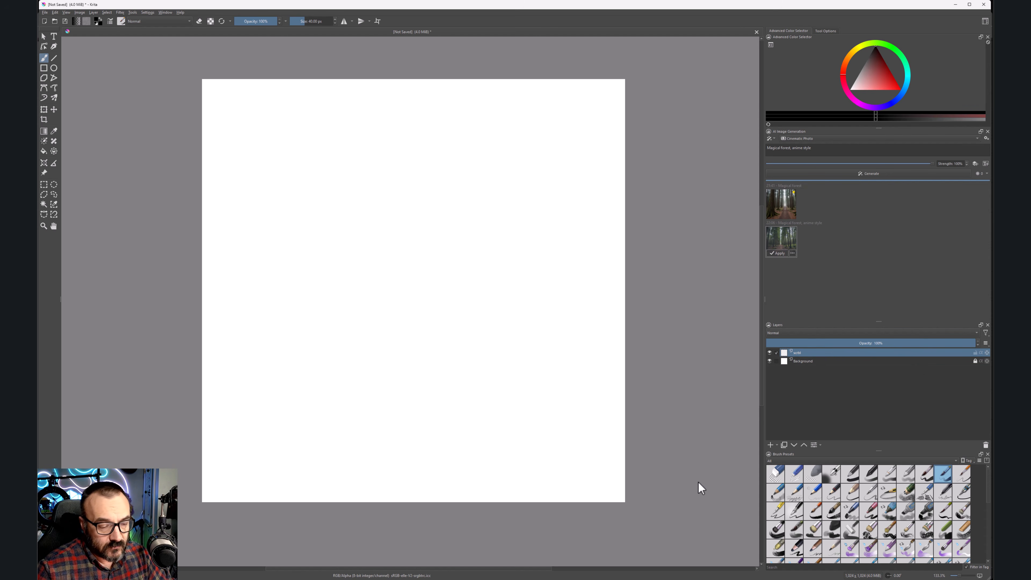
- Switch to the ComfyUI workflow and add a Krita Image Layer node below the prompt Parameter node
{"action": "key", "text": "alt+Tab"}
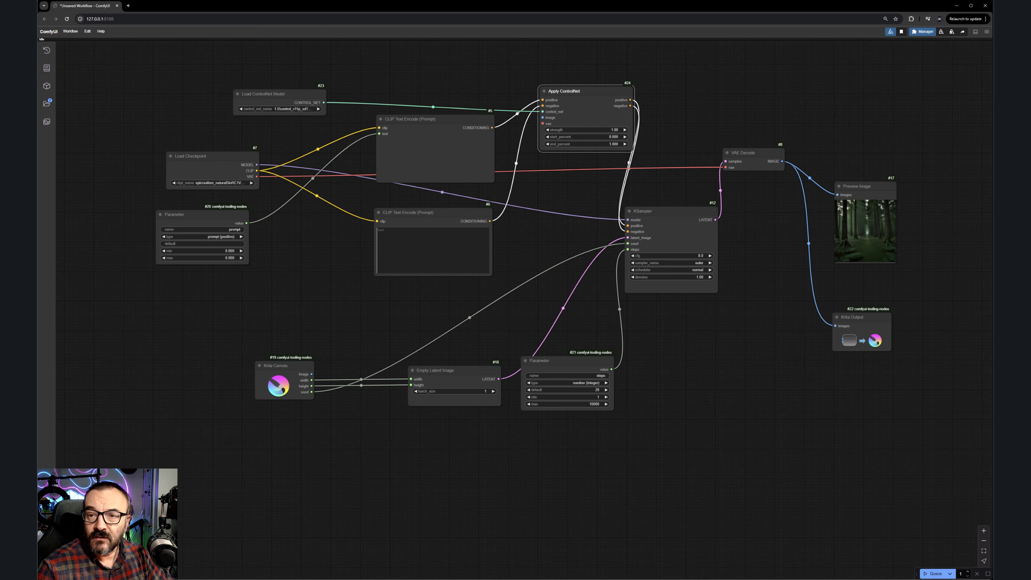
{"action": "double_click", "coordinate": [342, 314]}
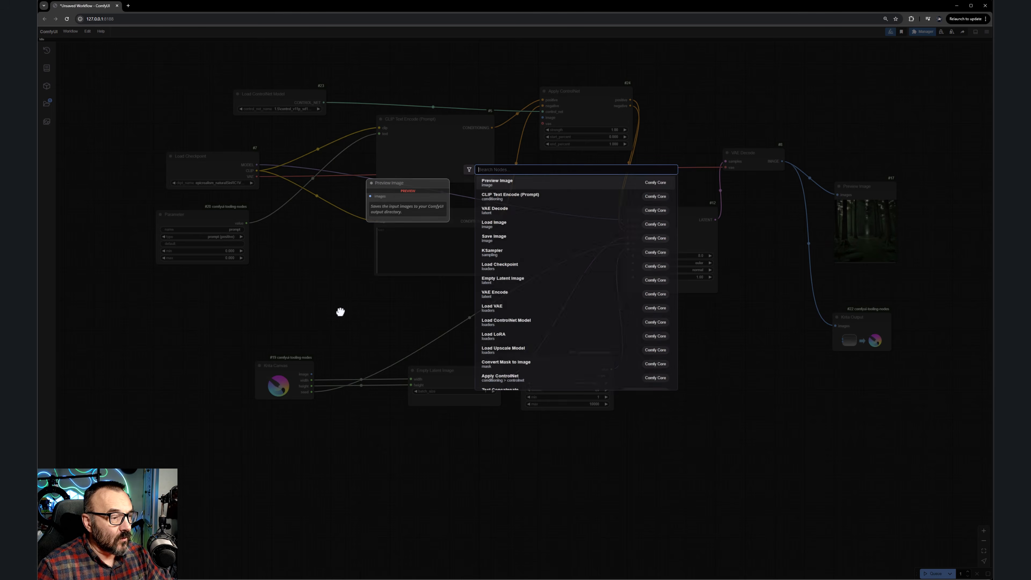
{"action": "type", "text": "kr"}
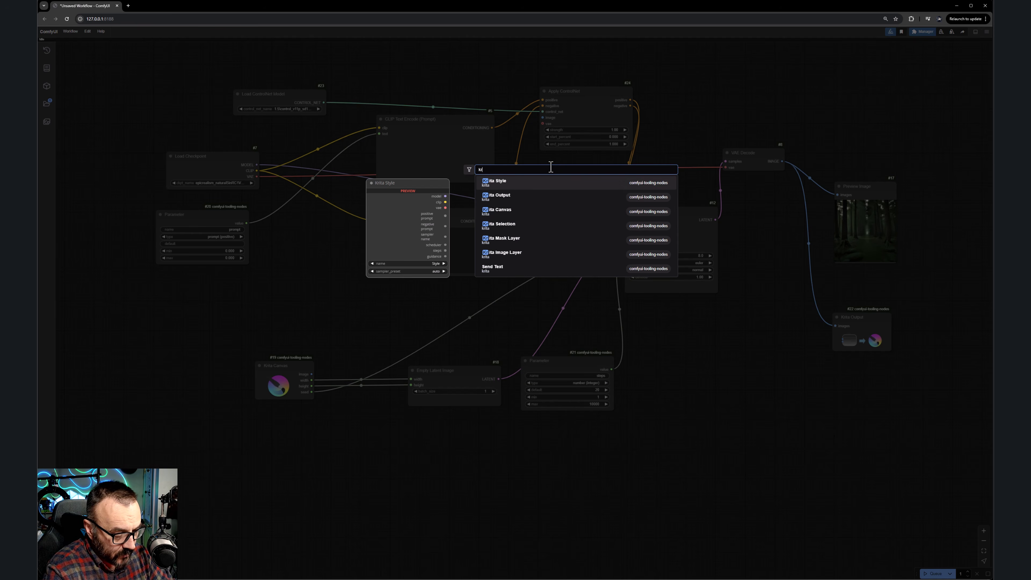
{"action": "type", "text": "ita"}
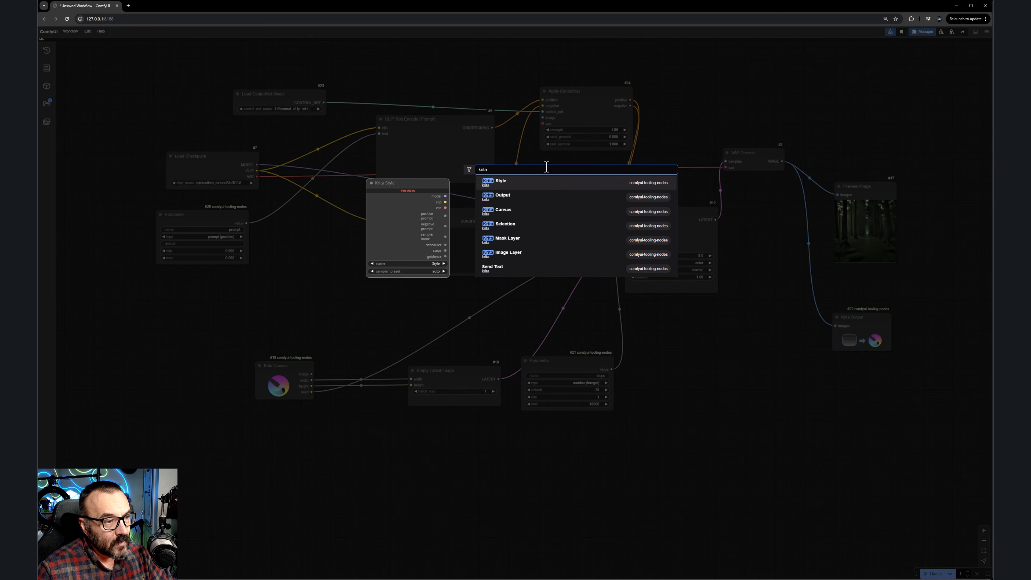
{"action": "left_click", "coordinate": [515, 256]}
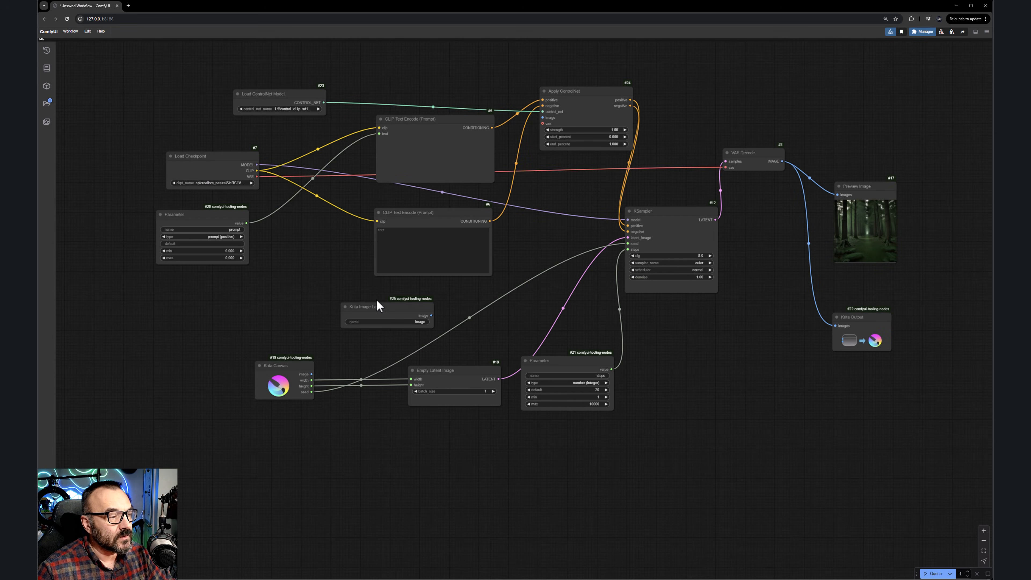
{"action": "left_click_drag", "start_coordinate": [377, 307], "coordinate": [214, 288]}
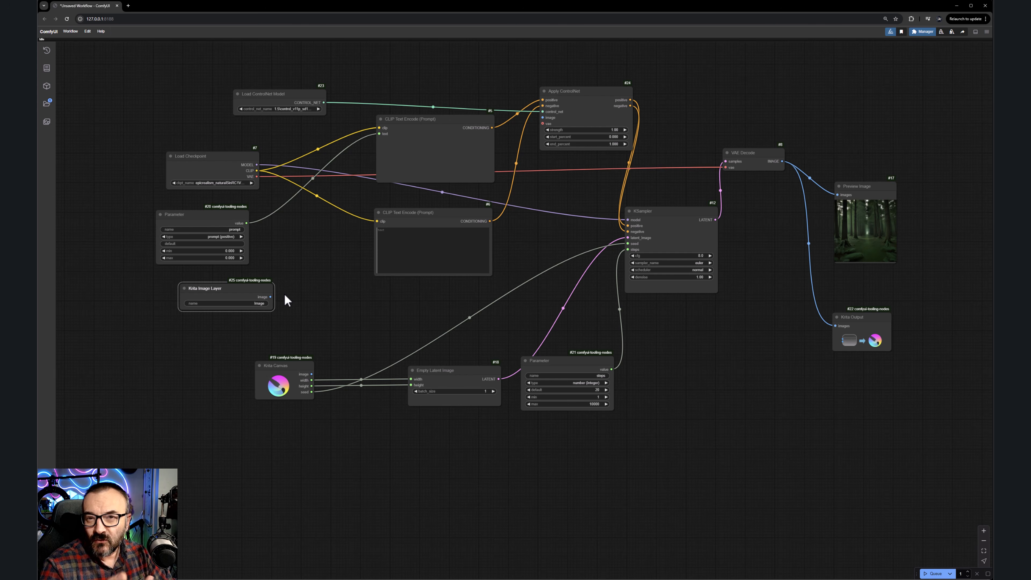
- Add an Invert Image node and wire it between Krita Image Layer and the image input of Apply ControlNet
{"action": "double_click", "coordinate": [339, 289]}
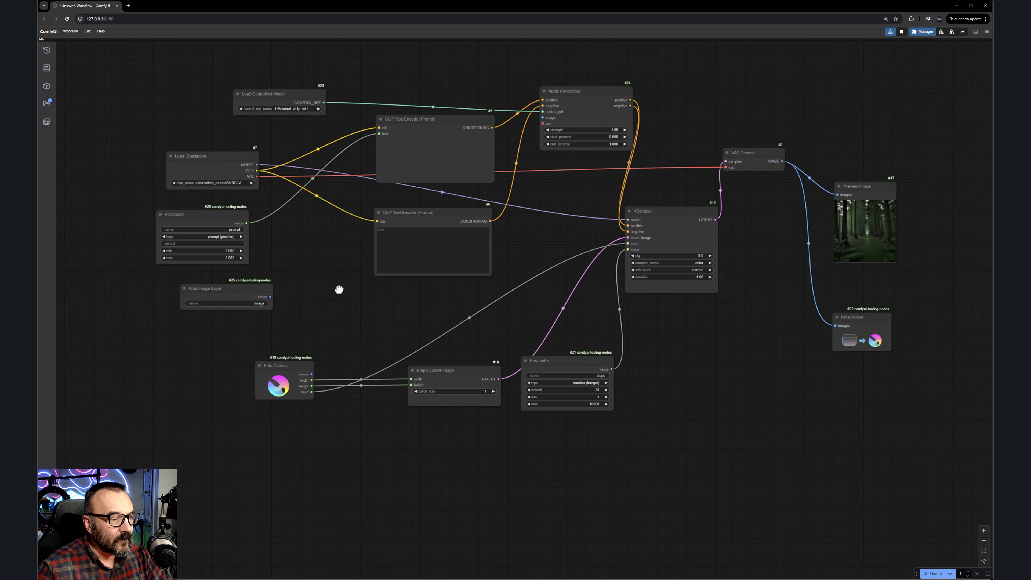
{"action": "type", "text": "invert"}
{"action": "left_click", "coordinate": [512, 199]}
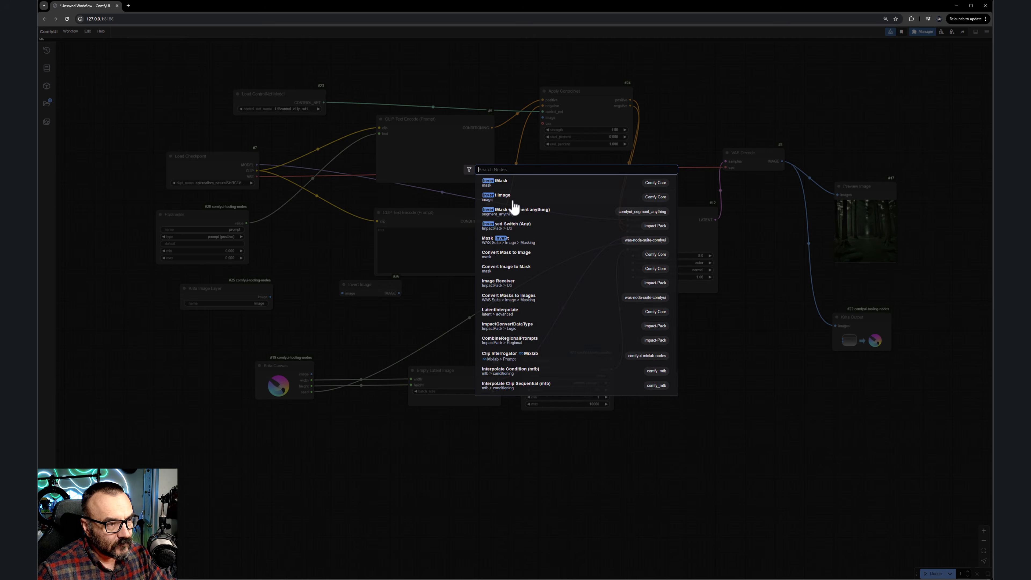
{"action": "left_click_drag", "start_coordinate": [269, 297], "coordinate": [543, 118]}
{"action": "left_click_drag", "start_coordinate": [373, 285], "coordinate": [346, 294]}
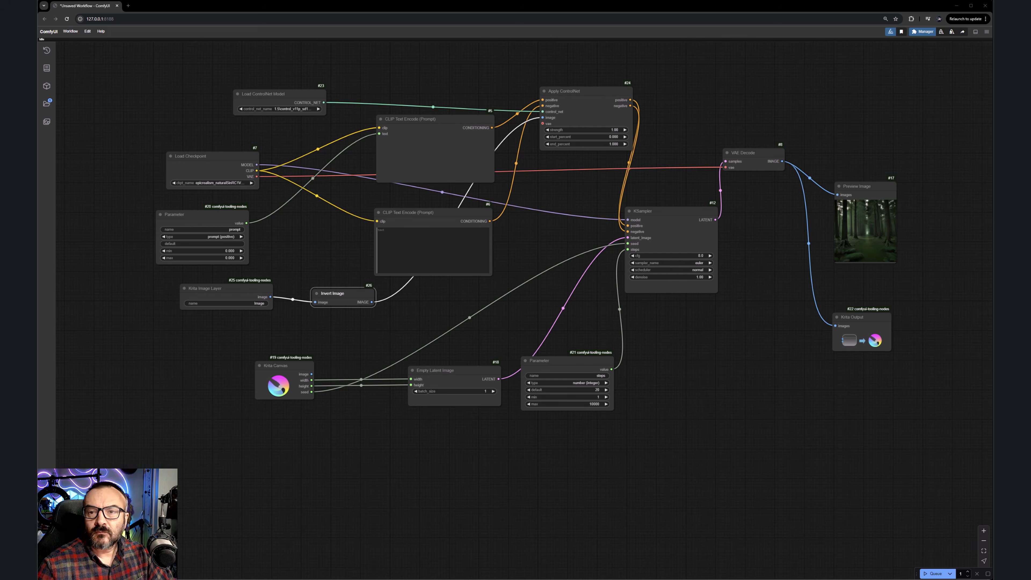
- Switch to Krita and paint a black tree with a curved trunk and several branches on the scrib layer
{"action": "key", "text": "alt+Tab"}
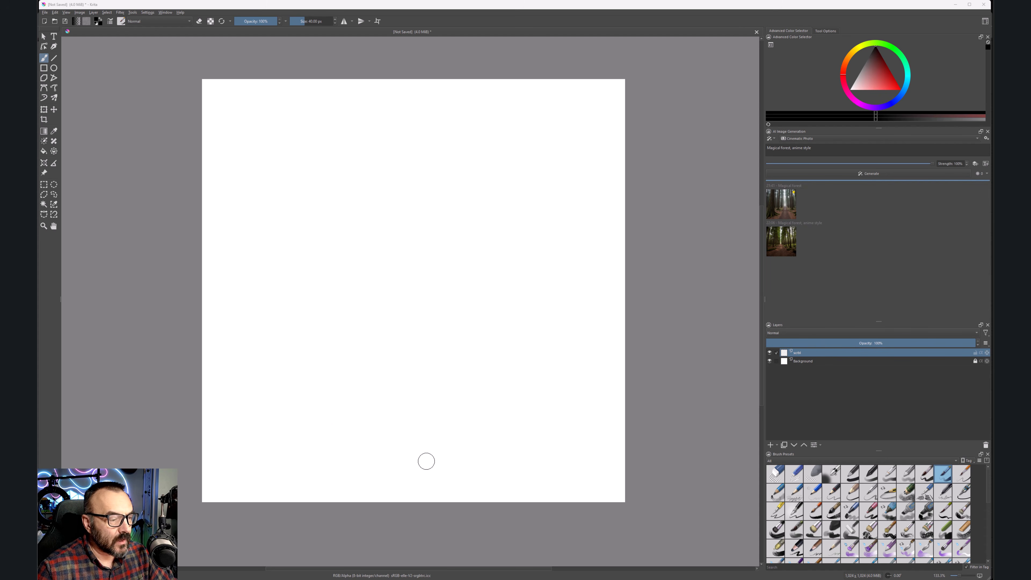
{"action": "left_click", "coordinate": [416, 455]}
{"action": "mouse_move", "coordinate": [417, 447]}
{"action": "left_mouse_down"}
{"action": "mouse_move", "coordinate": [426, 395]}
{"action": "mouse_move", "coordinate": [490, 307]}
{"action": "mouse_move", "coordinate": [428, 322]}
{"action": "mouse_move", "coordinate": [382, 274]}
{"action": "left_mouse_up"}
{"action": "mouse_move", "coordinate": [410, 309]}
{"action": "left_mouse_down"}
{"action": "mouse_move", "coordinate": [473, 223]}
{"action": "mouse_move", "coordinate": [443, 258]}
{"action": "mouse_move", "coordinate": [469, 248]}
{"action": "mouse_move", "coordinate": [523, 268]}
{"action": "left_mouse_up"}
{"action": "left_click_drag", "start_coordinate": [385, 300], "coordinate": [320, 321]}
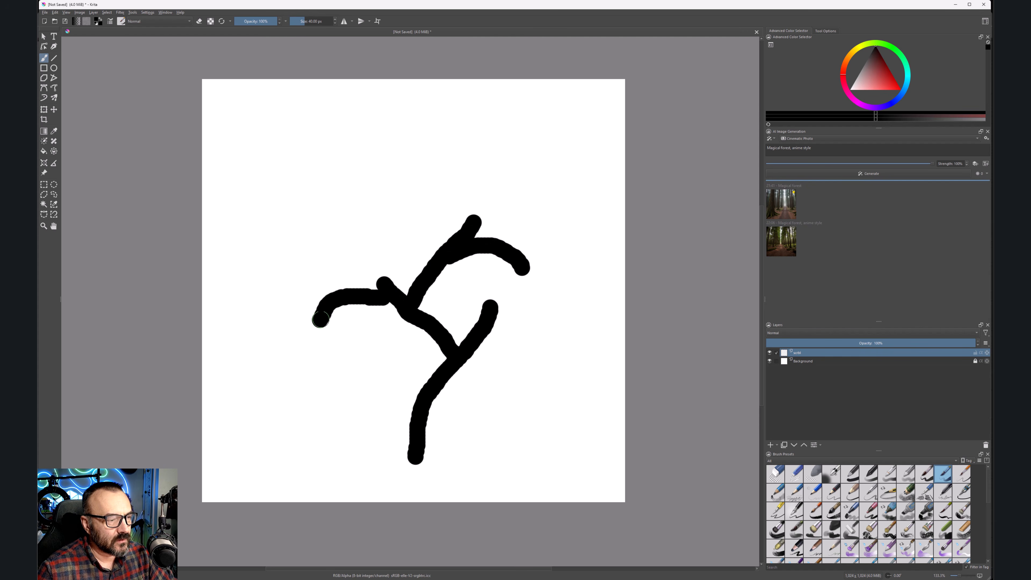
{"action": "left_click_drag", "start_coordinate": [428, 260], "coordinate": [369, 234]}
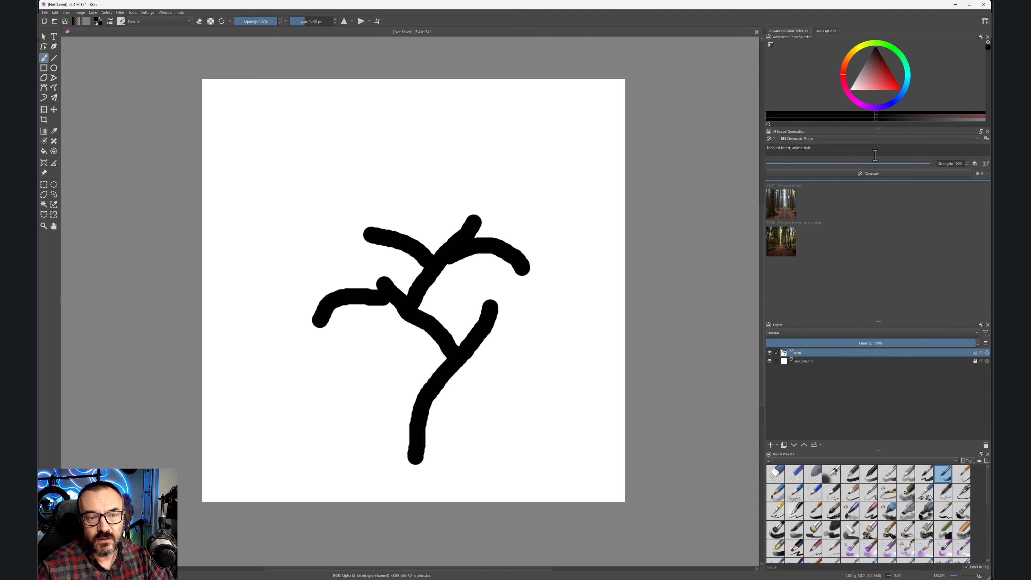
- Add a Scribble control based on the scrib layer, create its control layer from the painting, and generate the image
{"action": "left_click", "coordinate": [976, 163]}
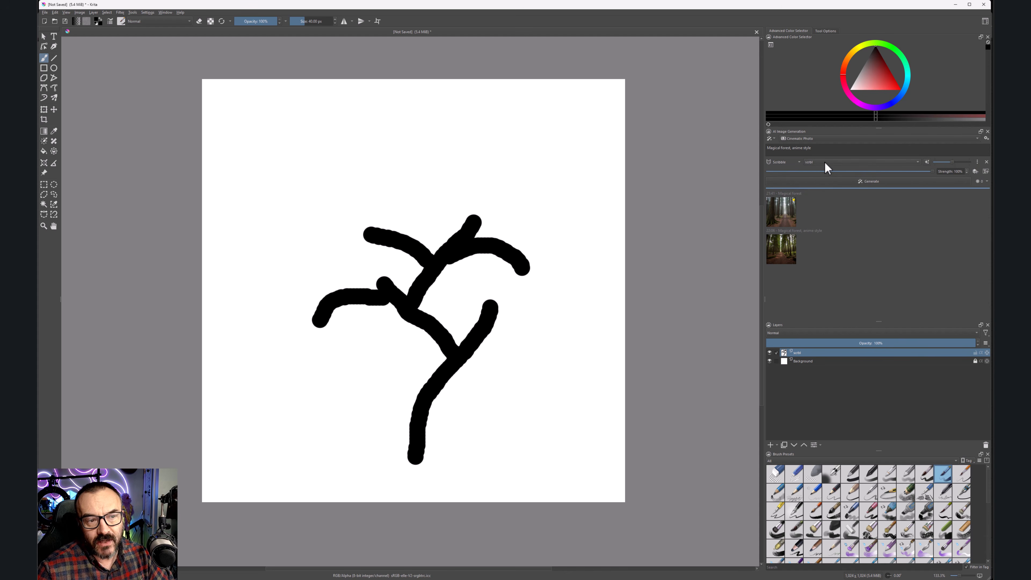
{"action": "left_click", "coordinate": [919, 162]}
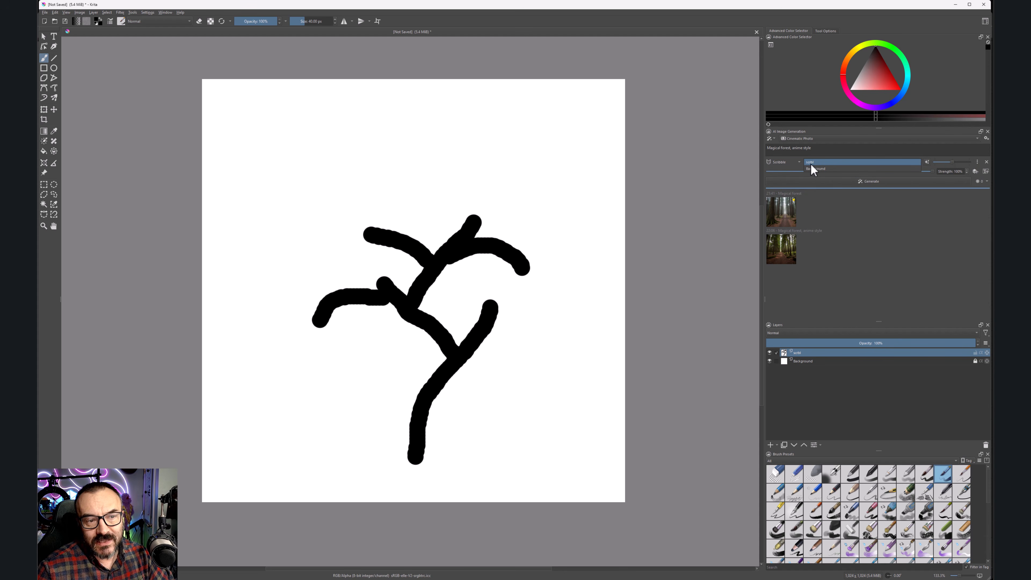
{"action": "left_click", "coordinate": [832, 162]}
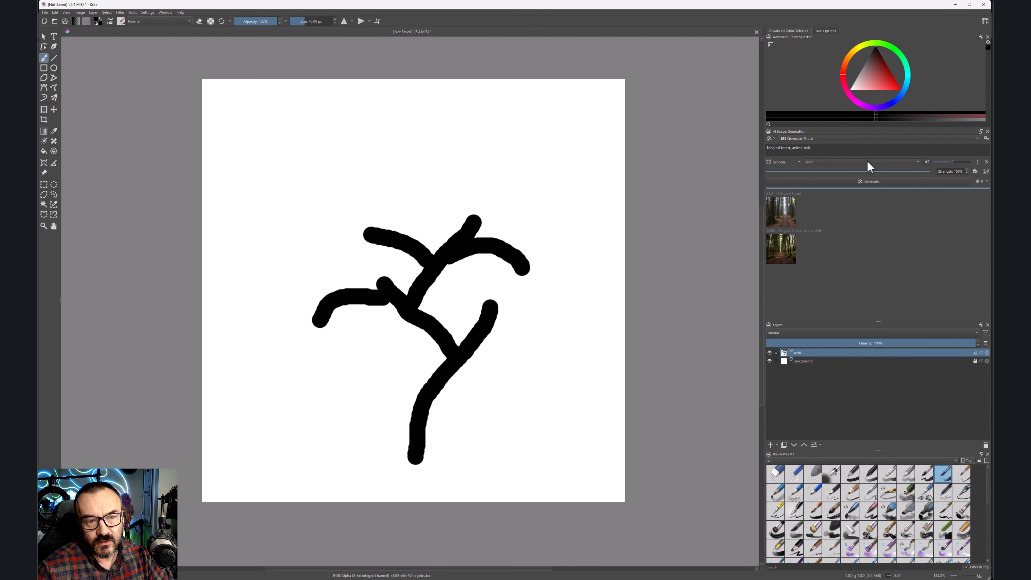
{"action": "left_click", "coordinate": [927, 162]}
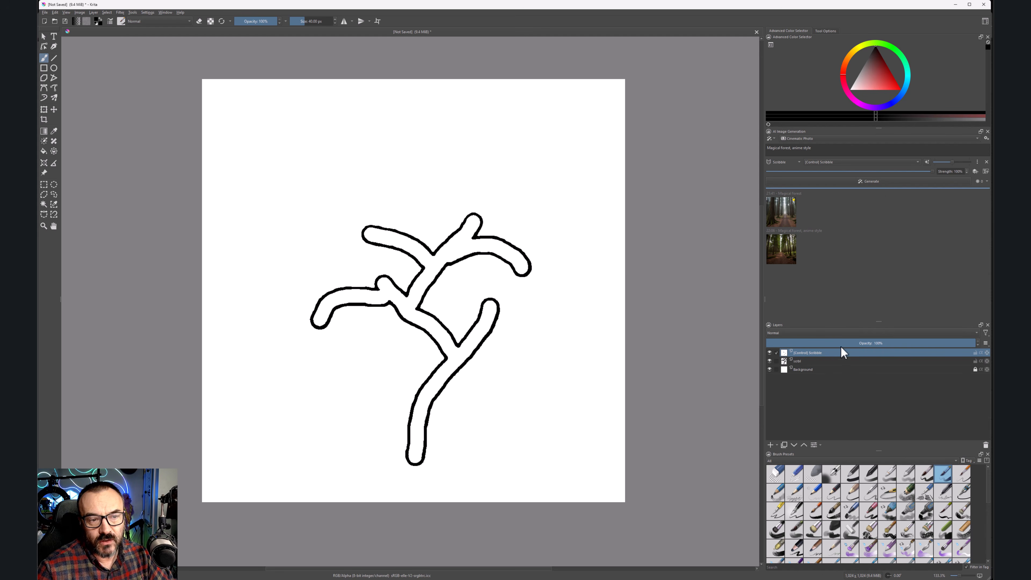
{"action": "left_click", "coordinate": [869, 181]}
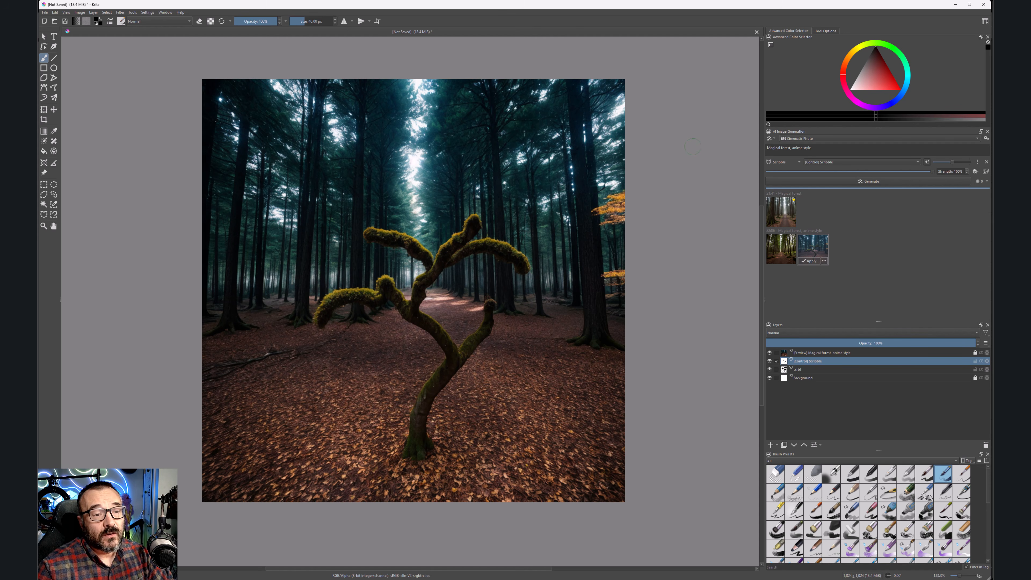
- Switch AI Image Generation to Live mode
{"action": "left_click", "coordinate": [775, 139]}
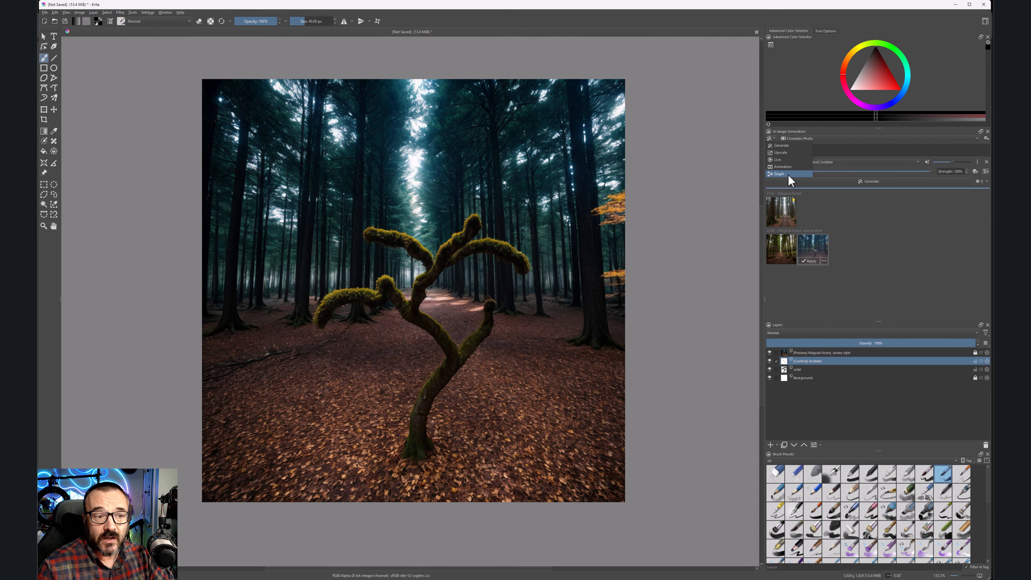
{"action": "key", "text": "Escape"}
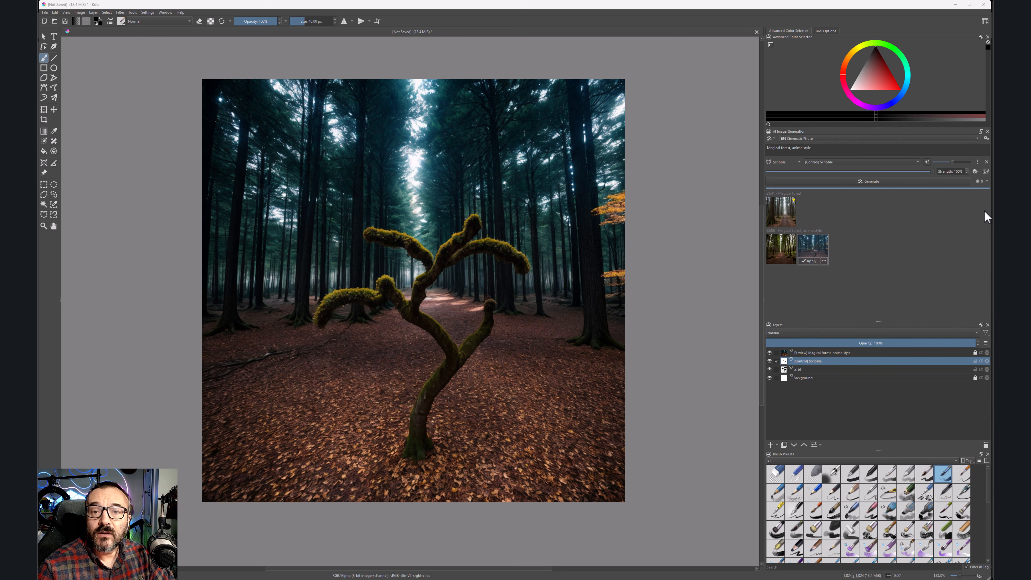
{"action": "left_click", "coordinate": [774, 139]}
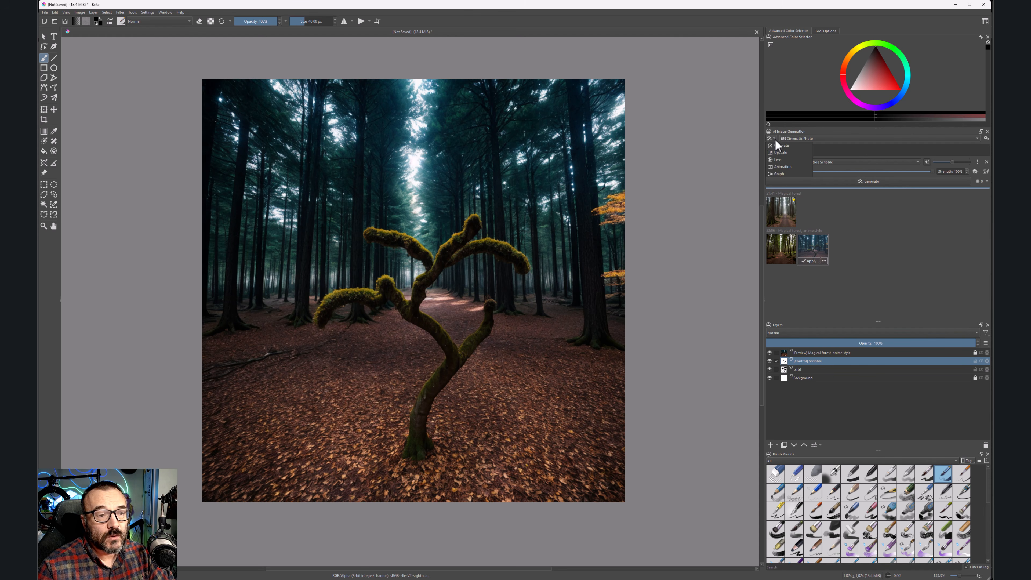
{"action": "left_click", "coordinate": [776, 159]}
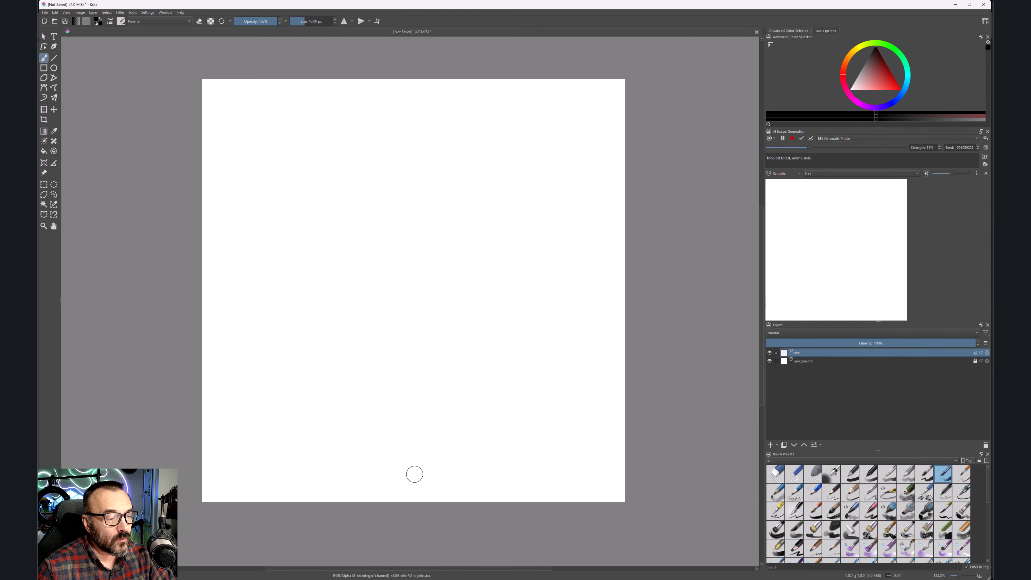
- Paint a black tree with a curved trunk and several branches on the tree layer
{"action": "mouse_move", "coordinate": [424, 472]}
{"action": "left_mouse_down"}
{"action": "mouse_move", "coordinate": [423, 384]}
{"action": "mouse_move", "coordinate": [484, 300]}
{"action": "mouse_move", "coordinate": [523, 272]}
{"action": "left_mouse_up"}
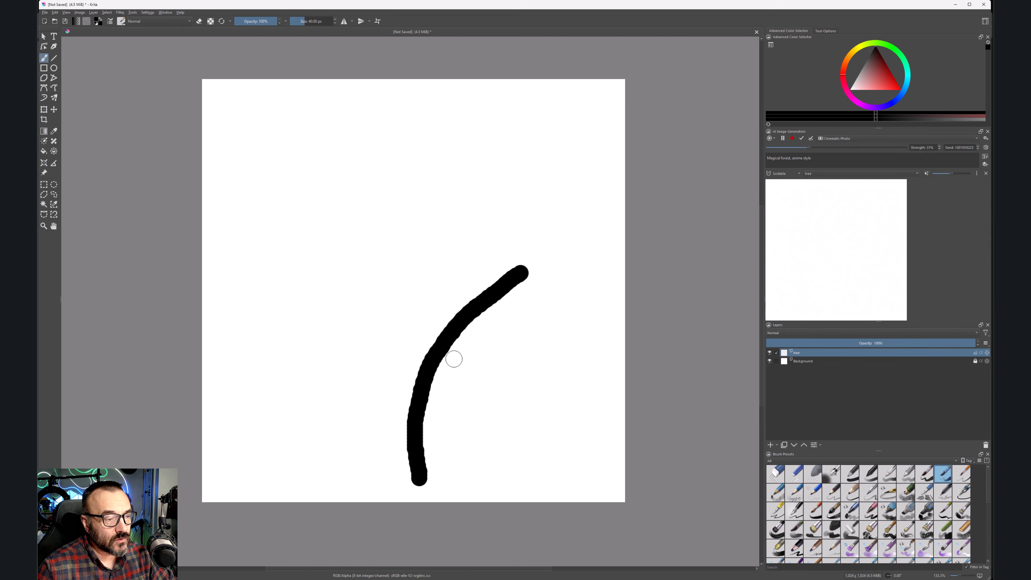
{"action": "mouse_move", "coordinate": [426, 364]}
{"action": "left_mouse_down"}
{"action": "mouse_move", "coordinate": [412, 310]}
{"action": "mouse_move", "coordinate": [347, 297]}
{"action": "mouse_move", "coordinate": [341, 321]}
{"action": "left_mouse_up"}
{"action": "mouse_move", "coordinate": [420, 311]}
{"action": "left_mouse_down"}
{"action": "mouse_move", "coordinate": [441, 236]}
{"action": "mouse_move", "coordinate": [522, 191]}
{"action": "left_mouse_up"}
{"action": "mouse_move", "coordinate": [432, 229]}
{"action": "left_mouse_down"}
{"action": "mouse_move", "coordinate": [366, 191]}
{"action": "mouse_move", "coordinate": [325, 184]}
{"action": "left_mouse_up"}
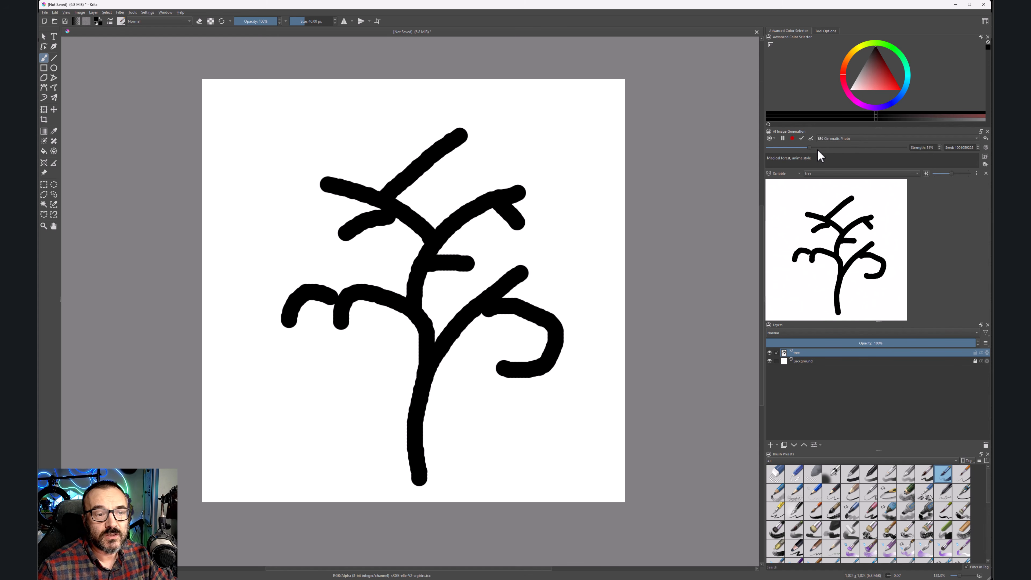
- Raise the live generation strength to 100%, pause it and apply the result to the tree layer
{"action": "left_click_drag", "start_coordinate": [810, 147], "coordinate": [895, 147]}
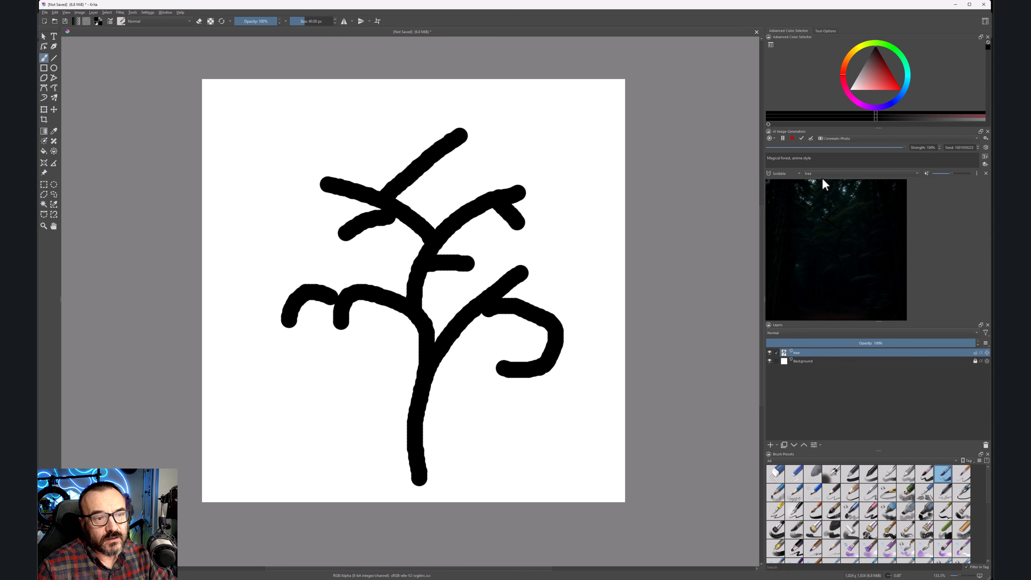
{"action": "left_click", "coordinate": [784, 139]}
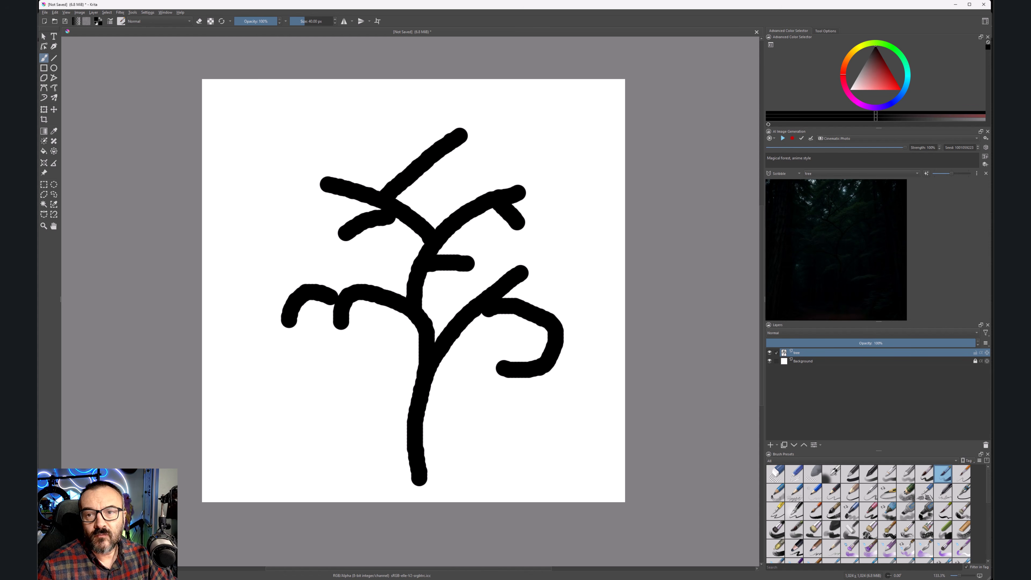
{"action": "left_click", "coordinate": [802, 139]}
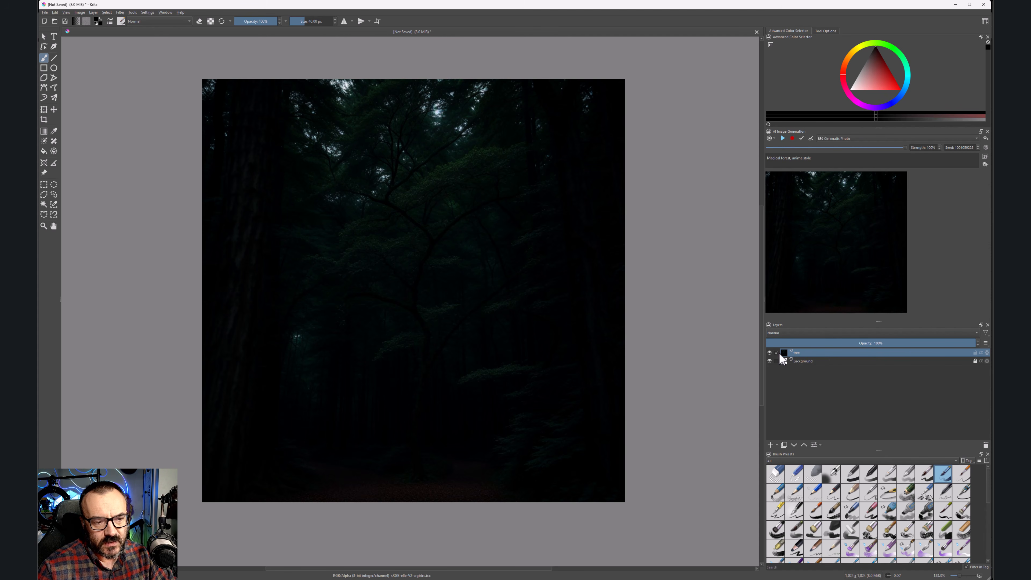
- Hide the tree layer and add a new paint layer above it named "tree2"
{"action": "left_click", "coordinate": [770, 353]}
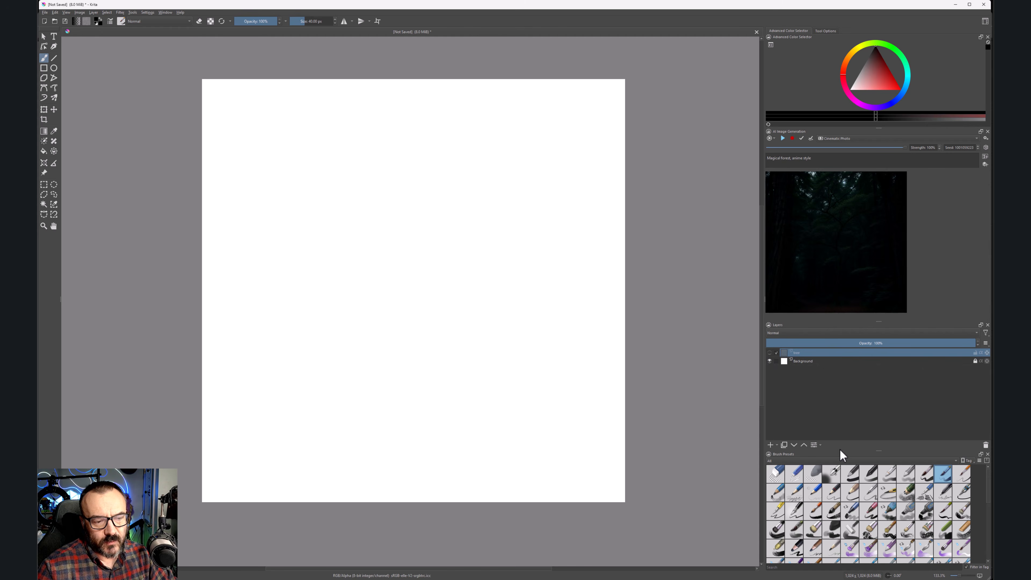
{"action": "left_click", "coordinate": [771, 445]}
{"action": "double_click", "coordinate": [798, 352]}
{"action": "type", "text": "t"}
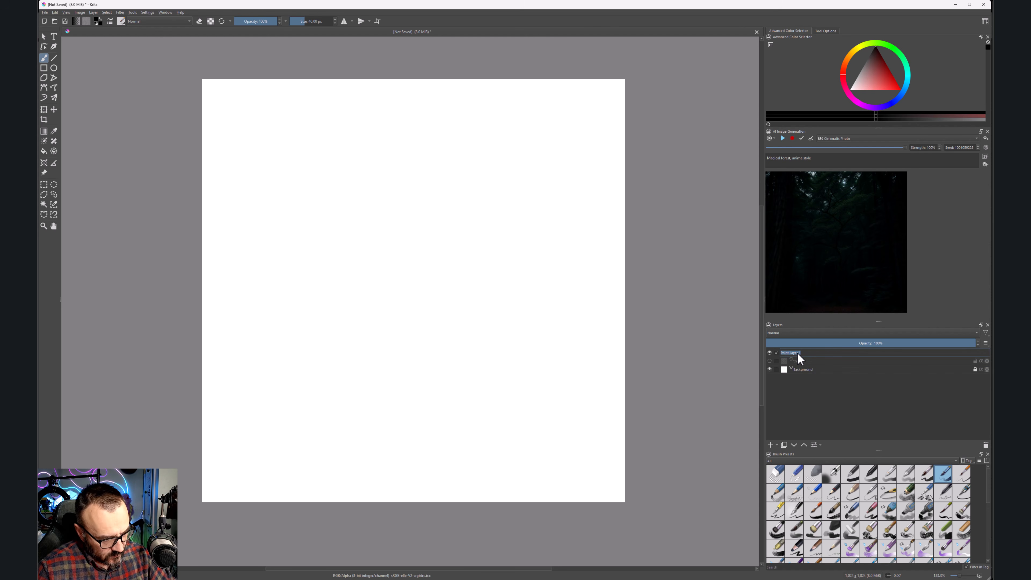
{"action": "type", "text": "ree2"}
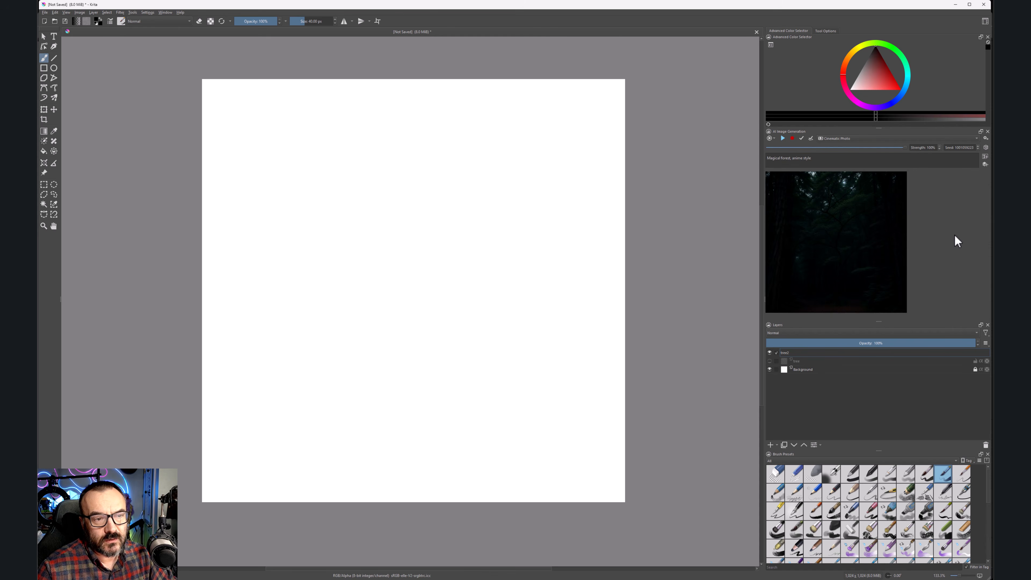
{"action": "key", "text": "Return"}
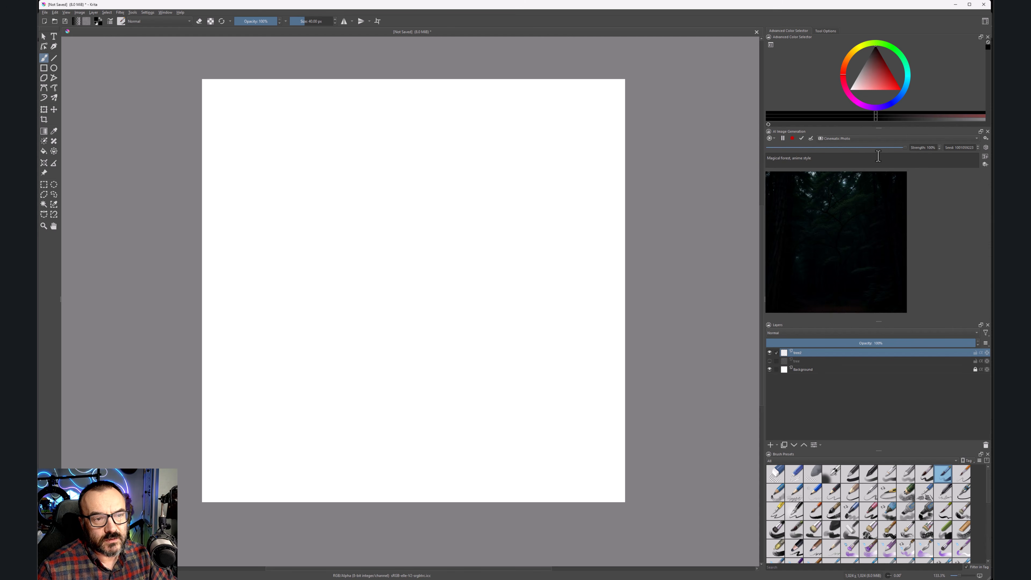
- Add a Scribble control that uses the tree2 layer as its source
{"action": "left_click", "coordinate": [986, 165]}
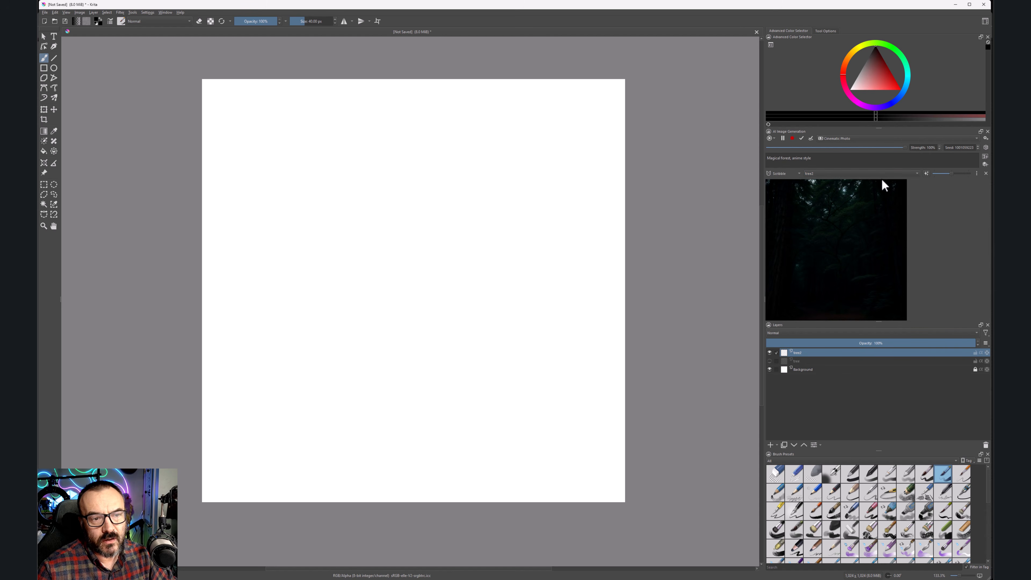
{"action": "left_click", "coordinate": [893, 175]}
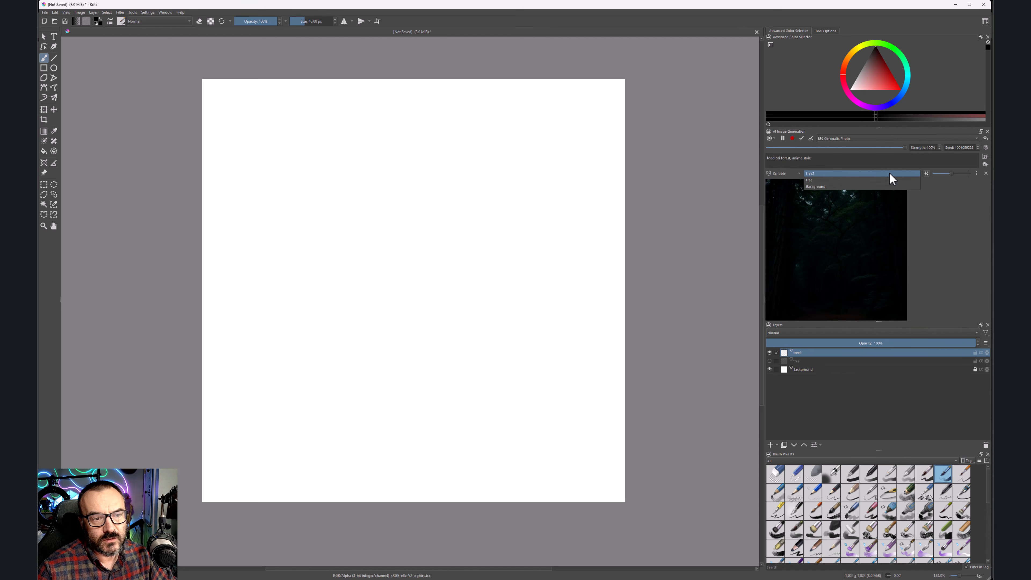
{"action": "left_click", "coordinate": [837, 175]}
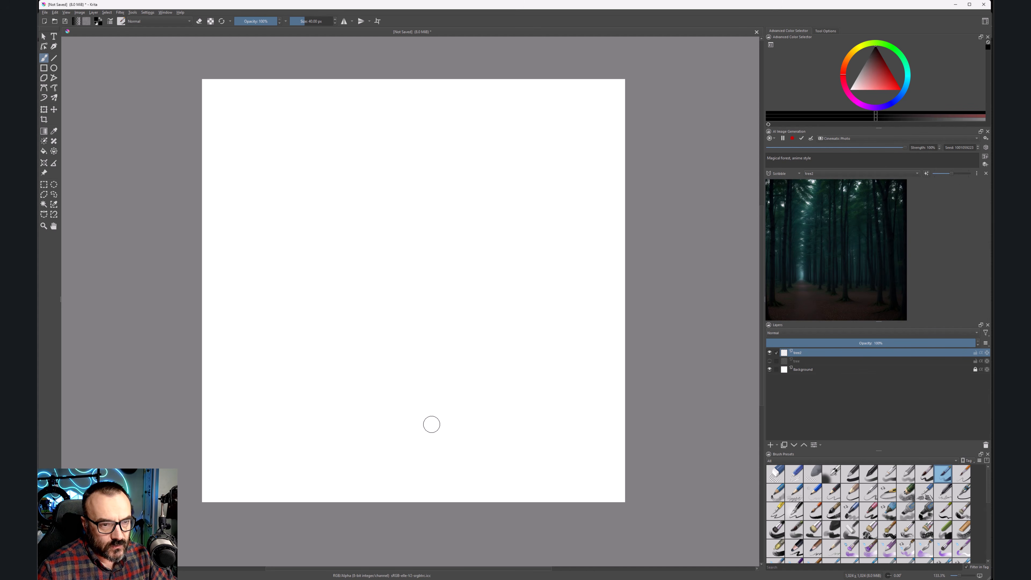
- Reduce the brush size to 20 px and paint a winding black trunk with a curled tip and a small curled branch on tree2
{"action": "key", "text": "bracketleft"}
{"action": "key", "text": "bracketleft"}
{"action": "key", "text": "bracketleft"}
{"action": "key", "text": "bracketleft"}
{"action": "key", "text": "bracketleft"}
{"action": "key", "text": "bracketleft"}
{"action": "key", "text": "bracketleft"}
{"action": "key", "text": "bracketleft"}
{"action": "key", "text": "bracketleft"}
{"action": "key", "text": "bracketleft"}
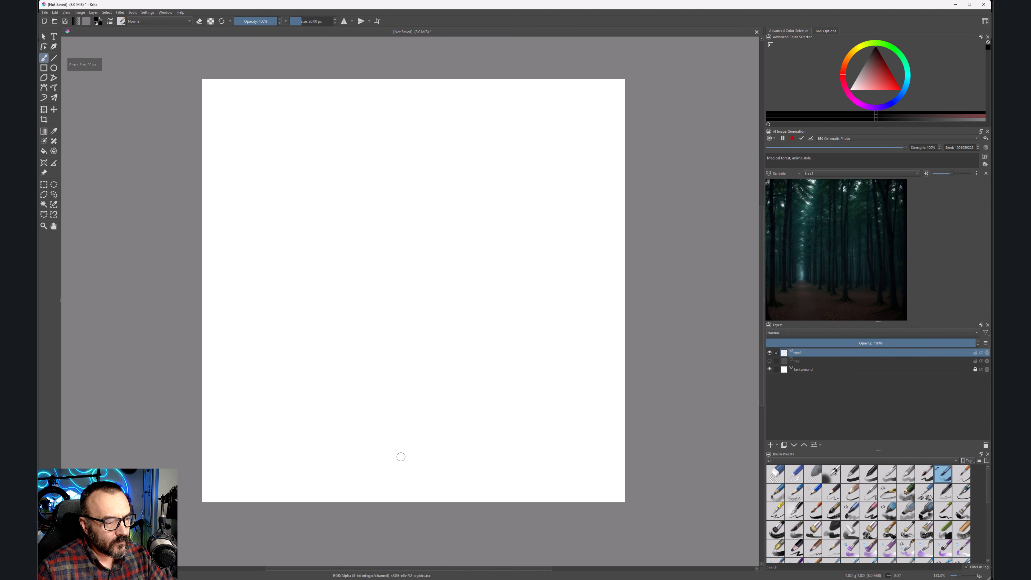
{"action": "mouse_move", "coordinate": [402, 463]}
{"action": "left_mouse_down"}
{"action": "mouse_move", "coordinate": [438, 459]}
{"action": "mouse_move", "coordinate": [450, 435]}
{"action": "mouse_move", "coordinate": [391, 393]}
{"action": "mouse_move", "coordinate": [435, 350]}
{"action": "mouse_move", "coordinate": [393, 309]}
{"action": "mouse_move", "coordinate": [449, 280]}
{"action": "mouse_move", "coordinate": [485, 293]}
{"action": "mouse_move", "coordinate": [460, 312]}
{"action": "mouse_move", "coordinate": [451, 301]}
{"action": "mouse_move", "coordinate": [483, 304]}
{"action": "left_mouse_up"}
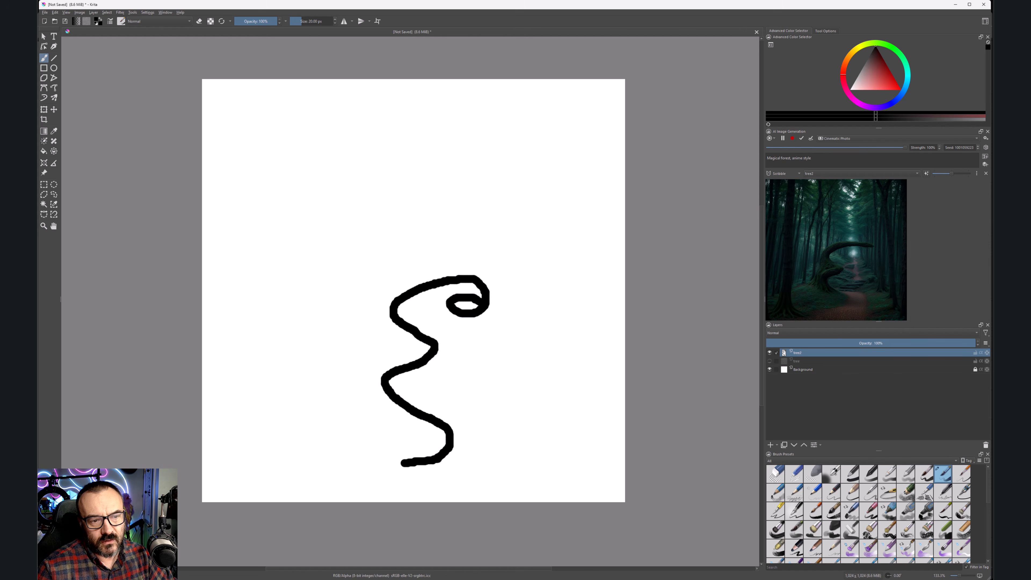
{"action": "mouse_move", "coordinate": [424, 283]}
{"action": "left_mouse_down"}
{"action": "mouse_move", "coordinate": [416, 262]}
{"action": "mouse_move", "coordinate": [384, 242]}
{"action": "mouse_move", "coordinate": [355, 252]}
{"action": "mouse_move", "coordinate": [379, 259]}
{"action": "left_mouse_up"}
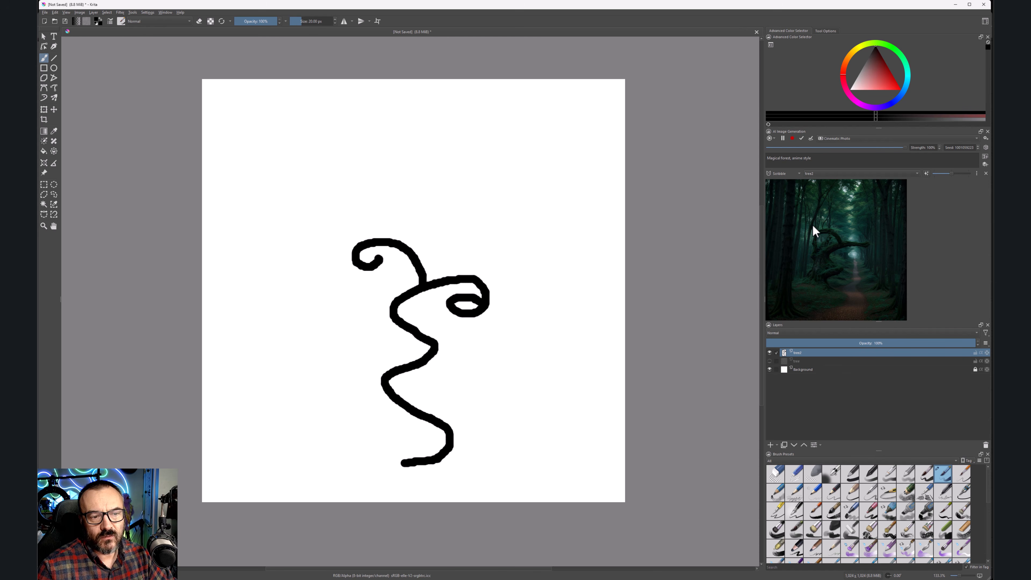
- Paint a small forked tree to the right of the winding trunk and add three large spiral branches to the trunk
{"action": "left_click_drag", "start_coordinate": [537, 471], "coordinate": [547, 386]}
{"action": "mouse_move", "coordinate": [531, 425]}
{"action": "left_mouse_down"}
{"action": "mouse_move", "coordinate": [498, 380]}
{"action": "mouse_move", "coordinate": [513, 389]}
{"action": "mouse_move", "coordinate": [528, 340]}
{"action": "left_mouse_up"}
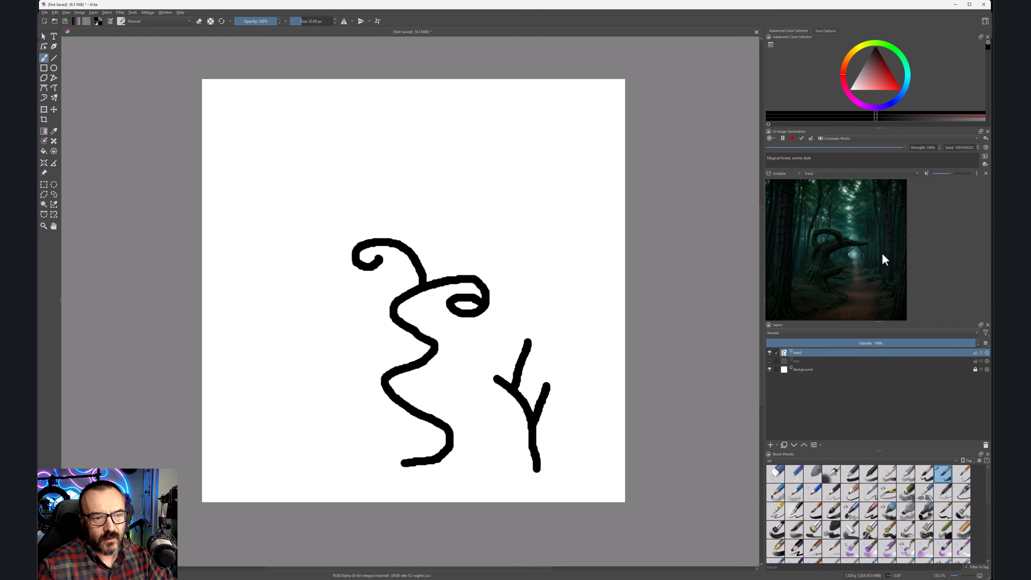
{"action": "mouse_move", "coordinate": [472, 275]}
{"action": "left_mouse_down"}
{"action": "mouse_move", "coordinate": [519, 266]}
{"action": "mouse_move", "coordinate": [563, 226]}
{"action": "mouse_move", "coordinate": [514, 171]}
{"action": "mouse_move", "coordinate": [484, 203]}
{"action": "mouse_move", "coordinate": [512, 204]}
{"action": "left_mouse_up"}
{"action": "mouse_move", "coordinate": [395, 244]}
{"action": "left_mouse_down"}
{"action": "mouse_move", "coordinate": [370, 205]}
{"action": "mouse_move", "coordinate": [261, 194]}
{"action": "mouse_move", "coordinate": [307, 155]}
{"action": "mouse_move", "coordinate": [290, 191]}
{"action": "mouse_move", "coordinate": [286, 168]}
{"action": "left_mouse_up"}
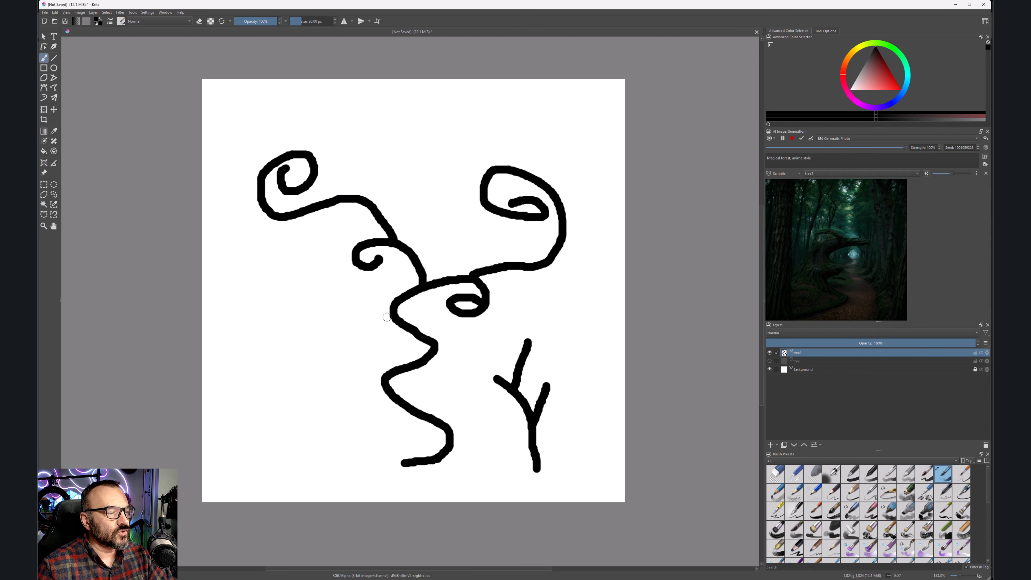
{"action": "mouse_move", "coordinate": [388, 313]}
{"action": "left_mouse_down"}
{"action": "mouse_move", "coordinate": [268, 295]}
{"action": "mouse_move", "coordinate": [285, 349]}
{"action": "mouse_move", "coordinate": [297, 323]}
{"action": "left_mouse_up"}
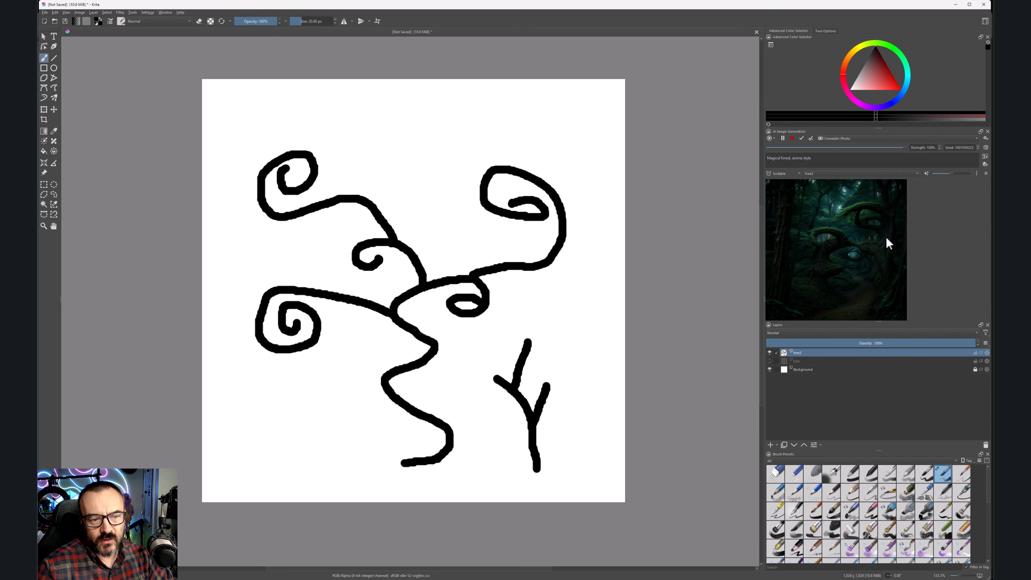
- Apply the live result to the tree2 layer and pause live generation
{"action": "left_click", "coordinate": [805, 137]}
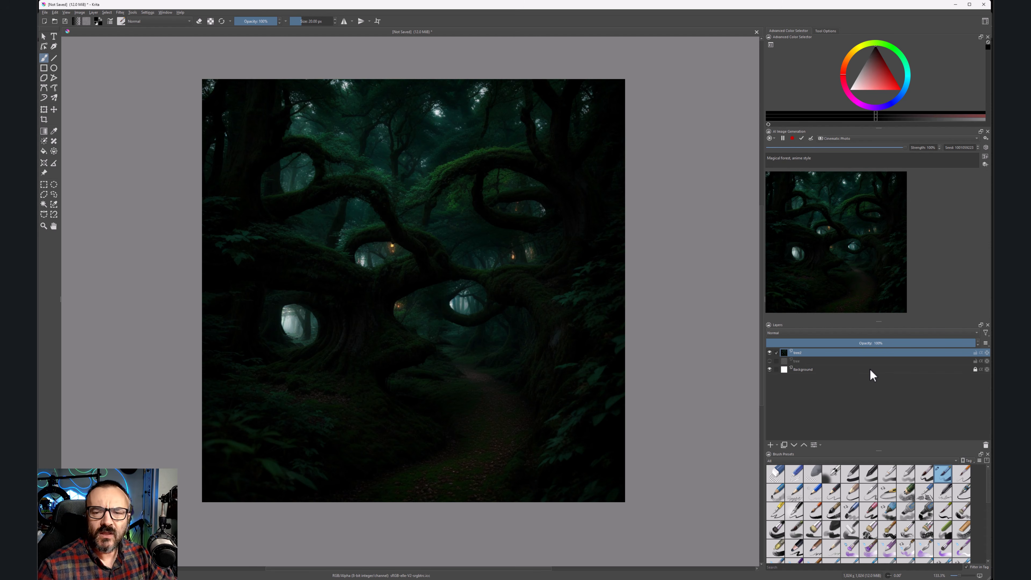
{"action": "mouse_move", "coordinate": [870, 369]}
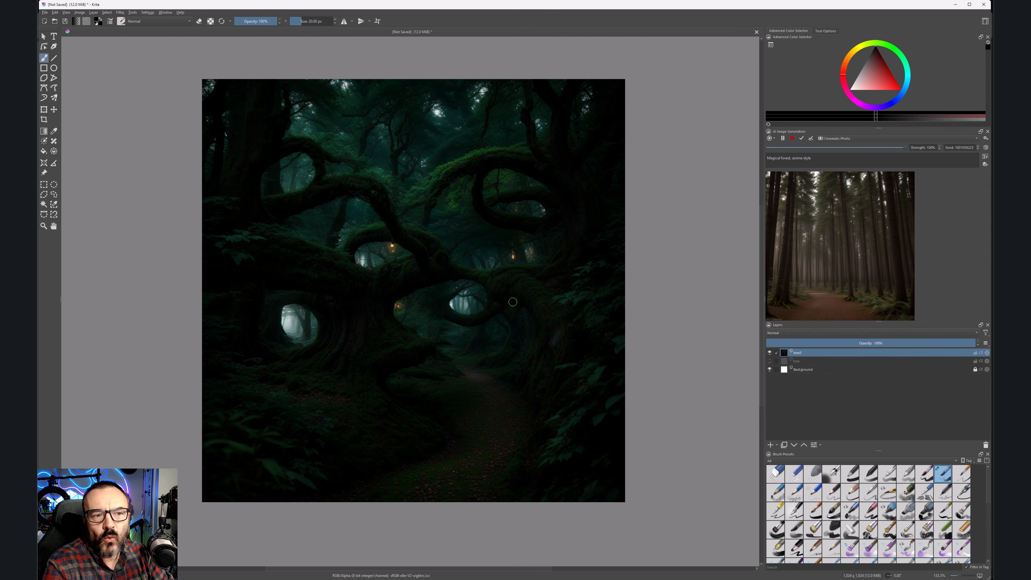
{"action": "left_click", "coordinate": [784, 139]}
{"action": "left_click", "coordinate": [775, 139]}
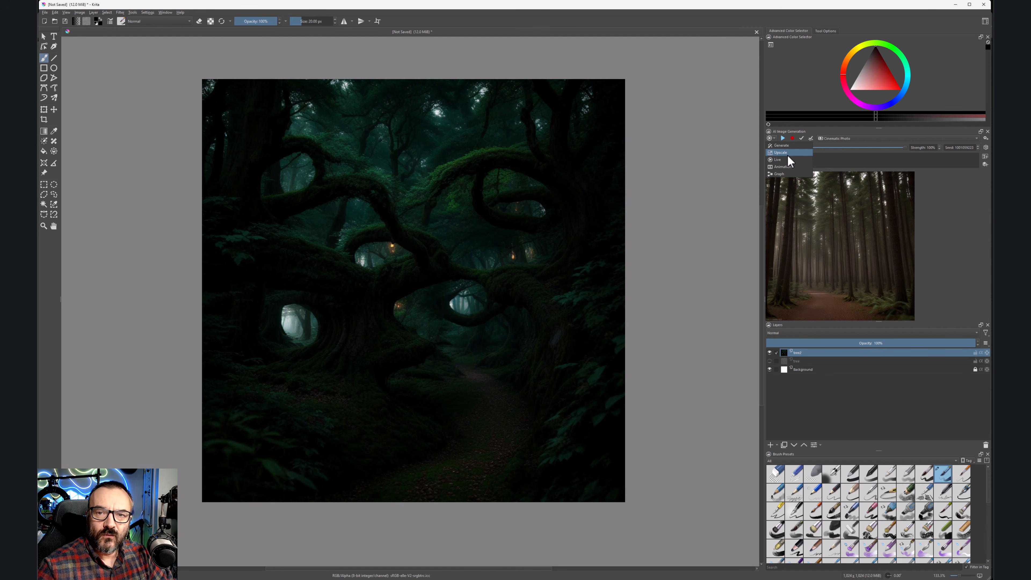
{"action": "key", "text": "Escape"}
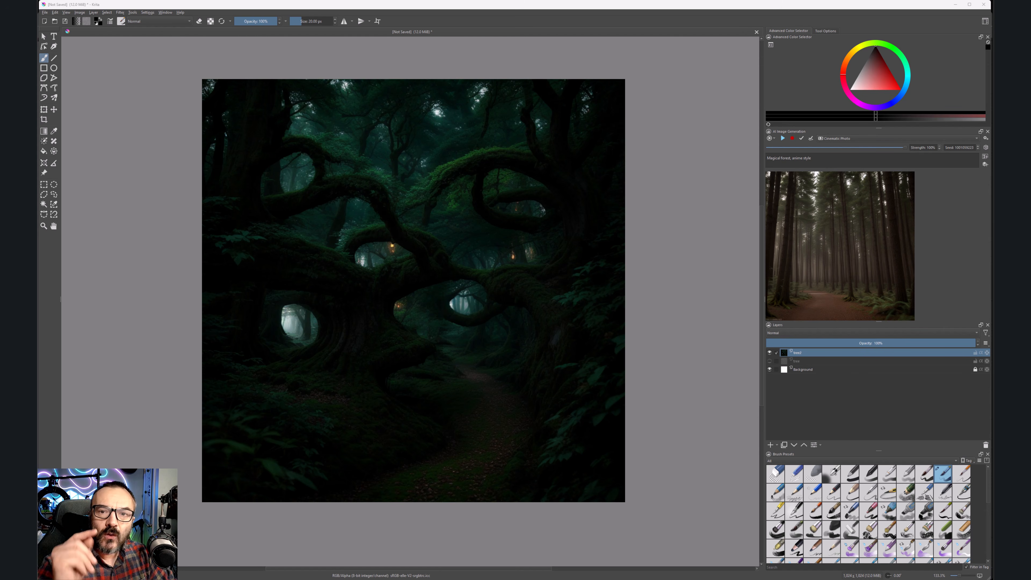